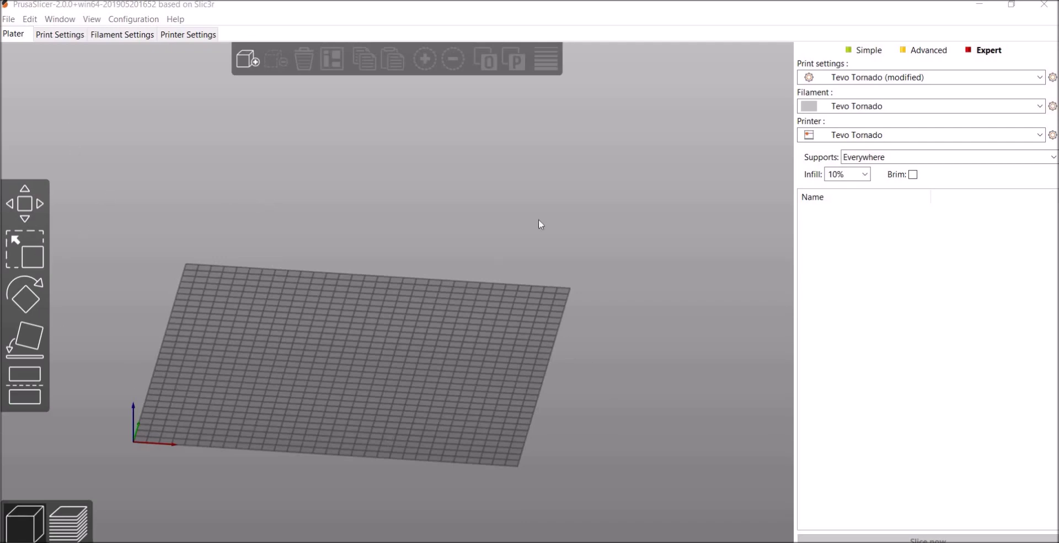
# Step: Launch the Configuration Wizard and discard the modified print settings
pyautogui.moveTo(210, 318); pyautogui.dragTo(230, 330)
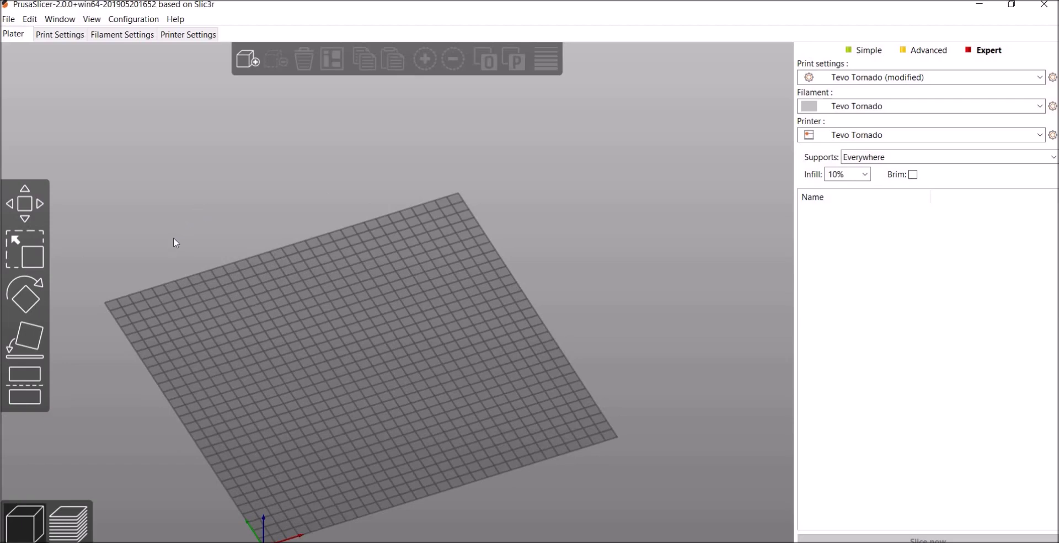
pyautogui.click(122, 22)
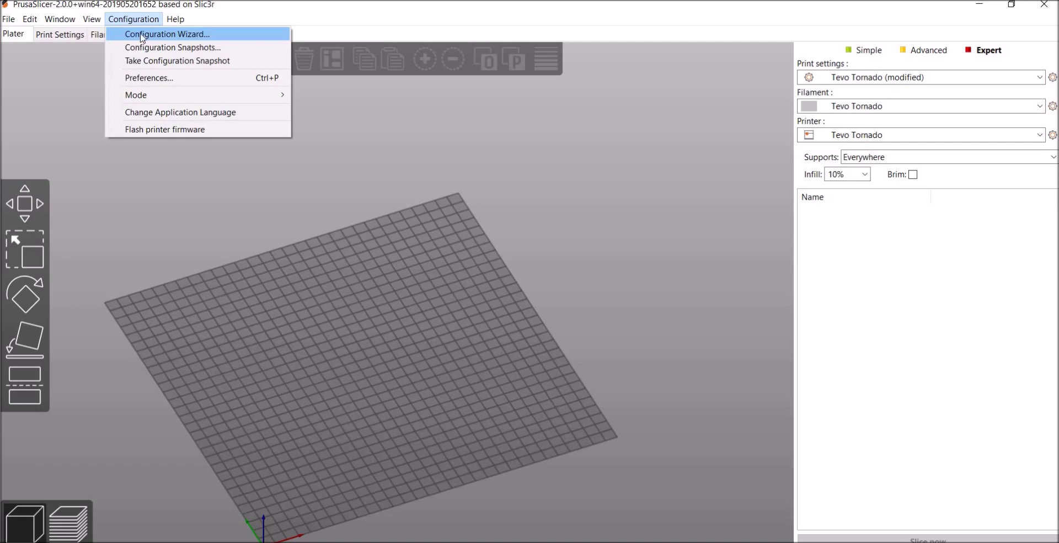
pyautogui.click(143, 34)
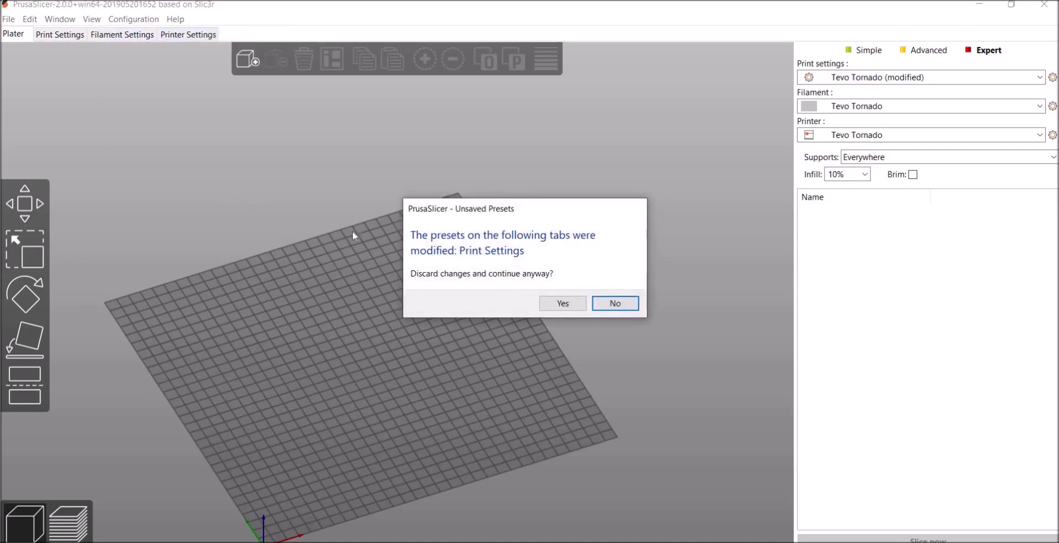
pyautogui.click(566, 303)
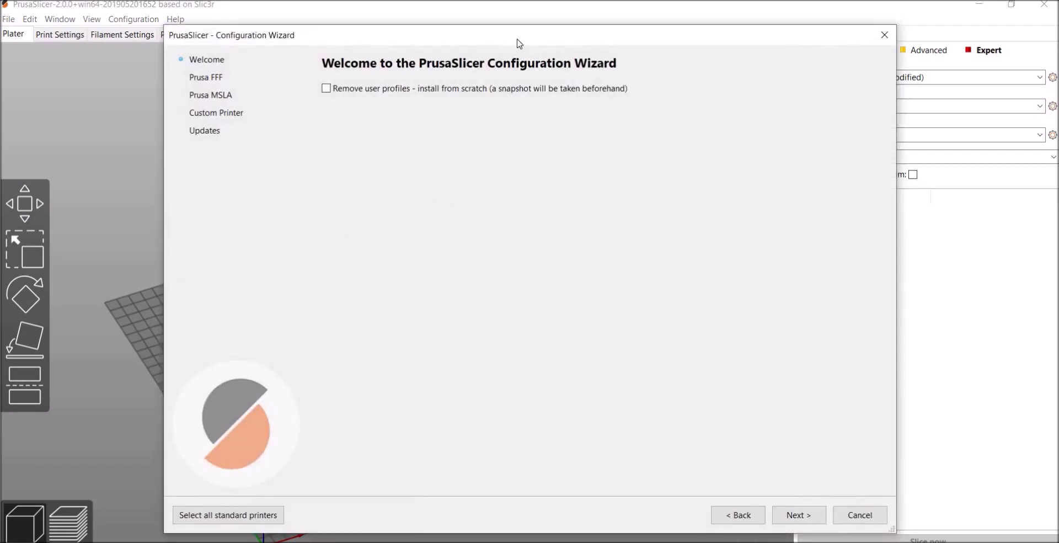
# Step: Move the wizard aside and skip past the Prusa printer lists to the custom printer page
pyautogui.moveTo(492, 36); pyautogui.dragTo(436, 32)
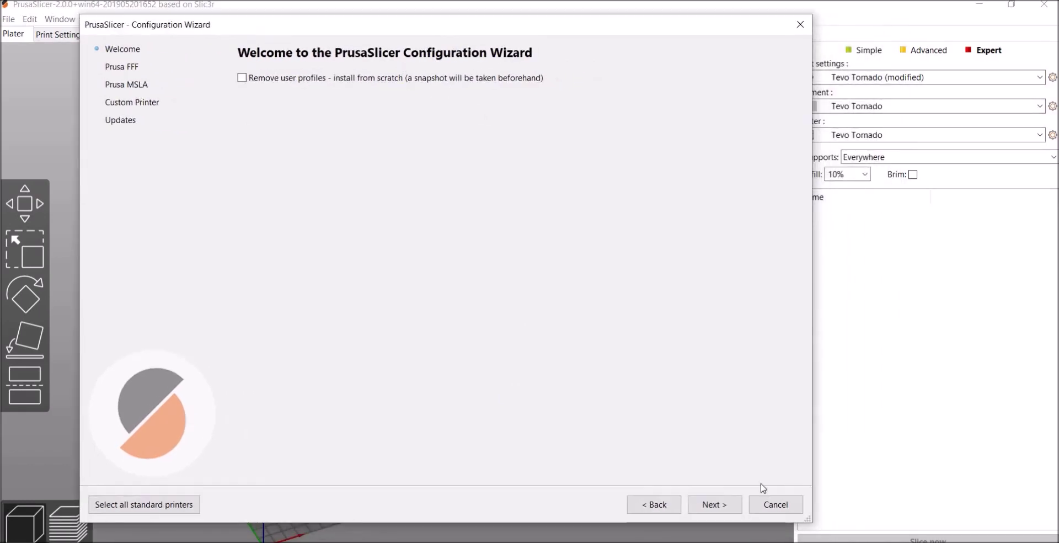
pyautogui.click(717, 504)
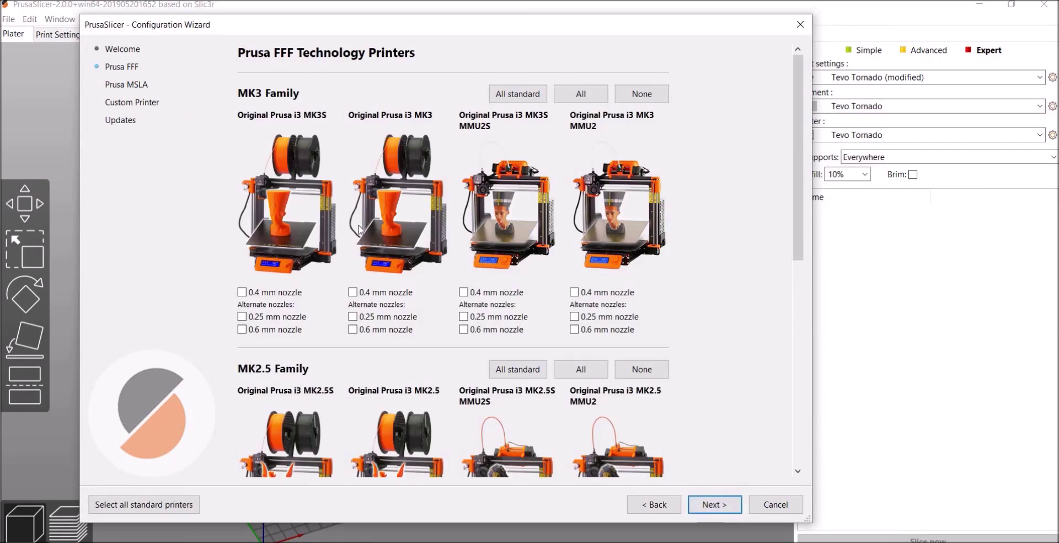
pyautogui.scroll(-3, 551, 222)
pyautogui.scroll(-2, 551, 222)
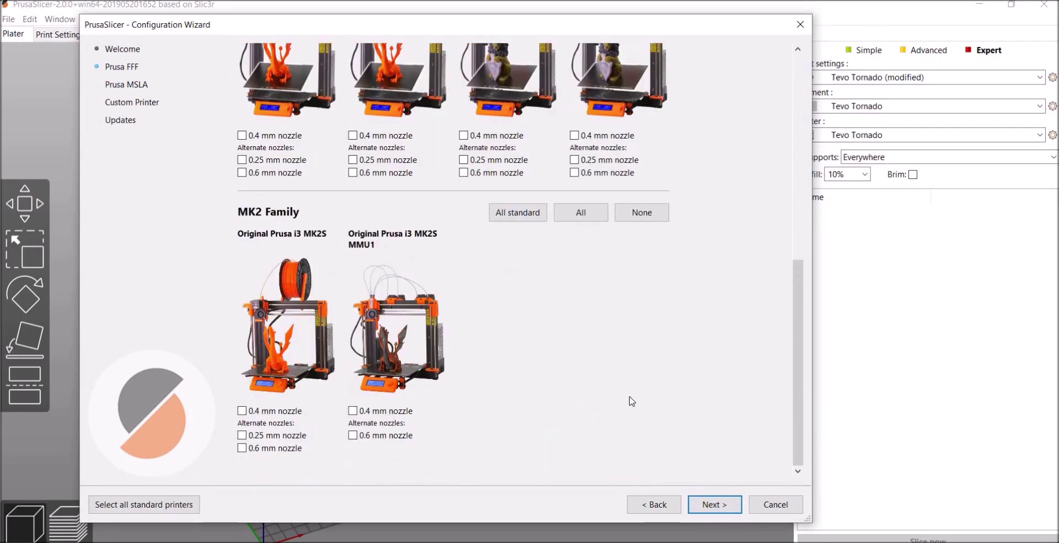
pyautogui.click(715, 505)
pyautogui.click(717, 505)
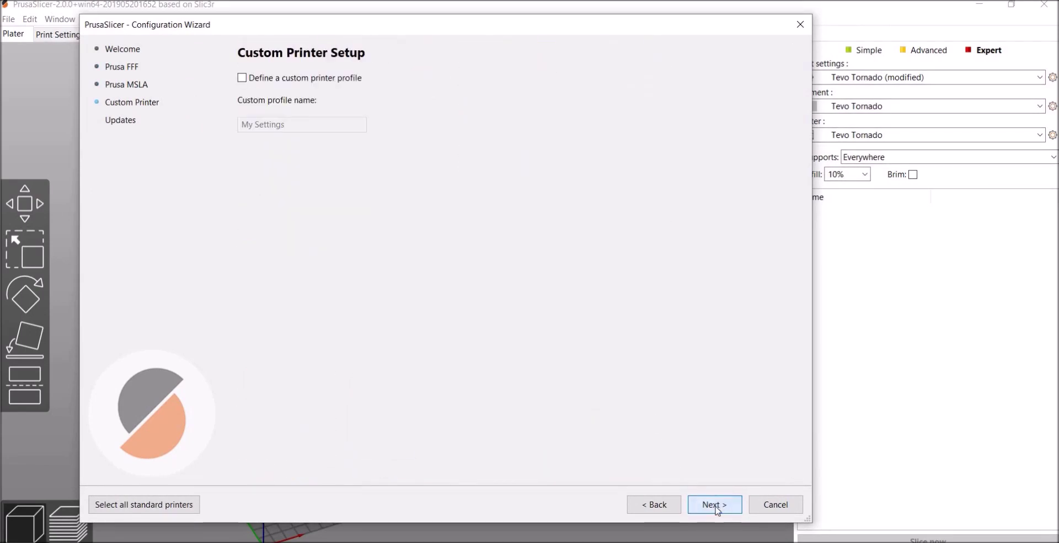
# Step: Define a custom printer profile named 'Tevo tornado 2'
pyautogui.click(310, 83)
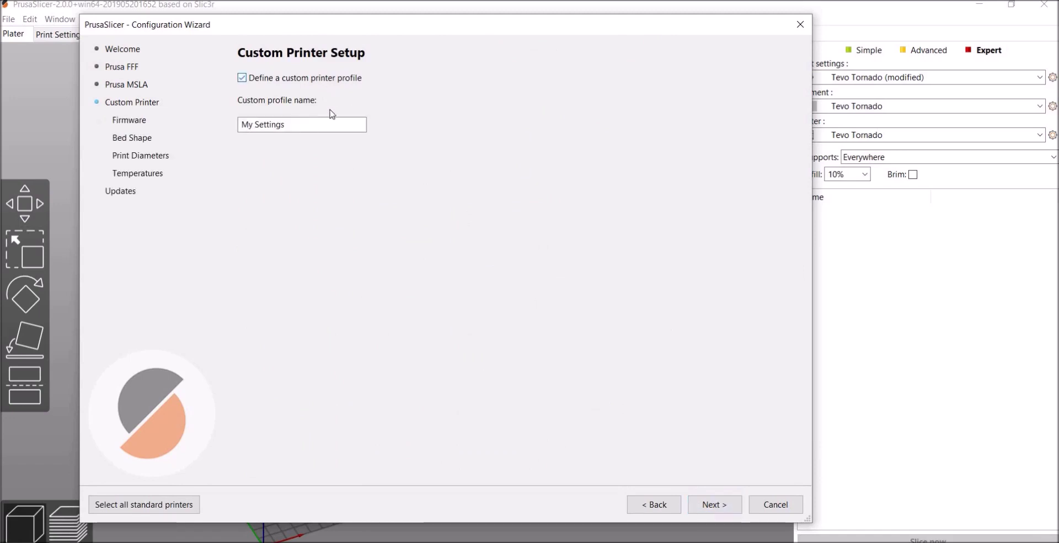
pyautogui.moveTo(308, 124); pyautogui.dragTo(234, 126)
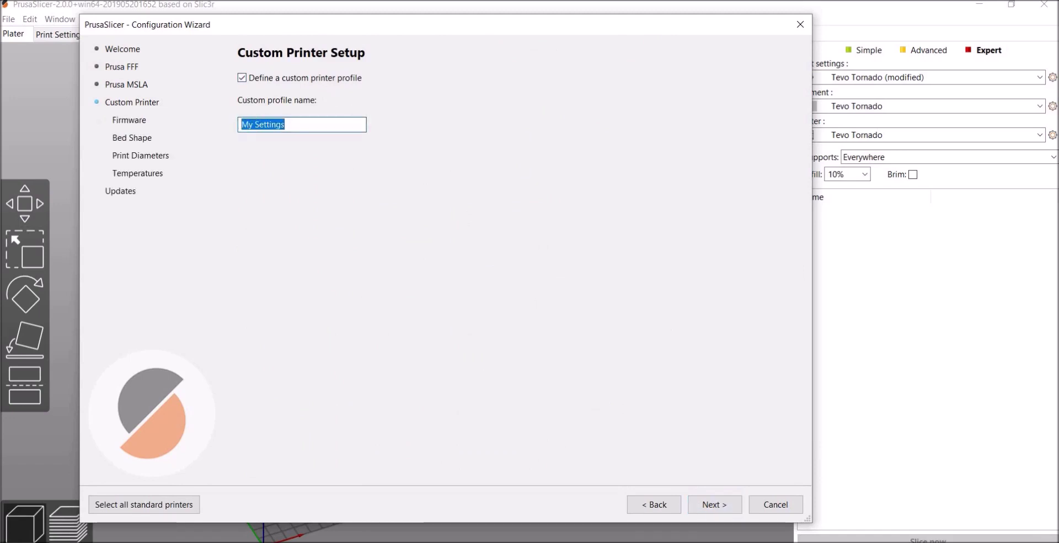
pyautogui.write('Tevo to')
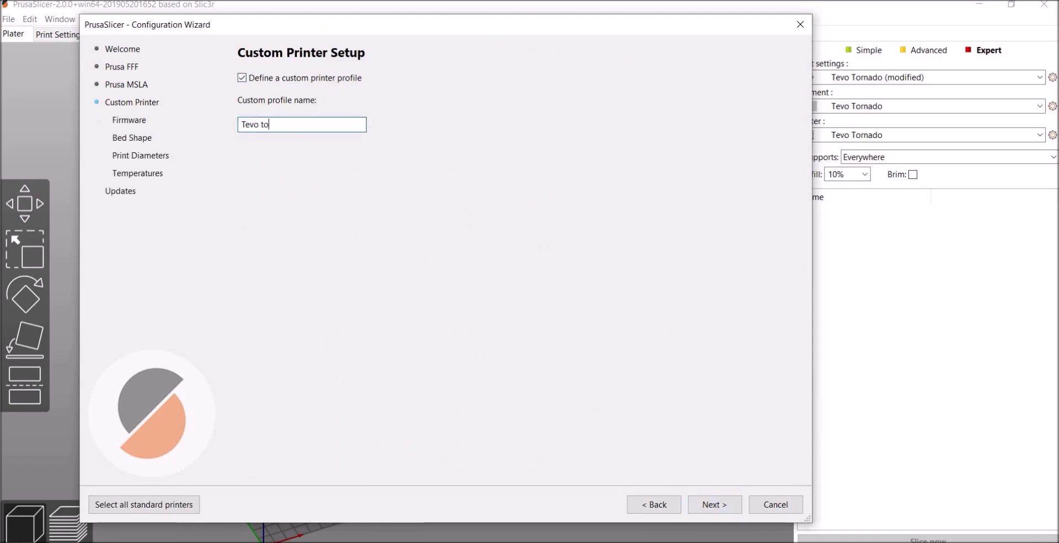
pyautogui.write('rnado 2')
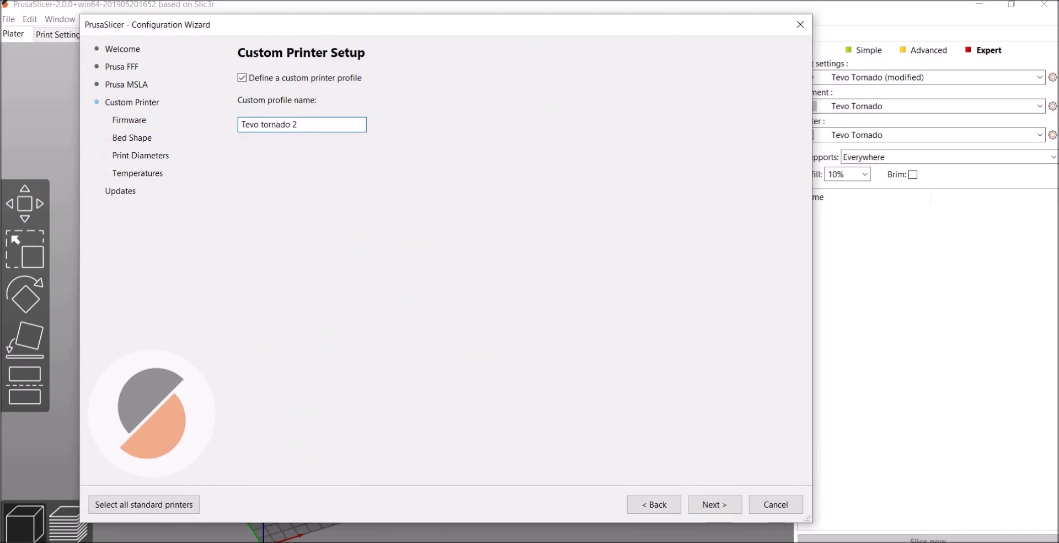
pyautogui.click(718, 504)
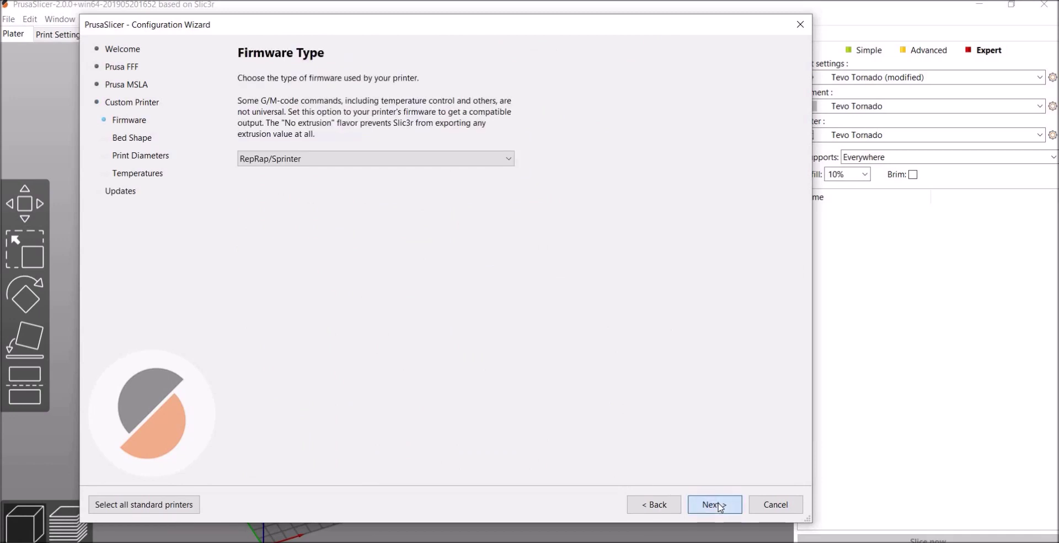
# Step: Choose Marlin firmware and set the bed size to 300 × 300
pyautogui.click(390, 160)
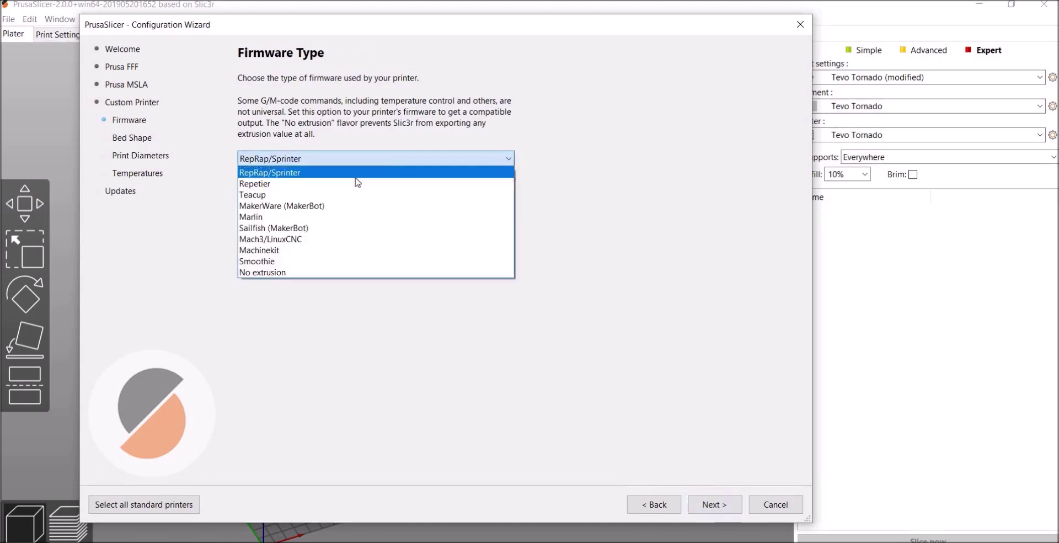
pyautogui.click(326, 216)
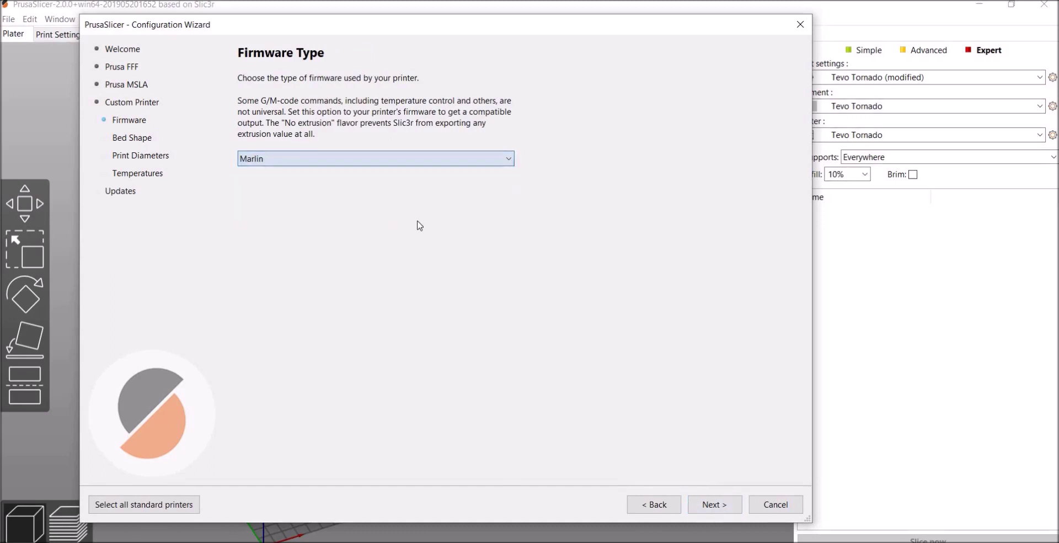
pyautogui.click(712, 505)
pyautogui.doubleClick(326, 155)
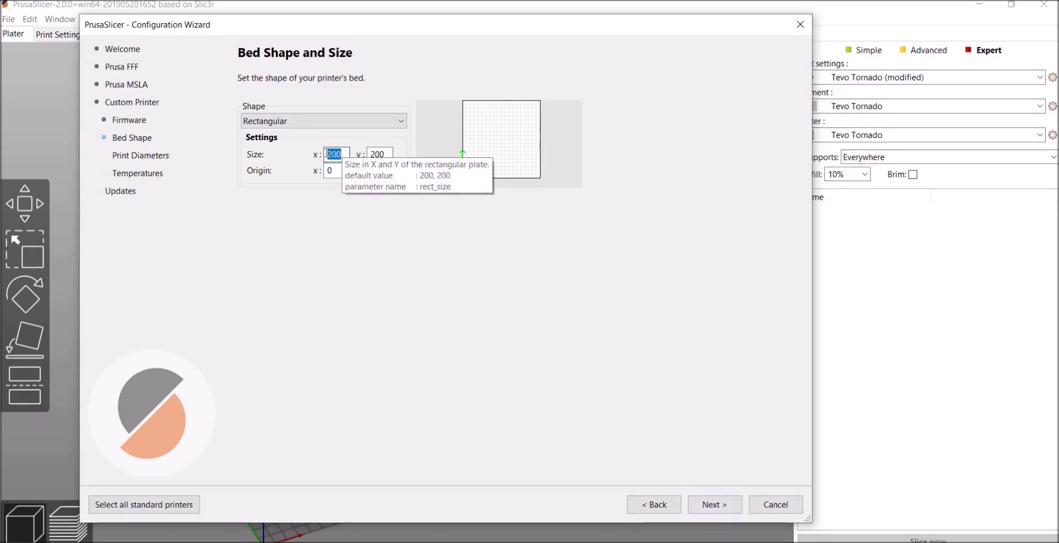
pyautogui.write('300')
pyautogui.press('Tab')
pyautogui.write('3')
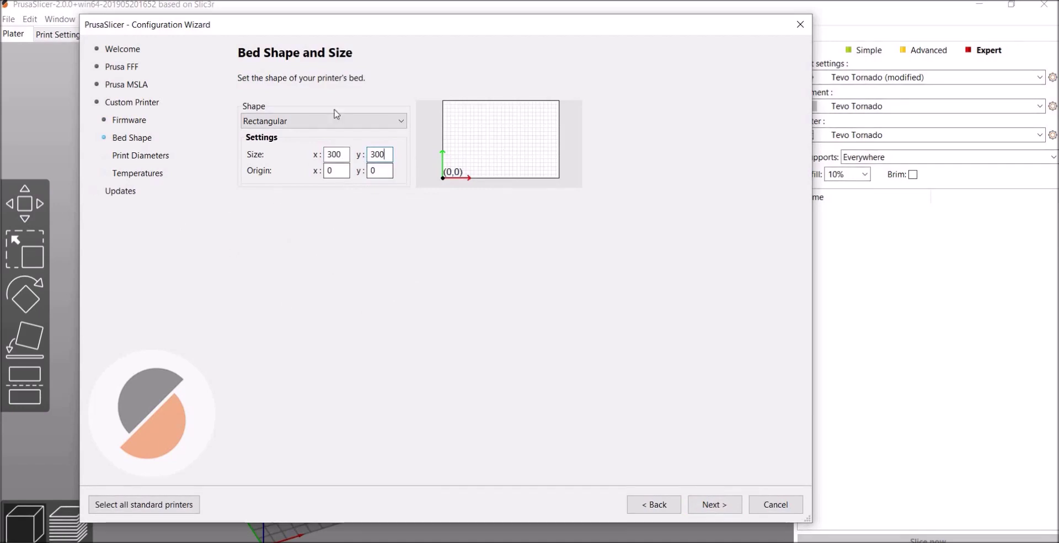
pyautogui.click(152, 157)
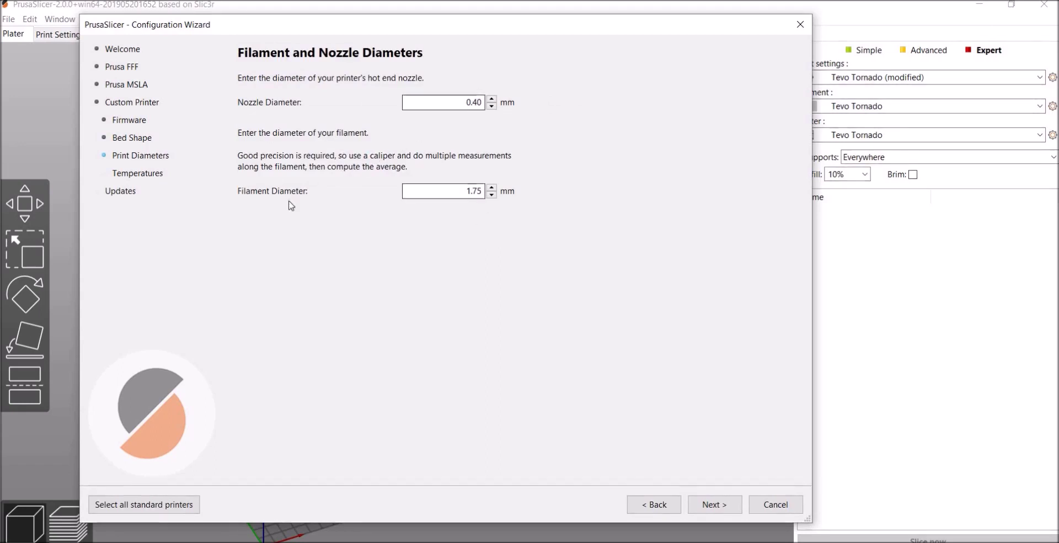
# Step: Keep the default diameters, set a 60 °C bed temperature, and finish the wizard
pyautogui.click(156, 178)
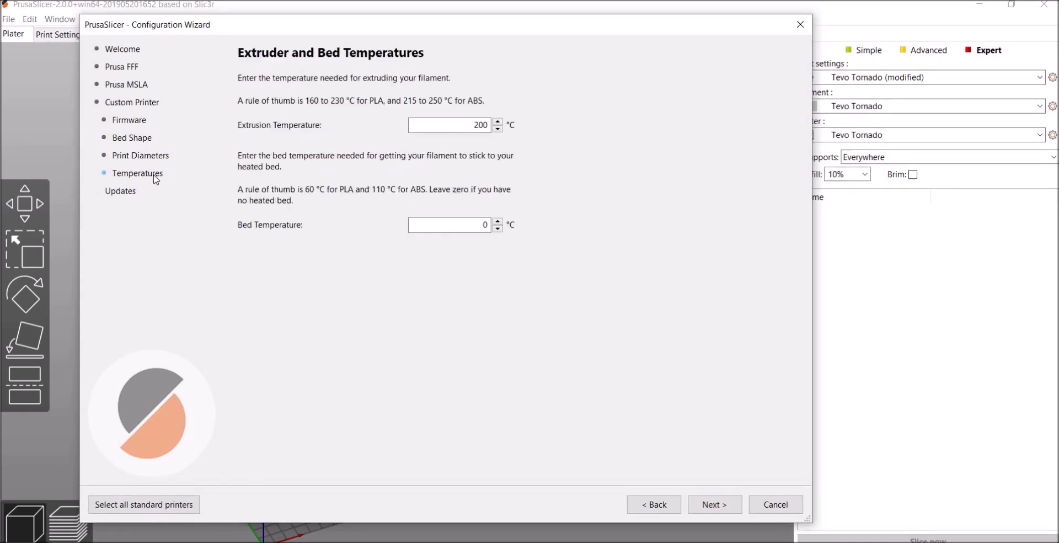
pyautogui.doubleClick(488, 225)
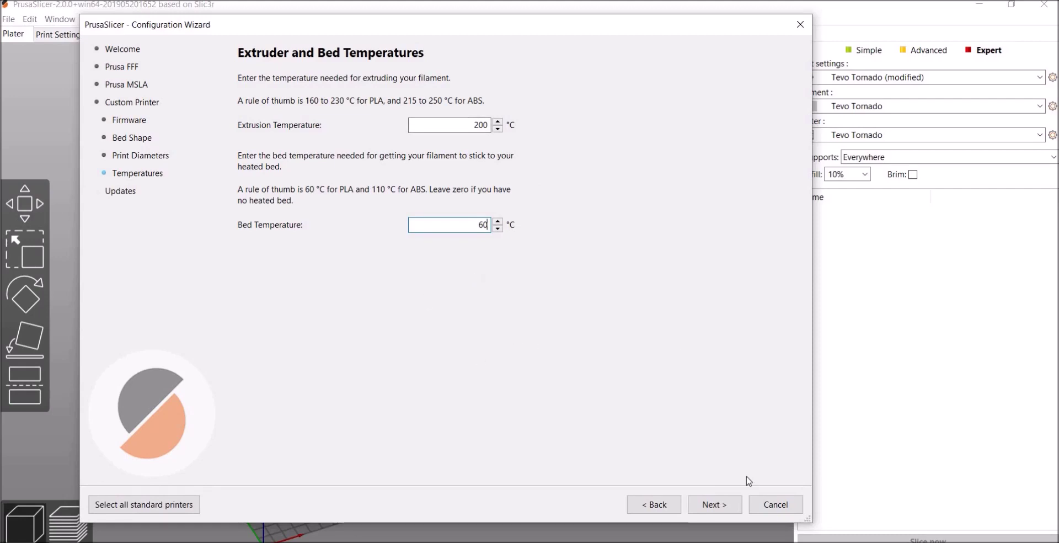
pyautogui.click(735, 506)
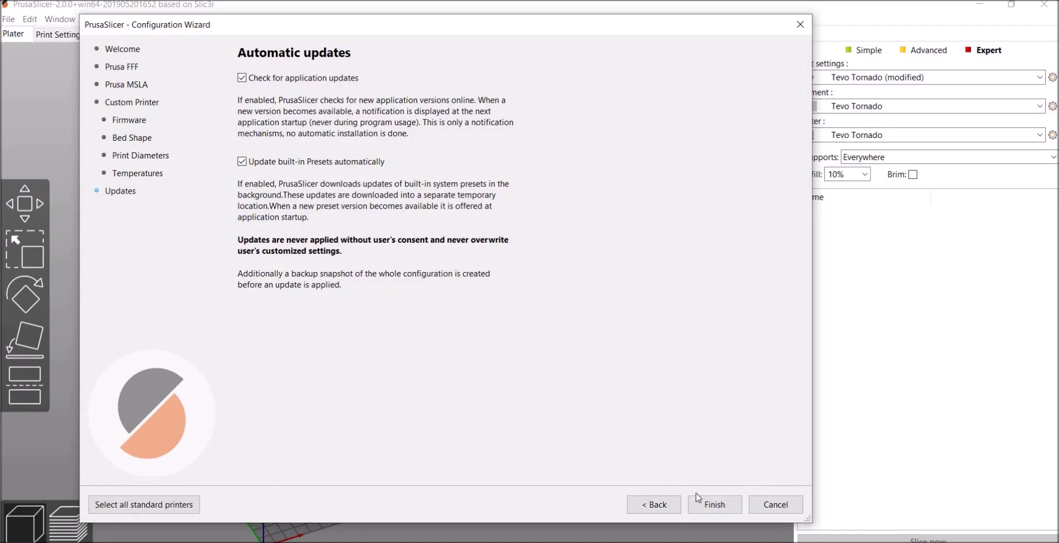
pyautogui.click(761, 505)
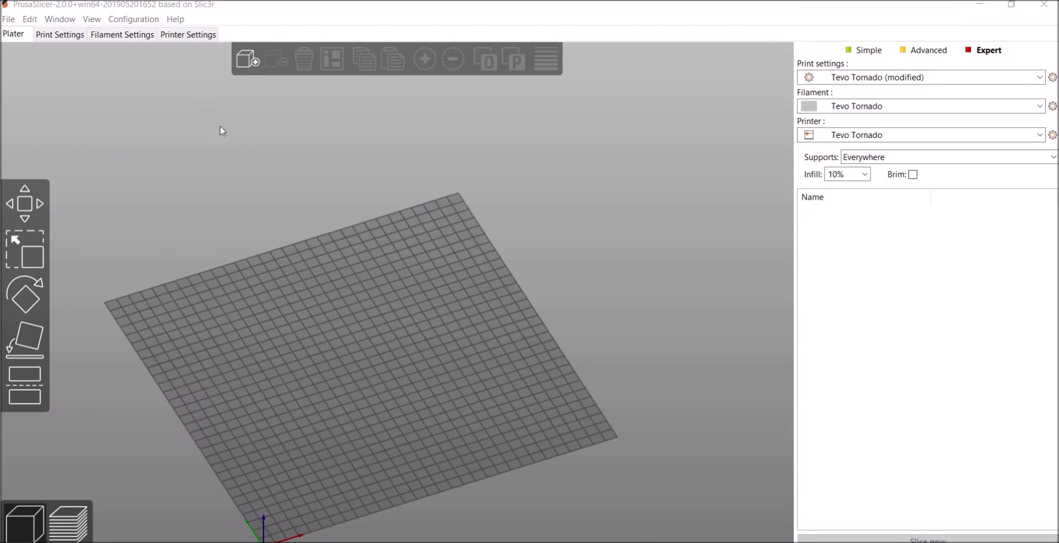
# Step: Check the 300 × 300 bed shape under Printer Settings General, then switch to Advanced mode
pyautogui.click(188, 35)
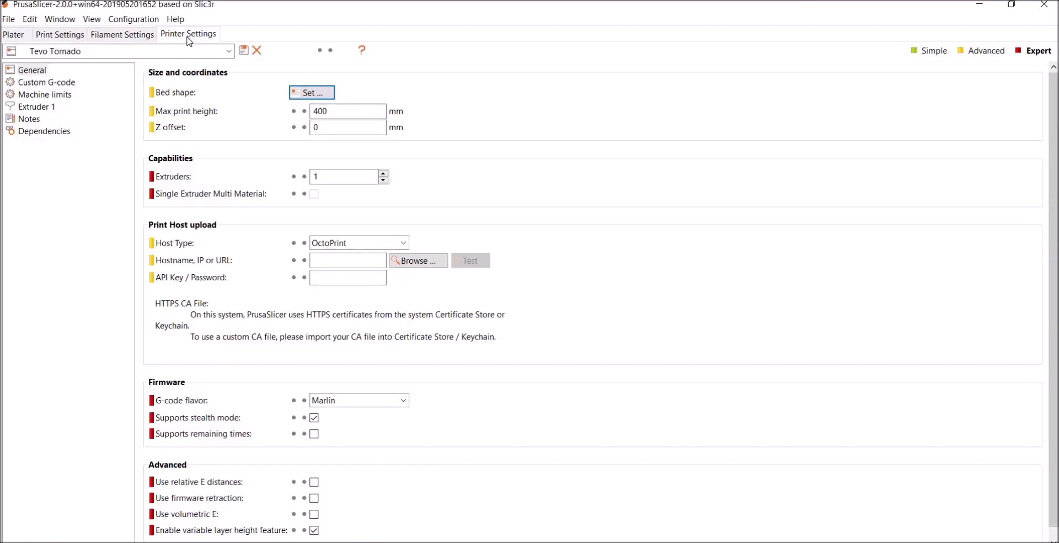
pyautogui.click(33, 70)
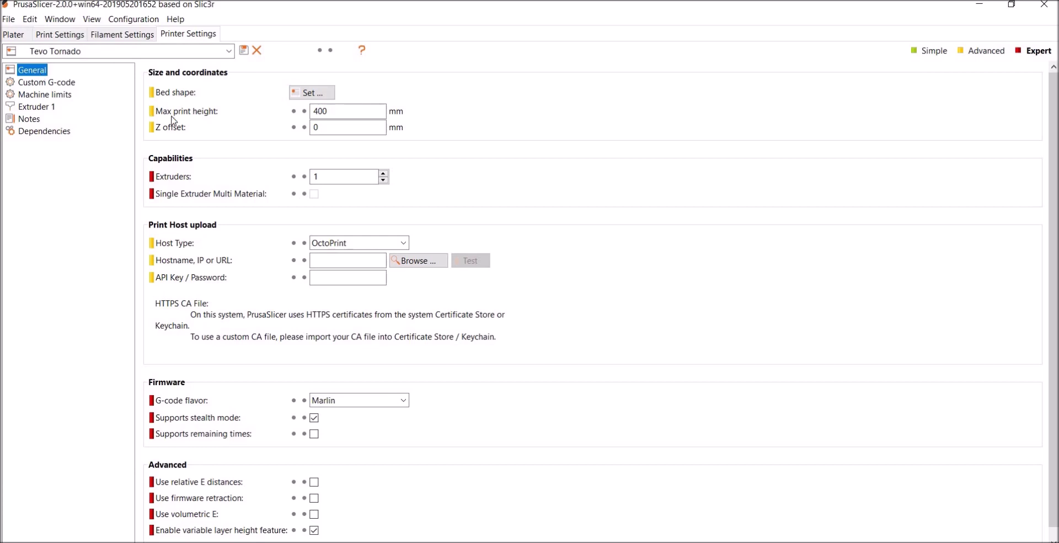
pyautogui.click(312, 95)
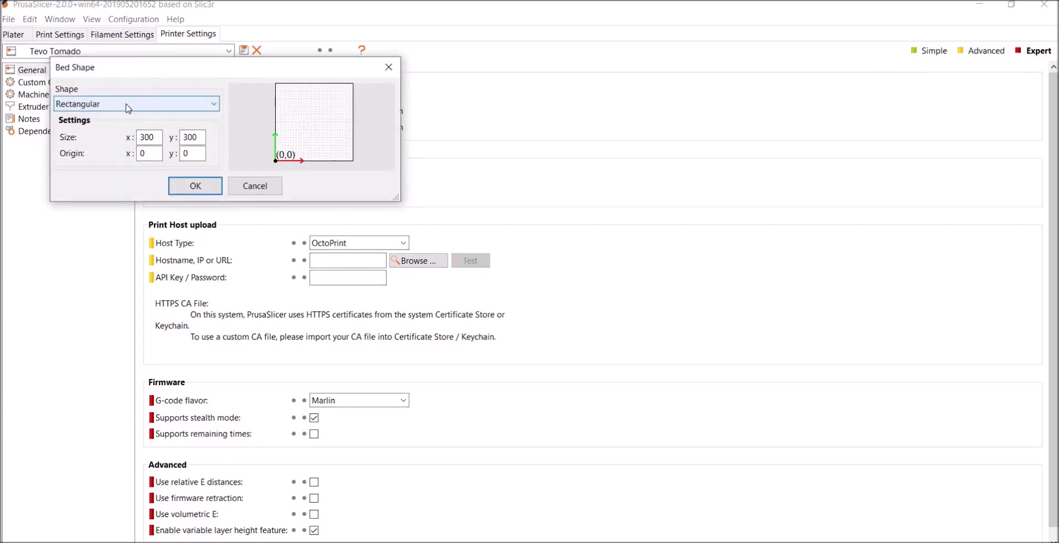
pyautogui.click(245, 186)
pyautogui.moveTo(337, 111)
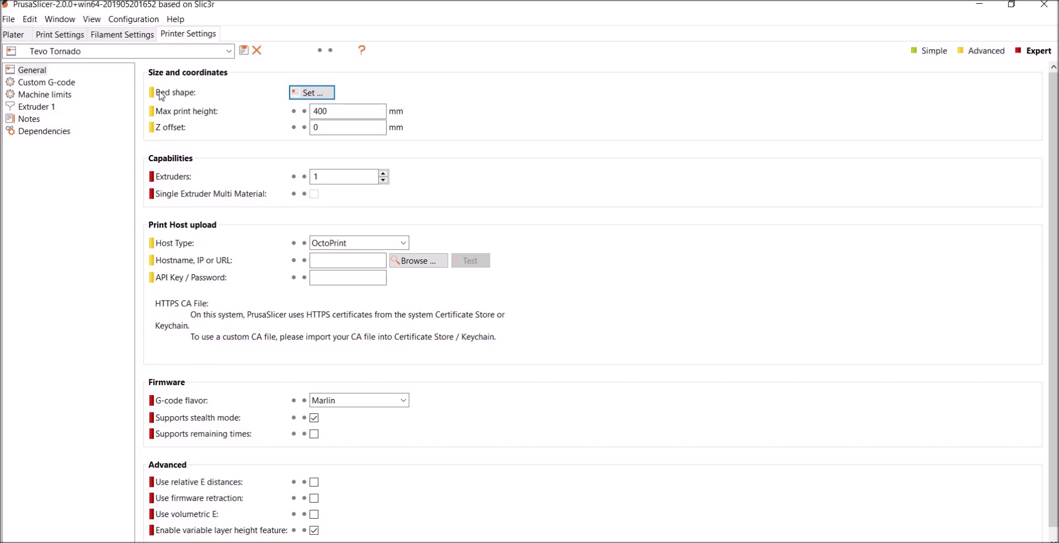
pyautogui.click(981, 56)
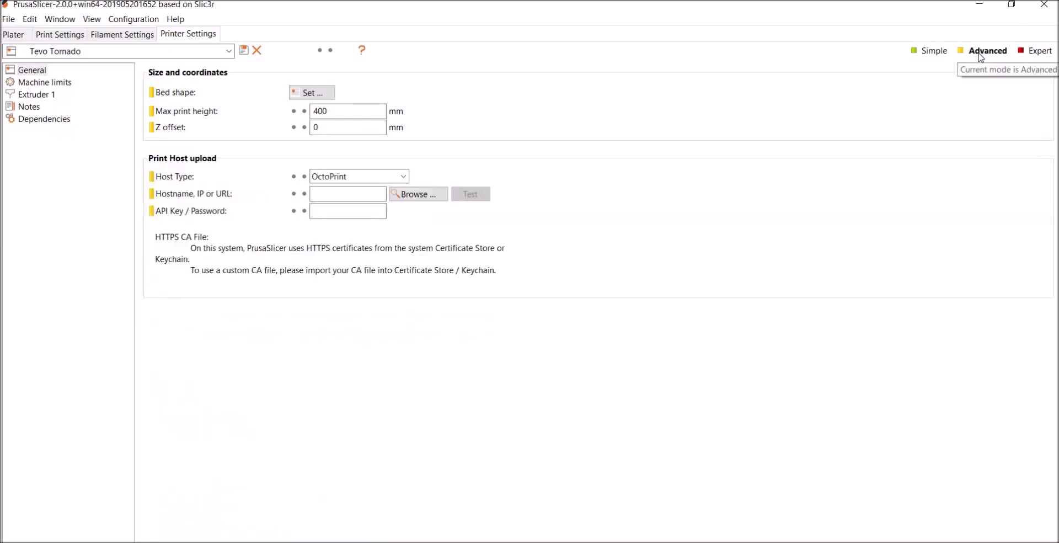
pyautogui.click(935, 56)
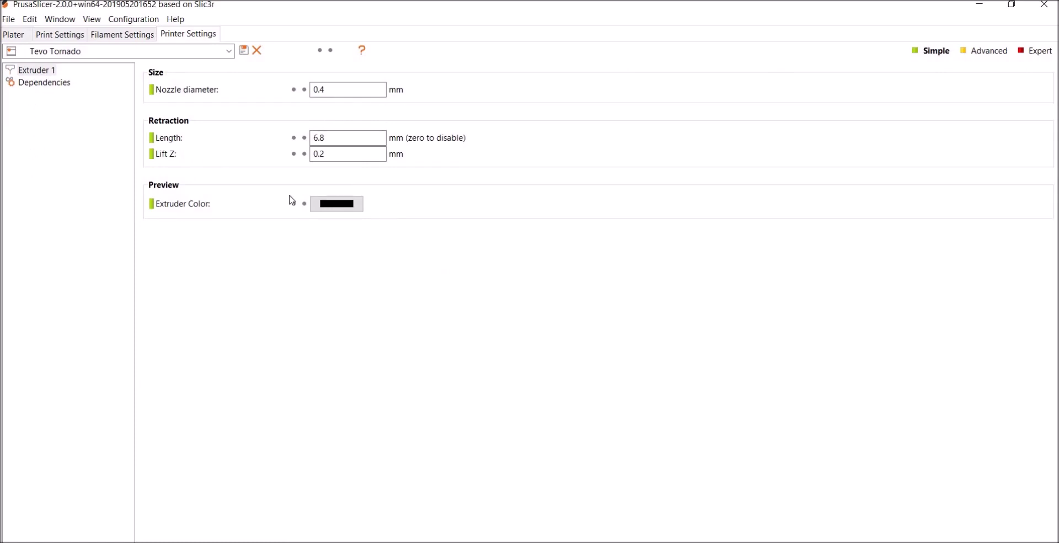
pyautogui.click(1039, 55)
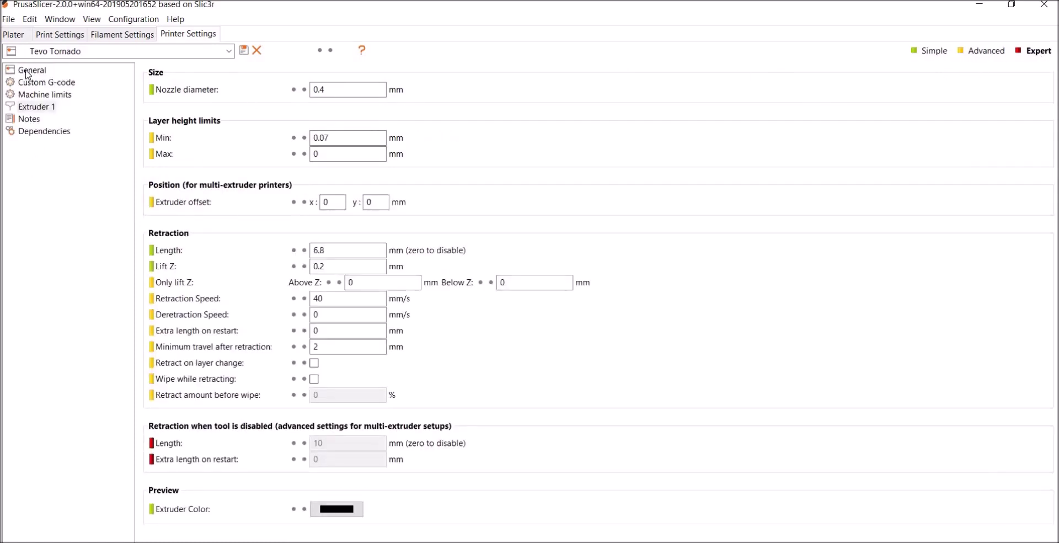
pyautogui.click(30, 70)
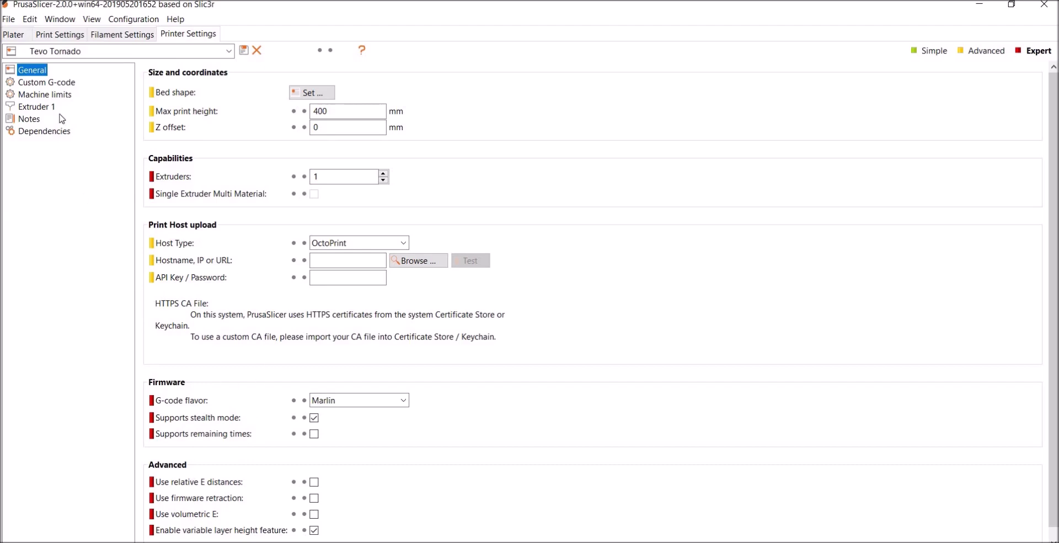
pyautogui.click(64, 83)
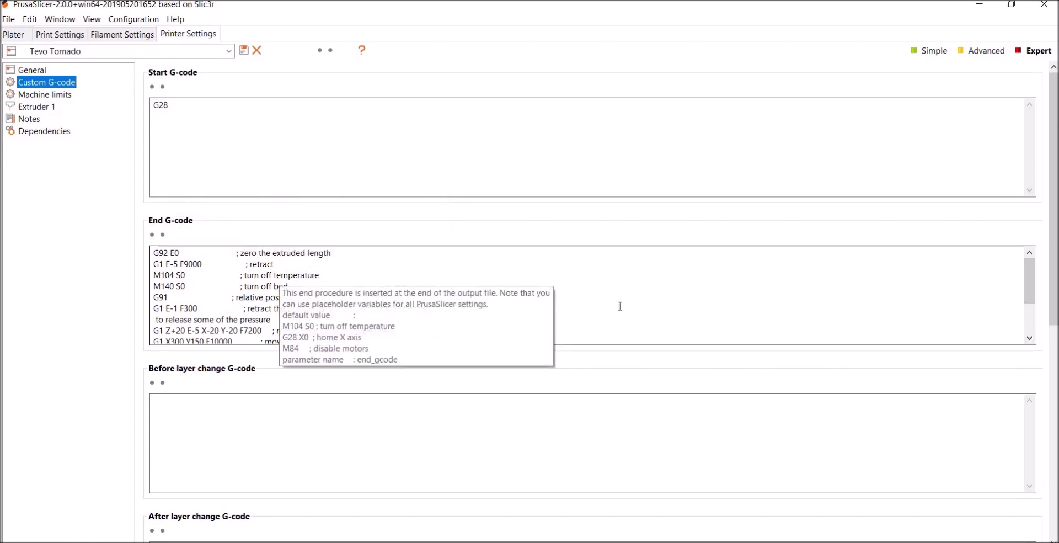
# Step: Scroll to the end of the End G-code and mark its lift and move lines
pyautogui.click(1029, 337)
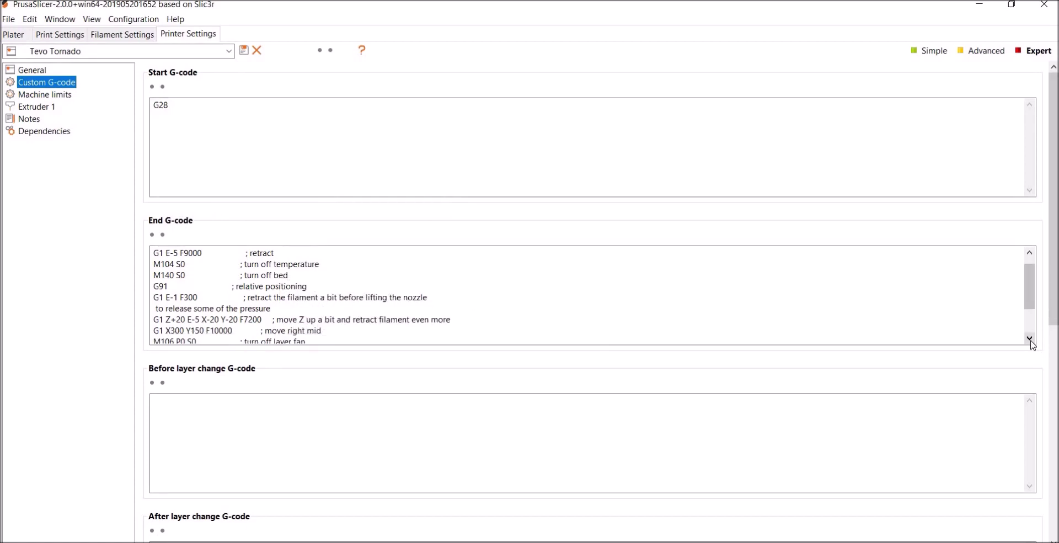
pyautogui.click(1029, 337)
pyautogui.click(1029, 337)
pyautogui.click(1029, 338)
pyautogui.click(1029, 337)
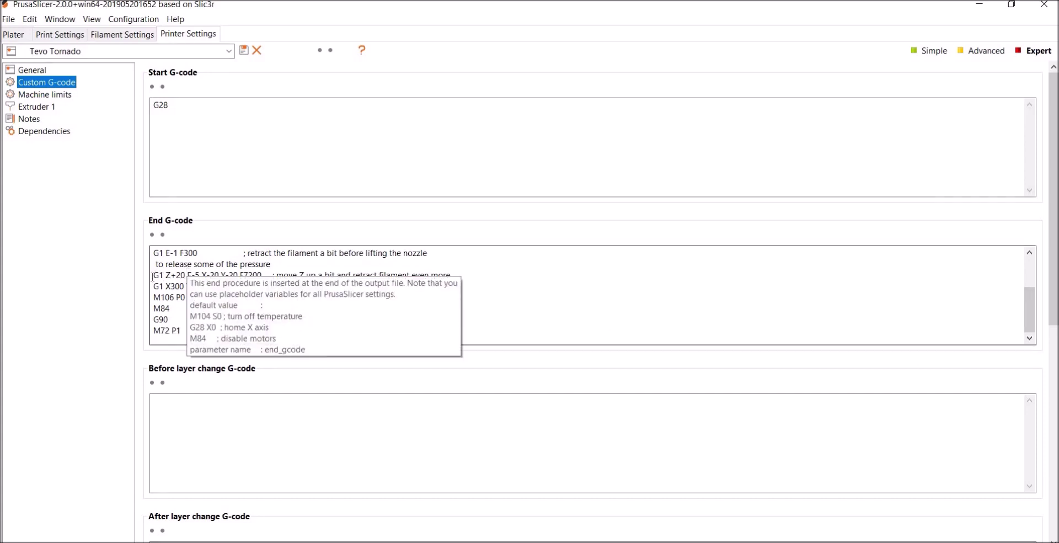
pyautogui.moveTo(153, 275); pyautogui.dragTo(358, 285)
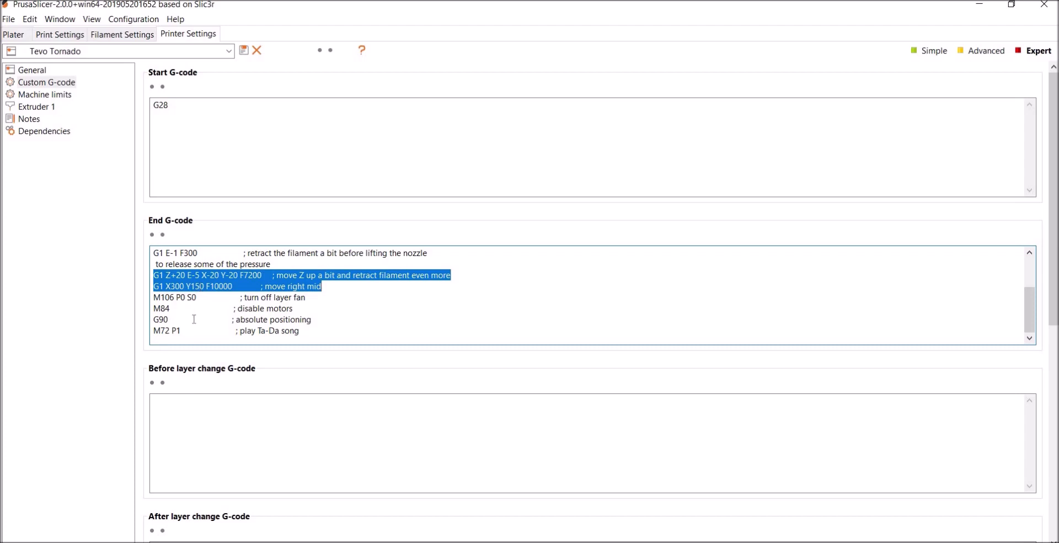
# Step: Delete the final M72 P1 line from the End G-code and open Extruder 1
pyautogui.moveTo(300, 332); pyautogui.dragTo(154, 332)
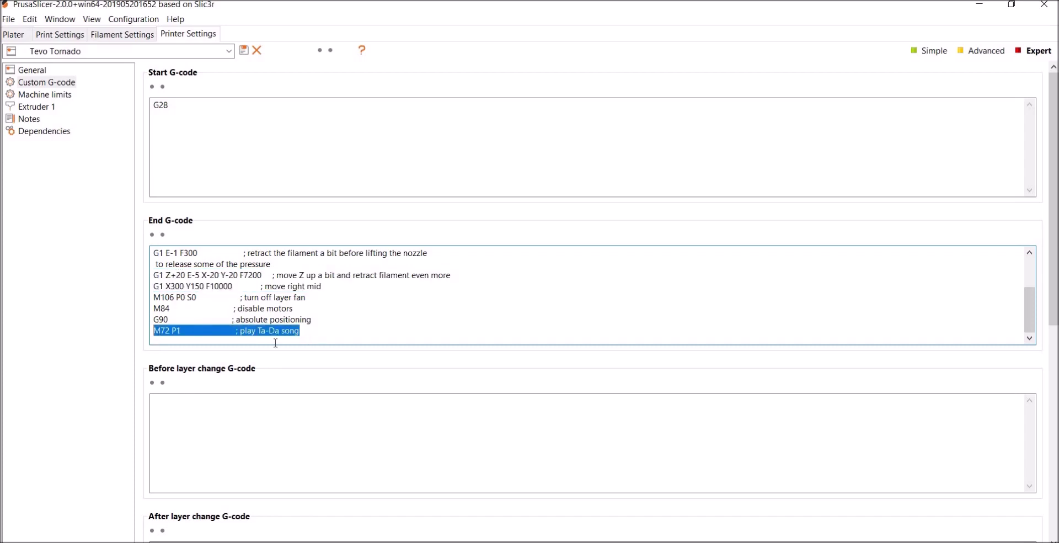
pyautogui.click(366, 331)
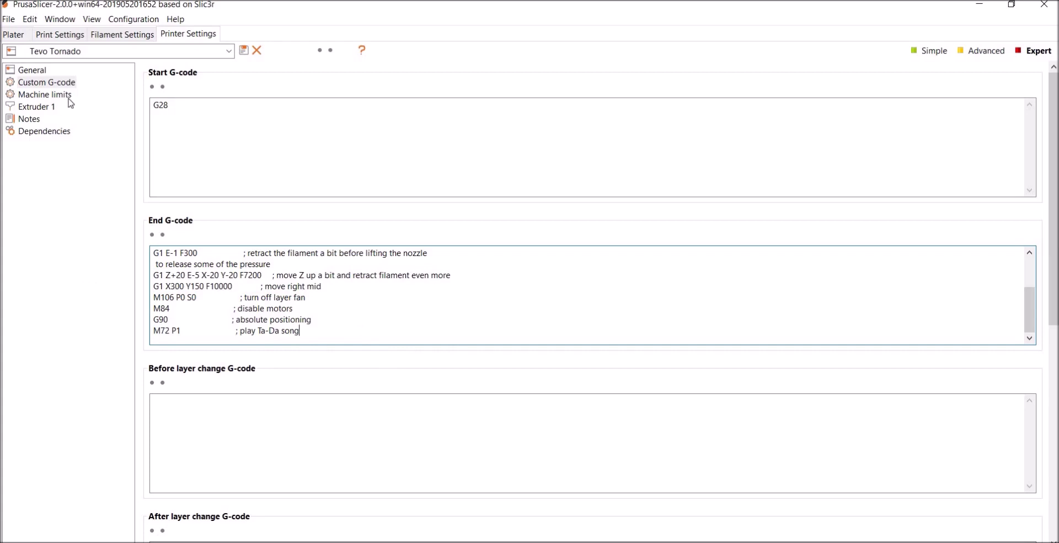
pyautogui.click(37, 108)
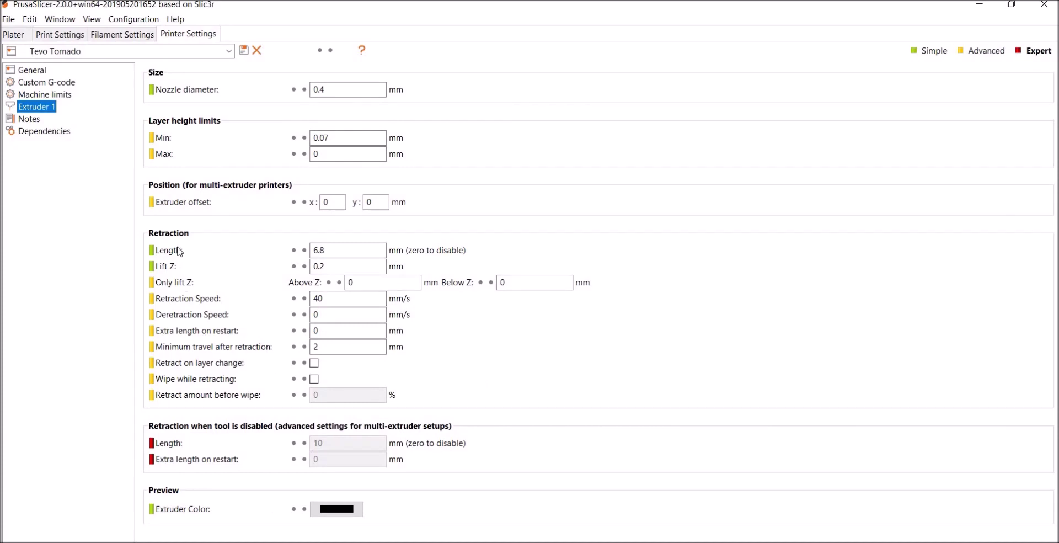
# Step: Review Extruder 1's retraction values, then open the Filament Settings
pyautogui.click(108, 32)
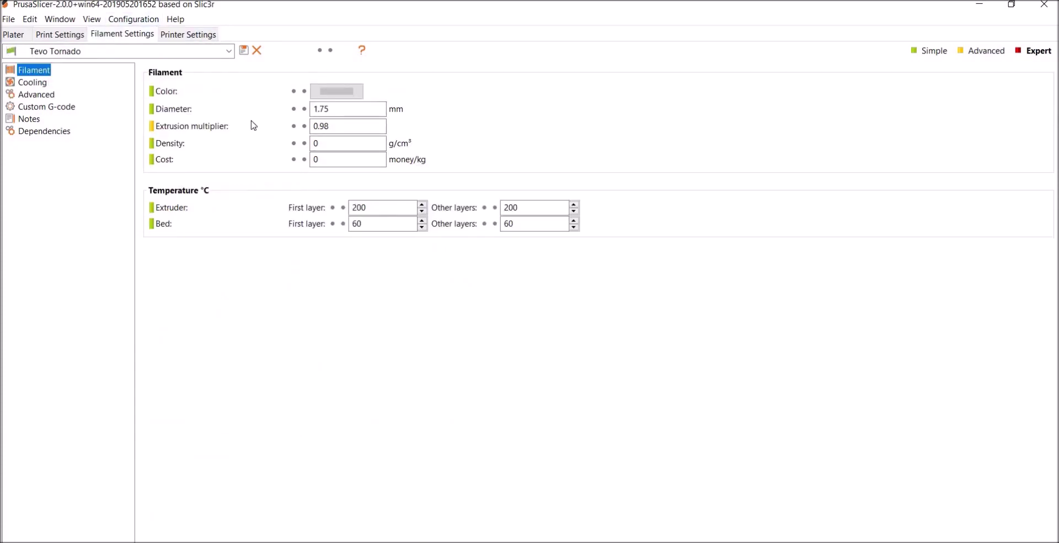
# Step: Review the filament's cooling and advanced settings, then go to the Support material print settings
pyautogui.moveTo(343, 127)
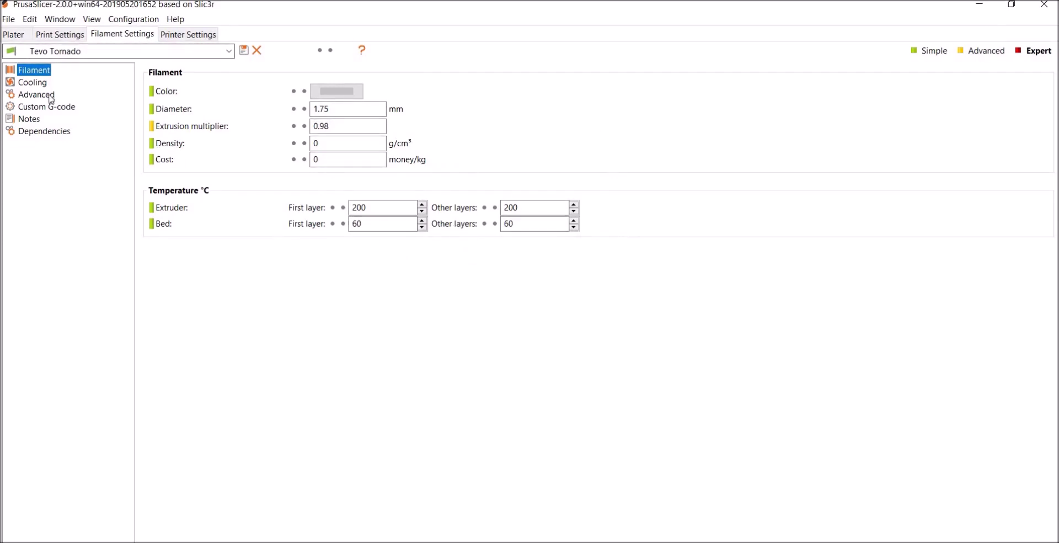
pyautogui.click(28, 84)
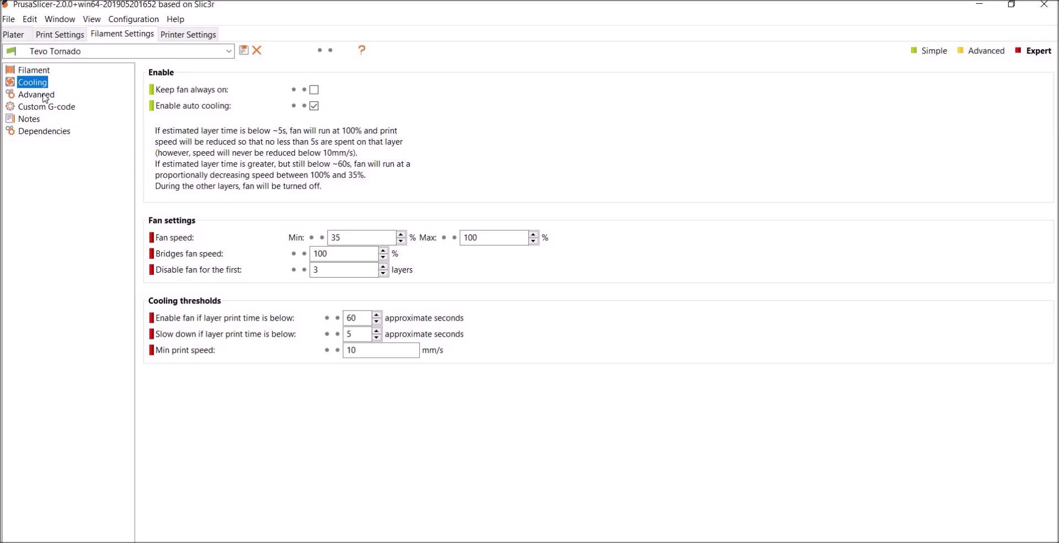
pyautogui.click(45, 97)
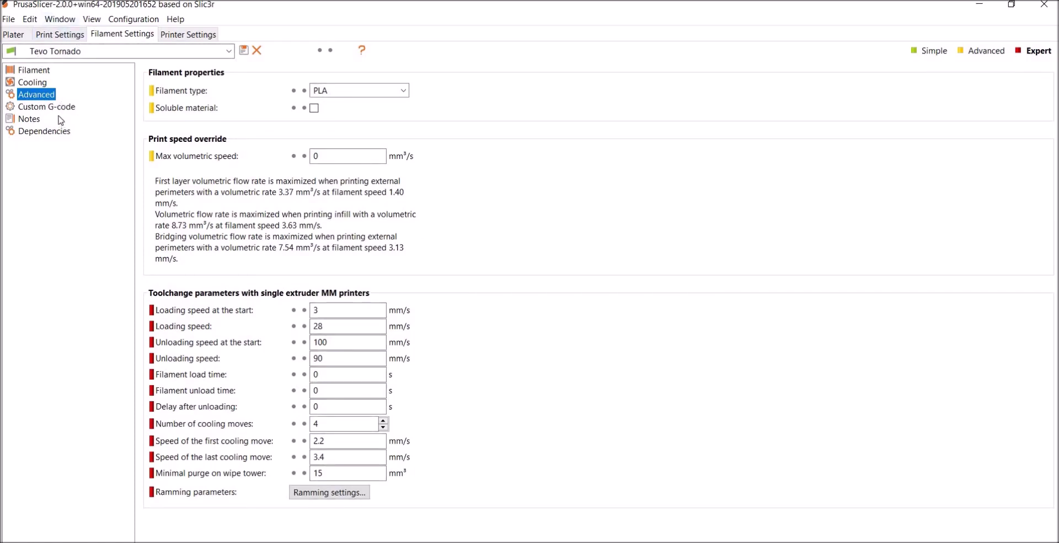
pyautogui.click(60, 35)
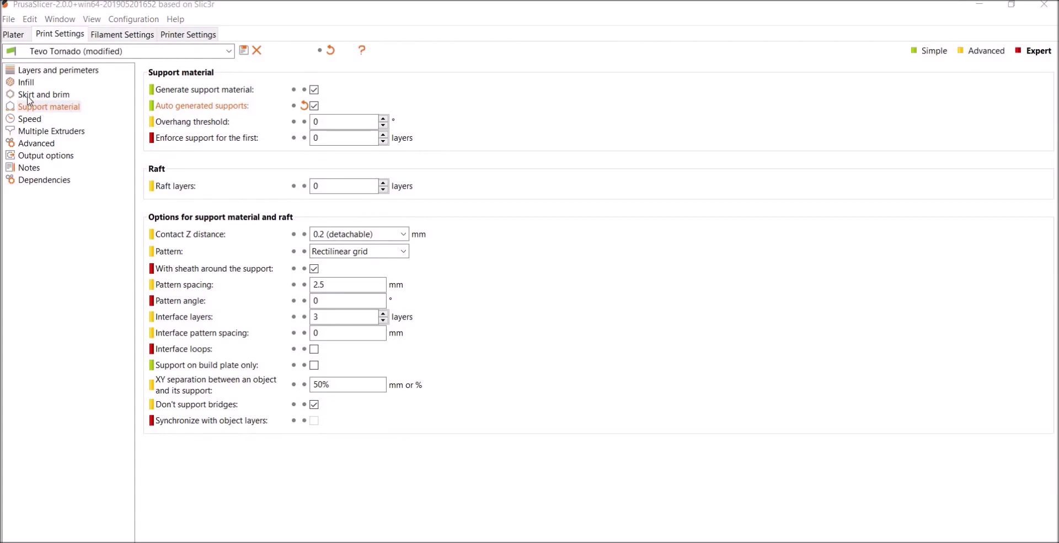
# Step: Show Layers and perimeters: 0.28 mm layer height, 0.32 mm first layer, 2 perimeters
pyautogui.click(47, 71)
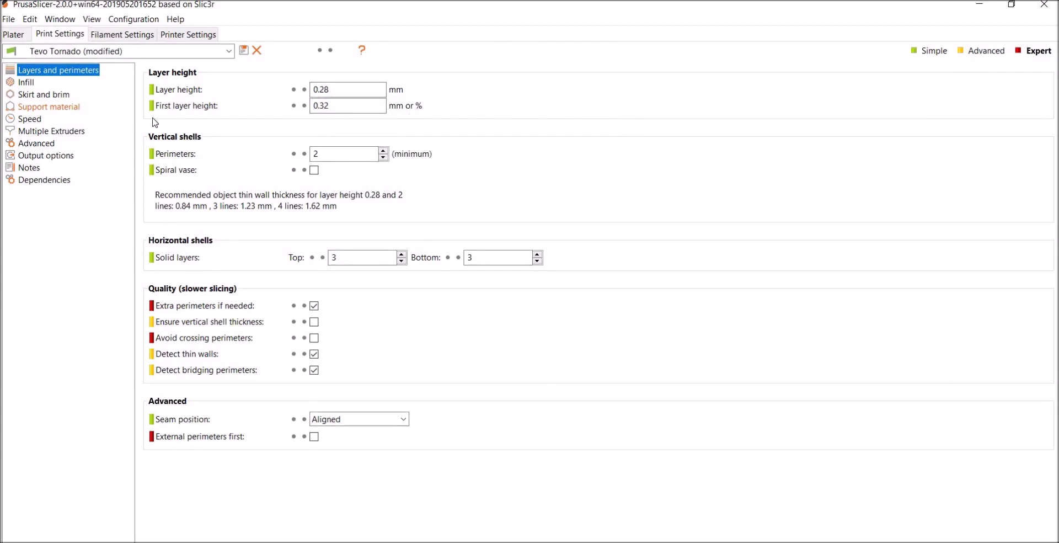
# Step: Look through speed, infill, layers and skirt/brim settings, ending on Support material
pyautogui.click(36, 119)
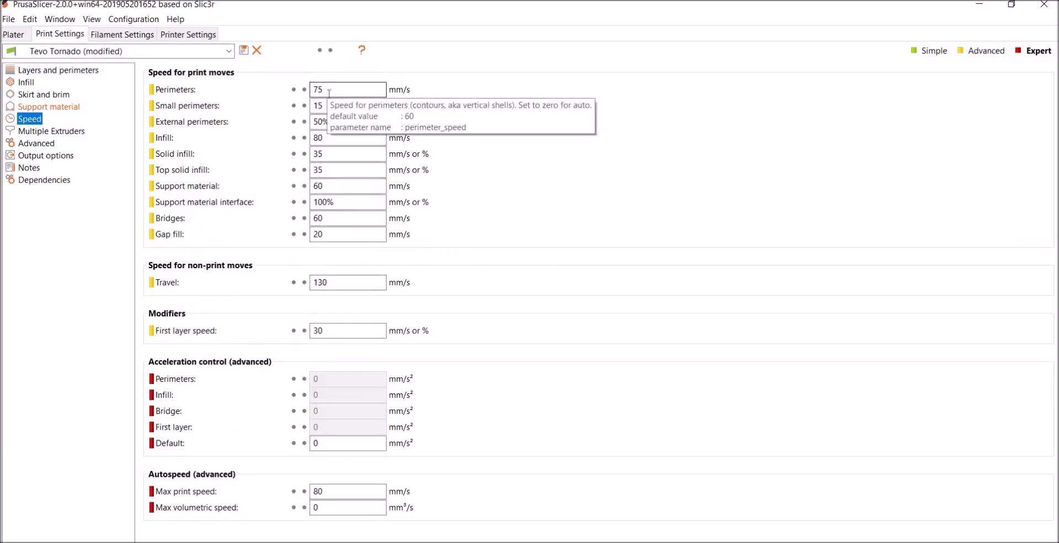
pyautogui.click(26, 82)
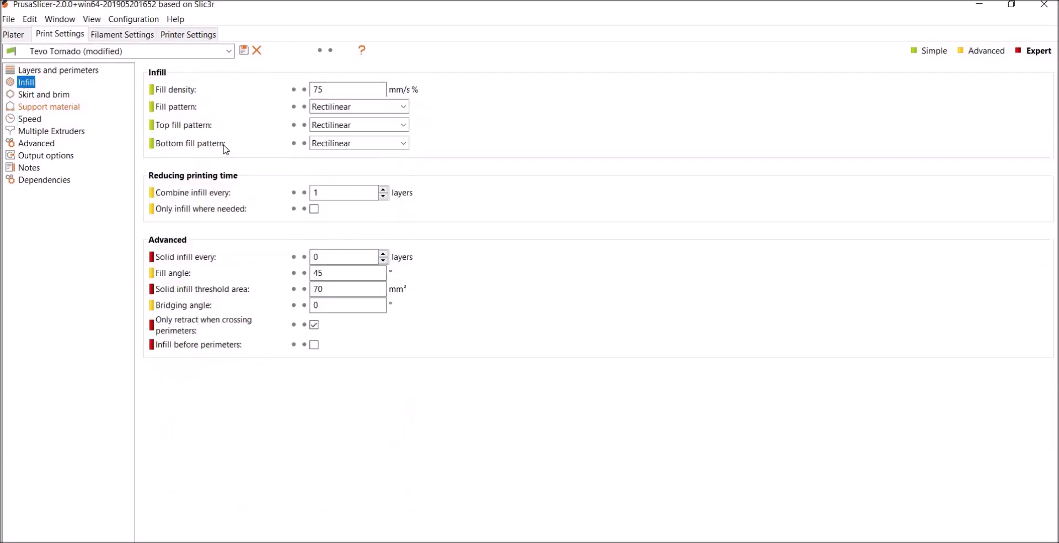
pyautogui.click(58, 71)
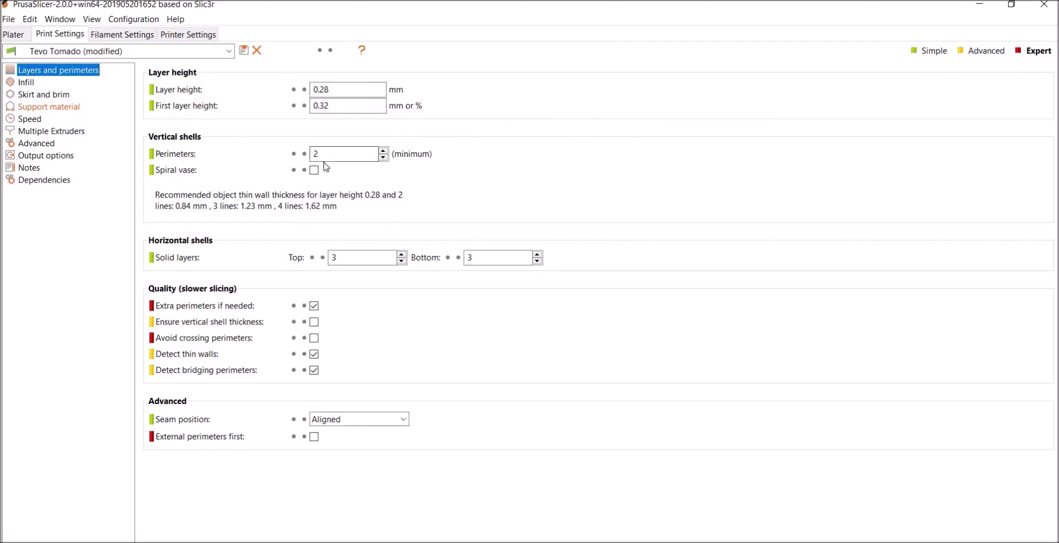
pyautogui.click(23, 83)
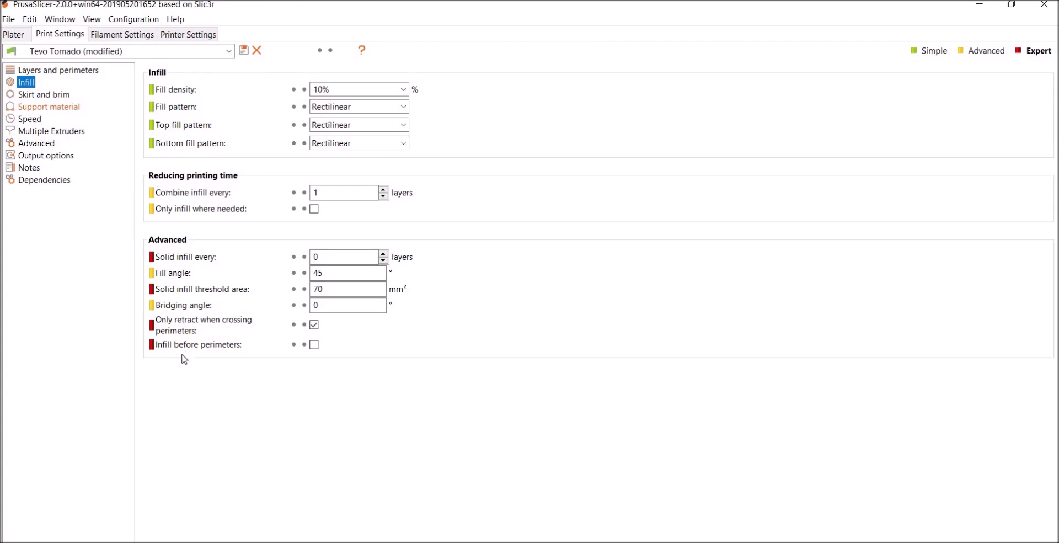
pyautogui.click(54, 98)
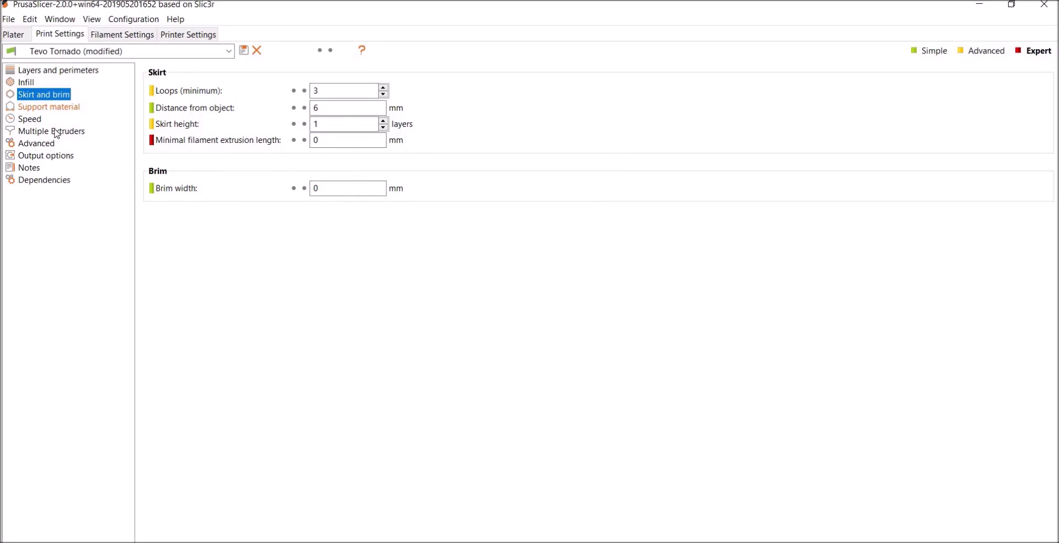
pyautogui.click(55, 109)
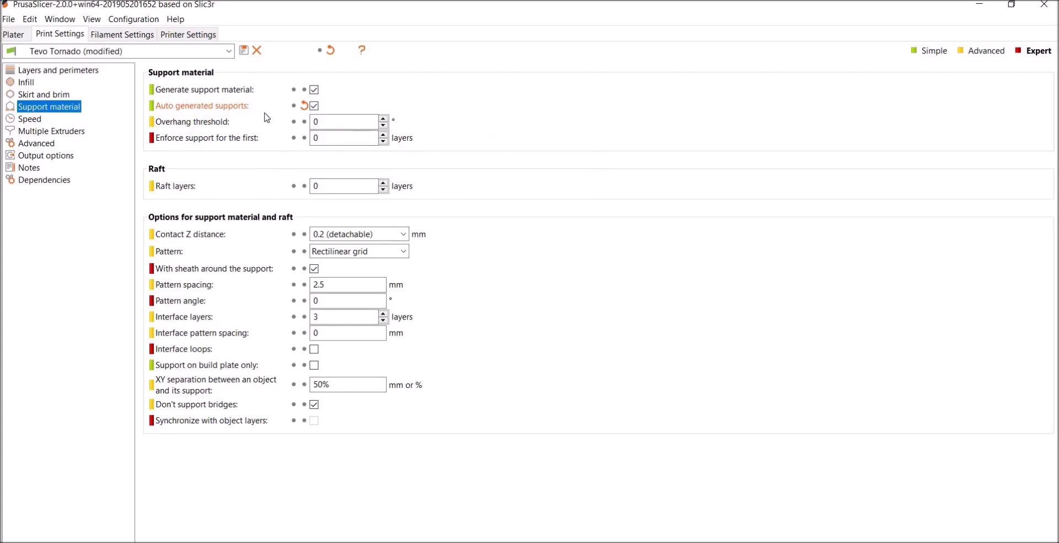
pyautogui.click(313, 107)
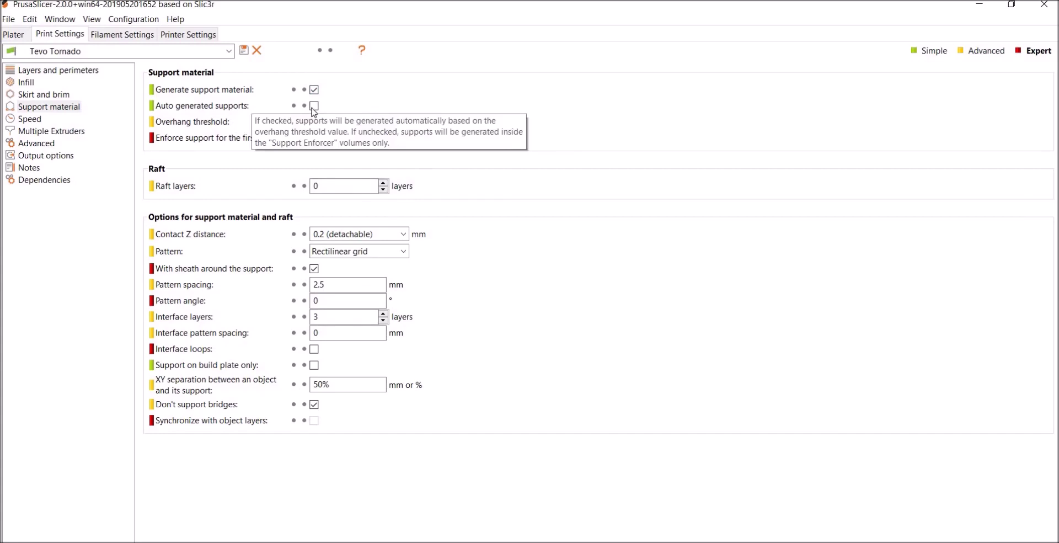
pyautogui.click(13, 34)
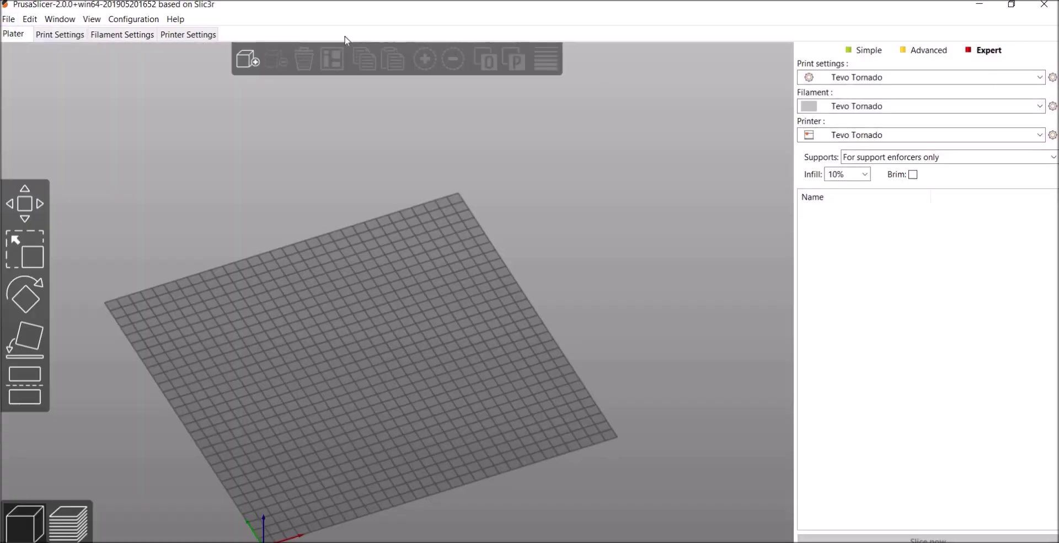
pyautogui.click(872, 158)
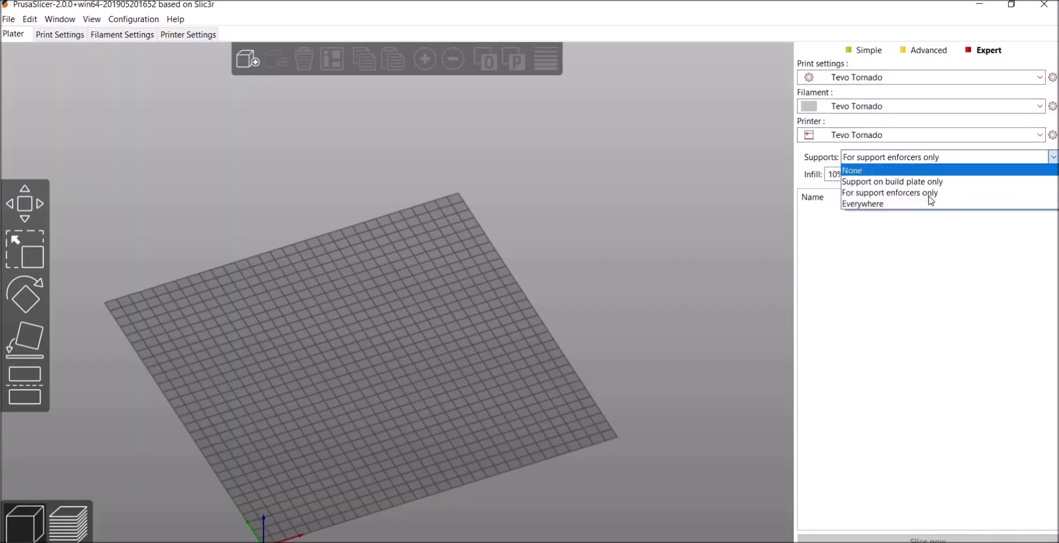
pyautogui.click(915, 204)
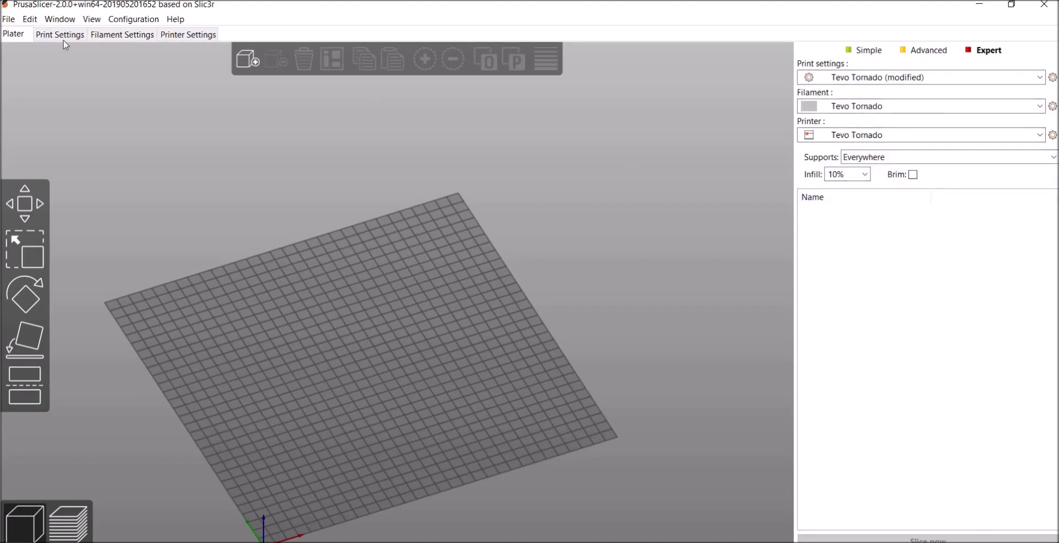
pyautogui.click(55, 34)
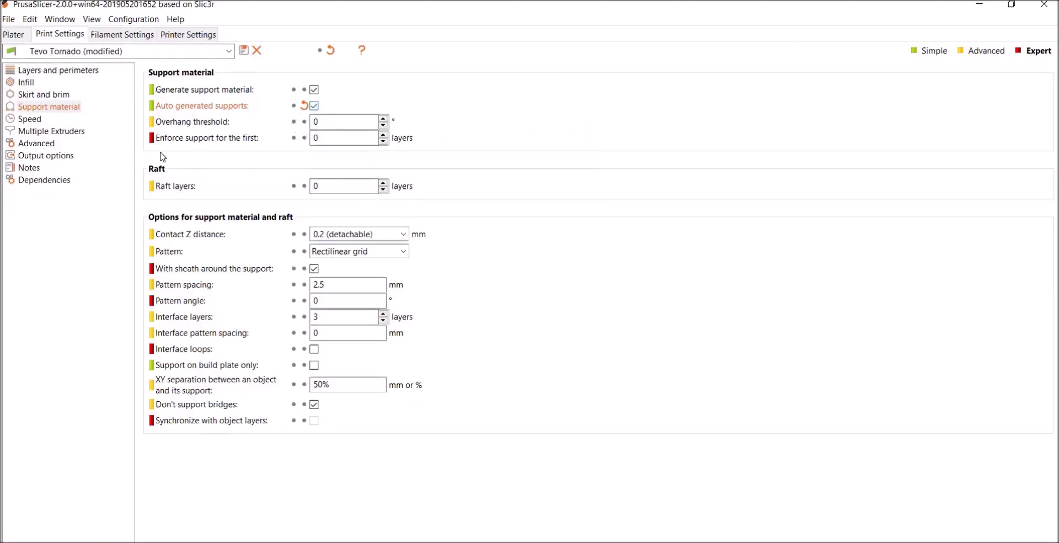
# Step: Review speed, wipe tower, extrusion width, output, notes and dependency settings, then return to the Plater
pyautogui.click(31, 121)
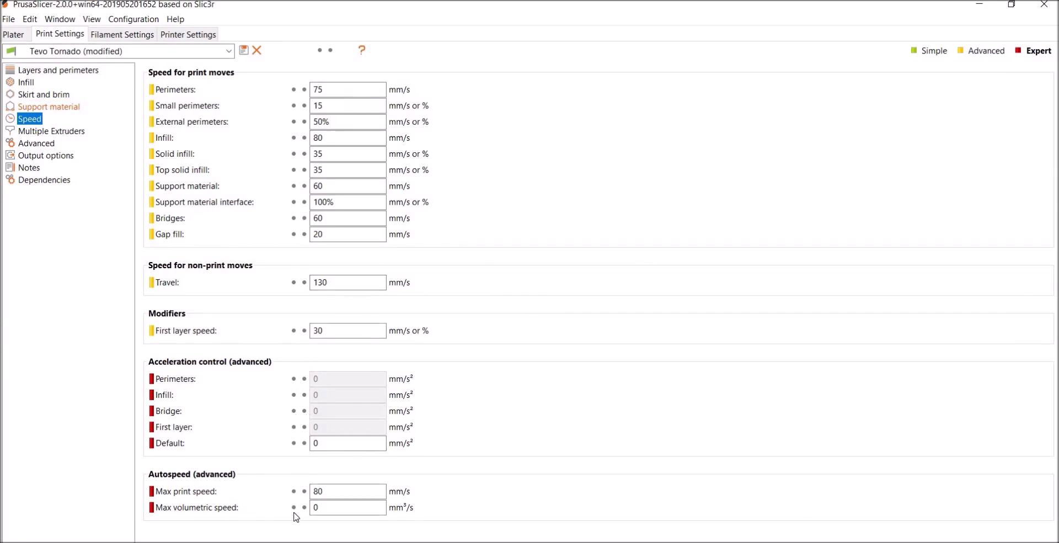
pyautogui.click(320, 507)
pyautogui.click(45, 133)
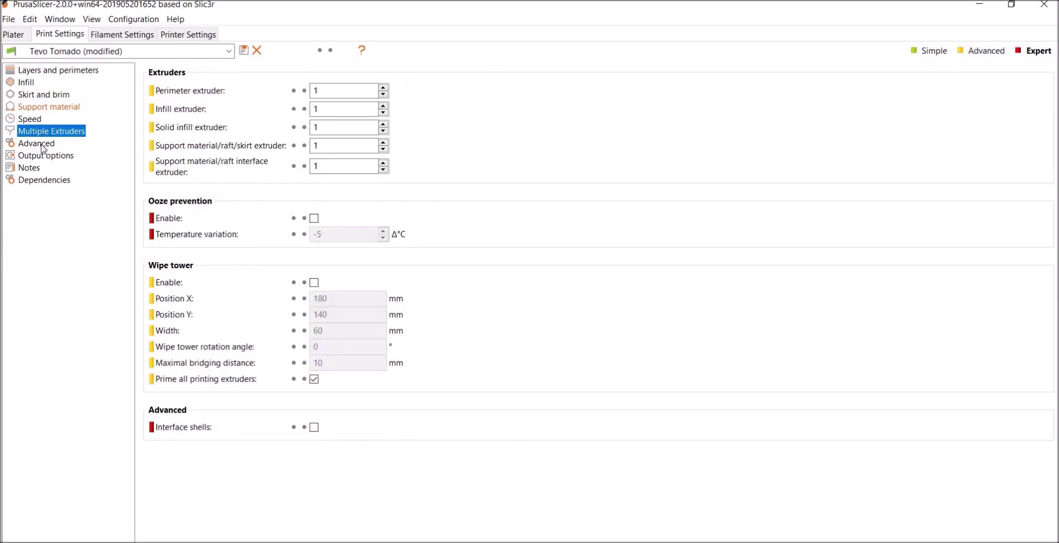
pyautogui.click(44, 146)
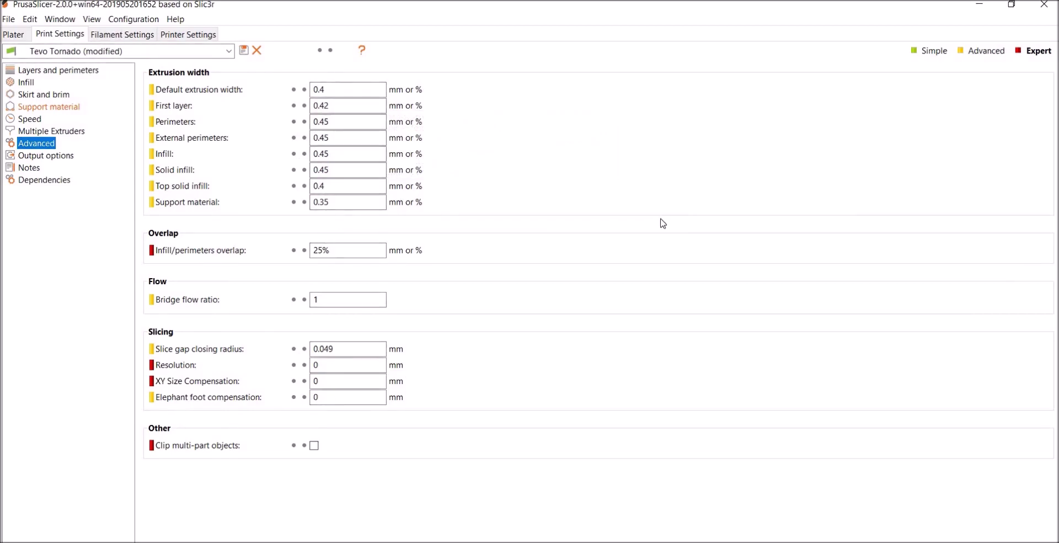
pyautogui.click(59, 157)
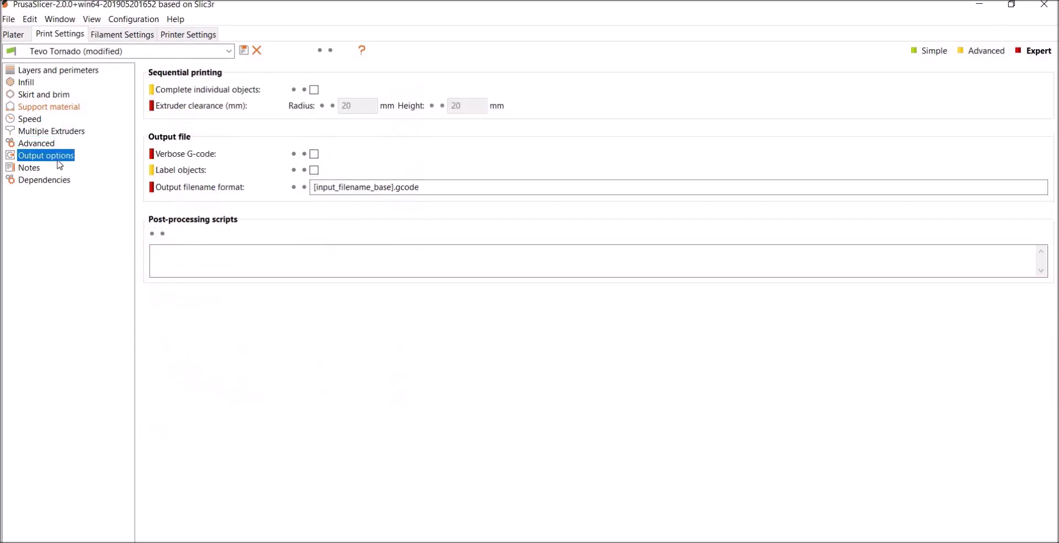
pyautogui.click(29, 169)
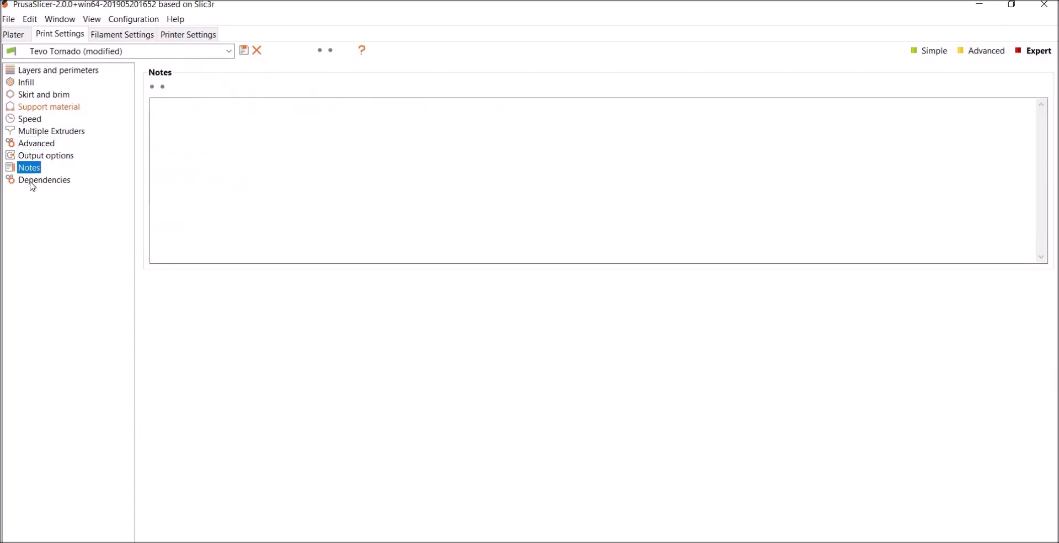
pyautogui.click(39, 181)
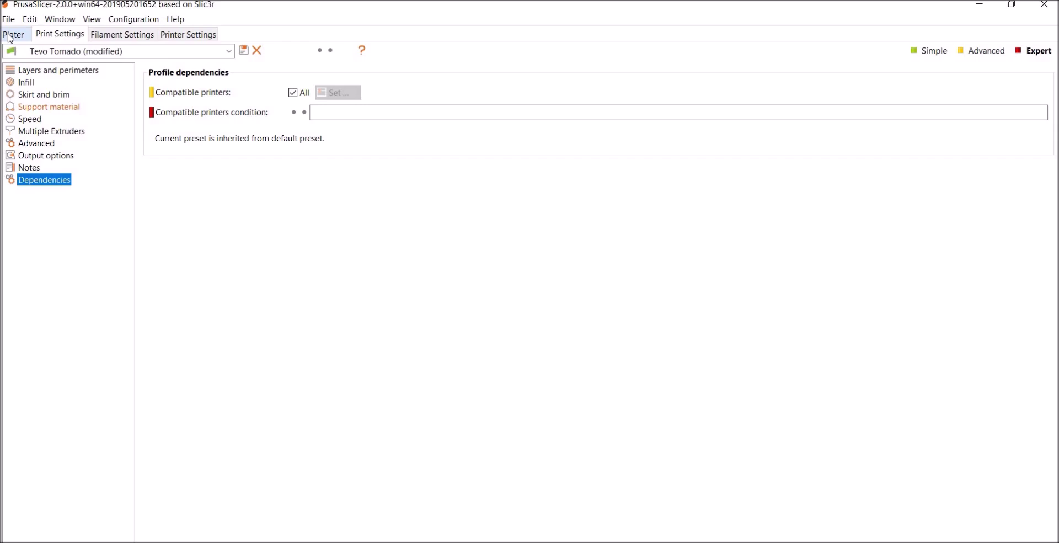
pyautogui.click(11, 35)
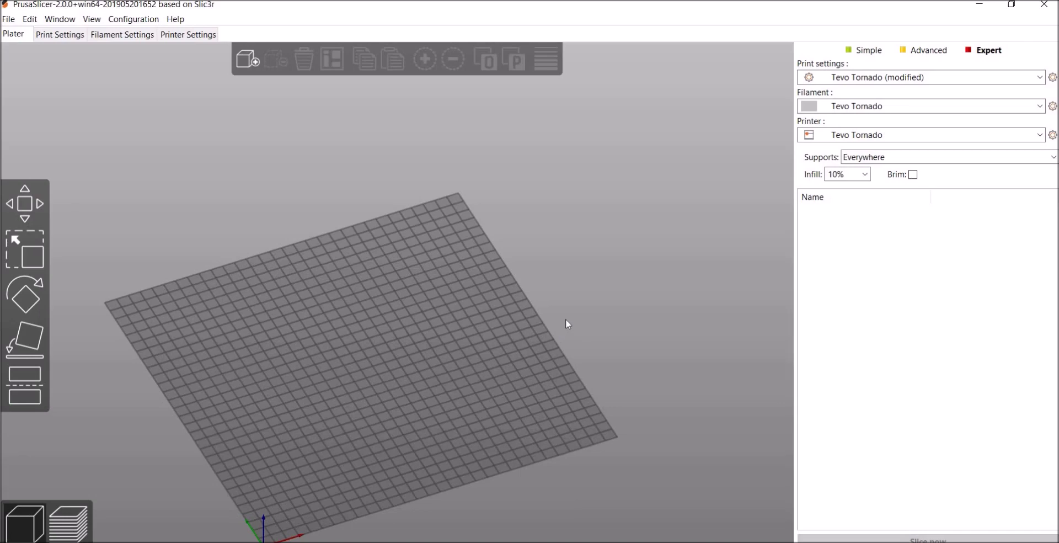
# Step: Drag gear housing.STL from the STLs folder onto the bed (152.4 × 95.25 × 73.03 mm)
pyautogui.moveTo(309, 542)
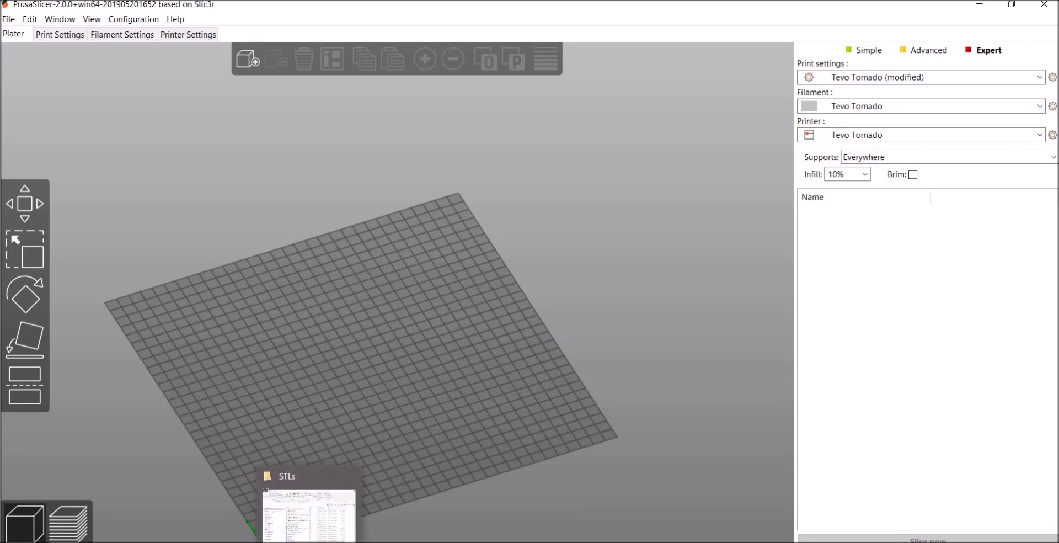
pyautogui.click(308, 515)
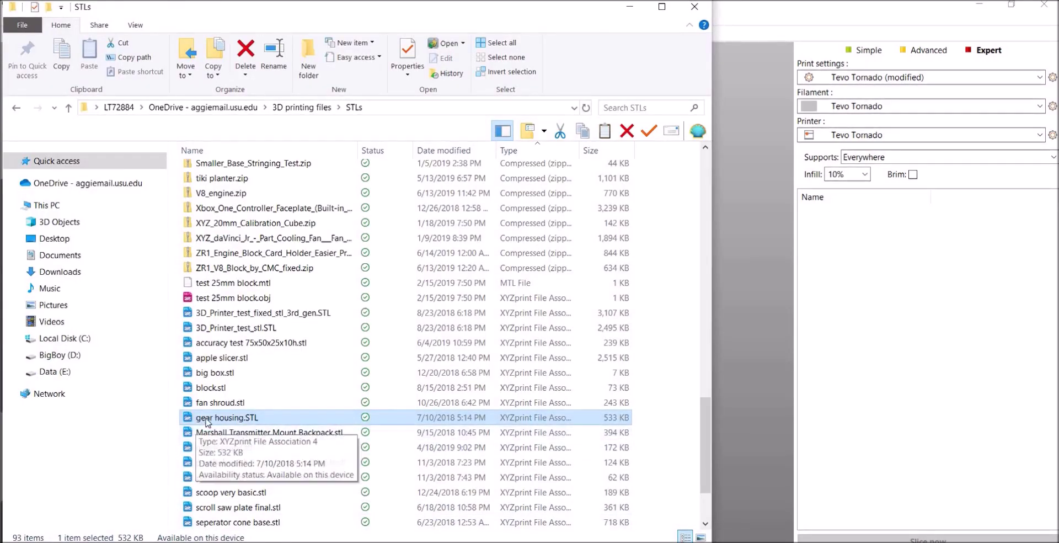
pyautogui.moveTo(316, 423); pyautogui.dragTo(749, 326)
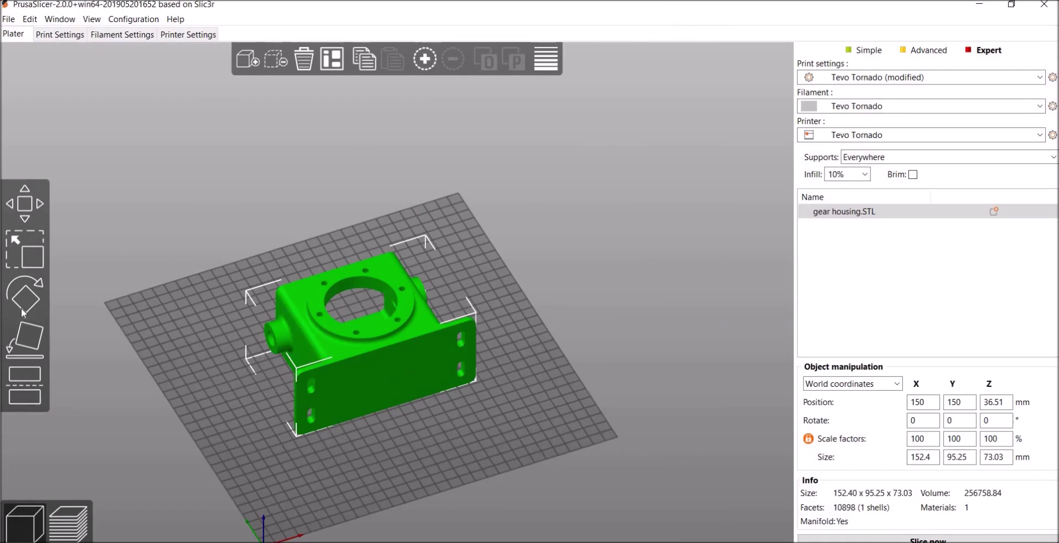
# Step: Lay the gear housing on different faces with Place on Face until it stands upright
pyautogui.click(34, 343)
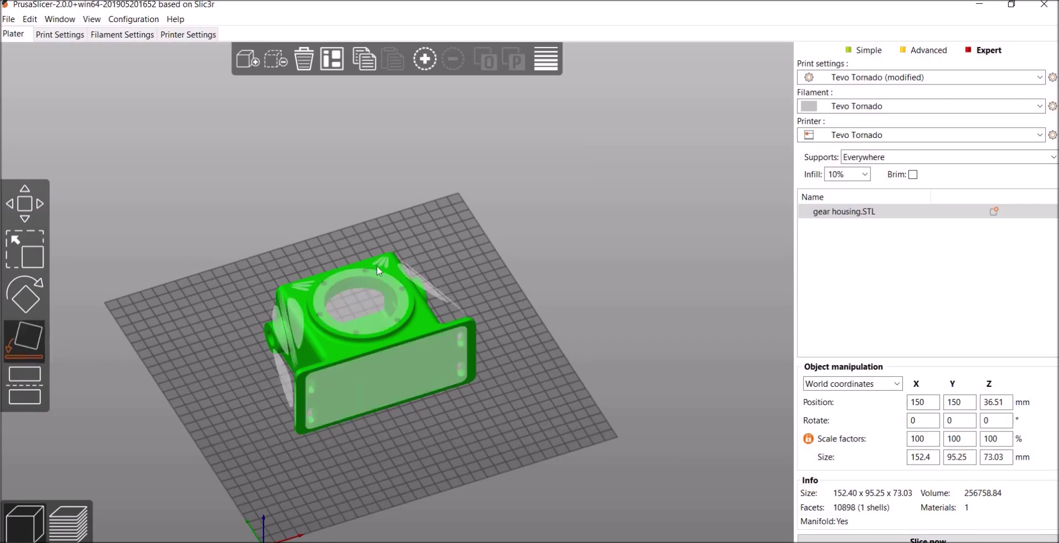
pyautogui.click(361, 393)
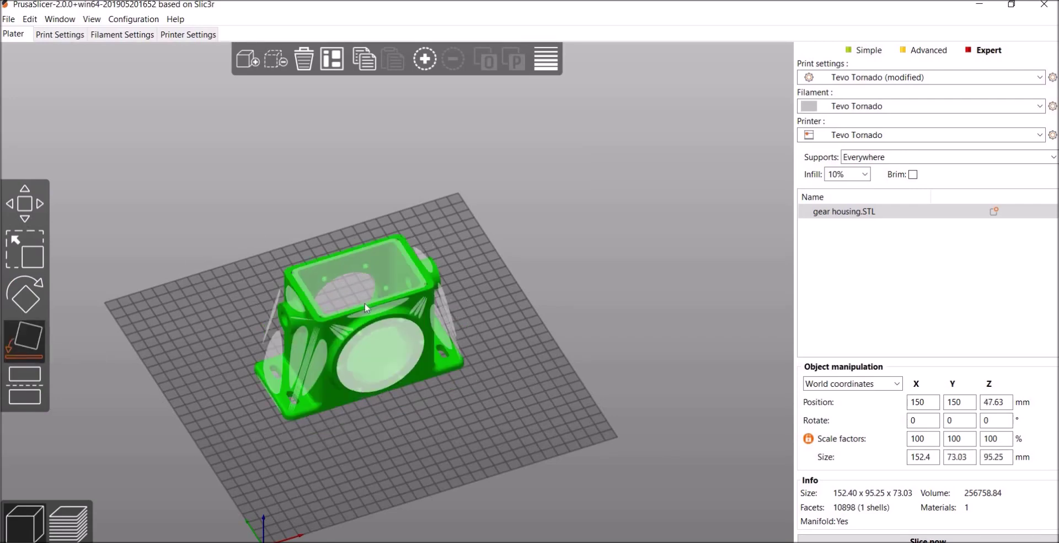
pyautogui.click(355, 292)
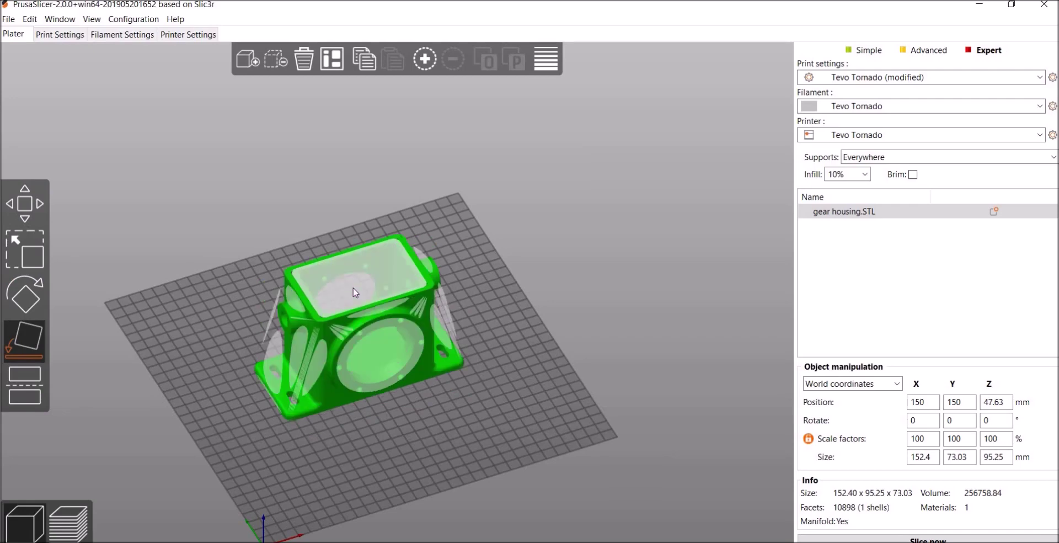
pyautogui.click(600, 255)
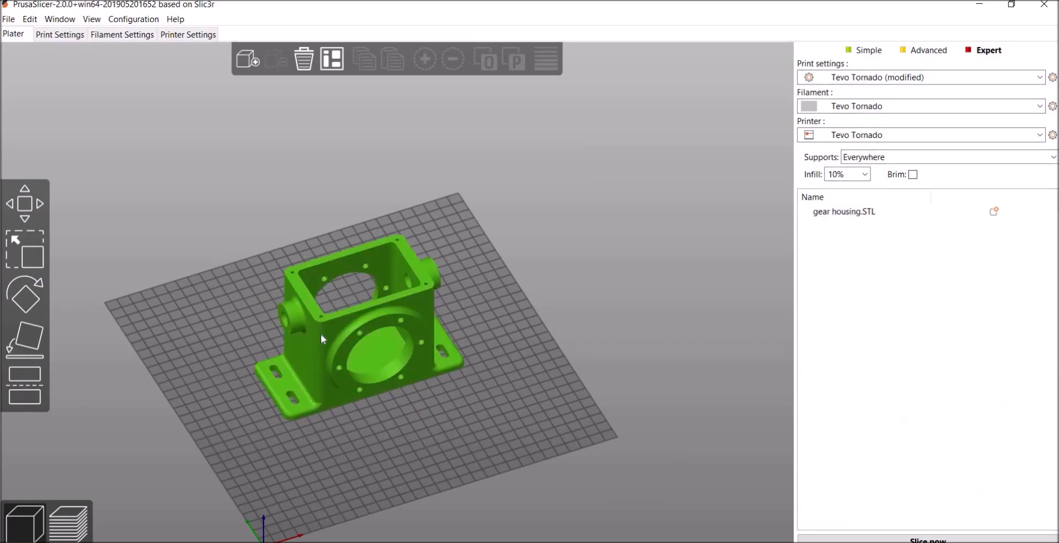
pyautogui.click(317, 332)
# Step: Try rotating the housing about X with the Rotate gizmo, leaving X at 0°
pyautogui.click(22, 302)
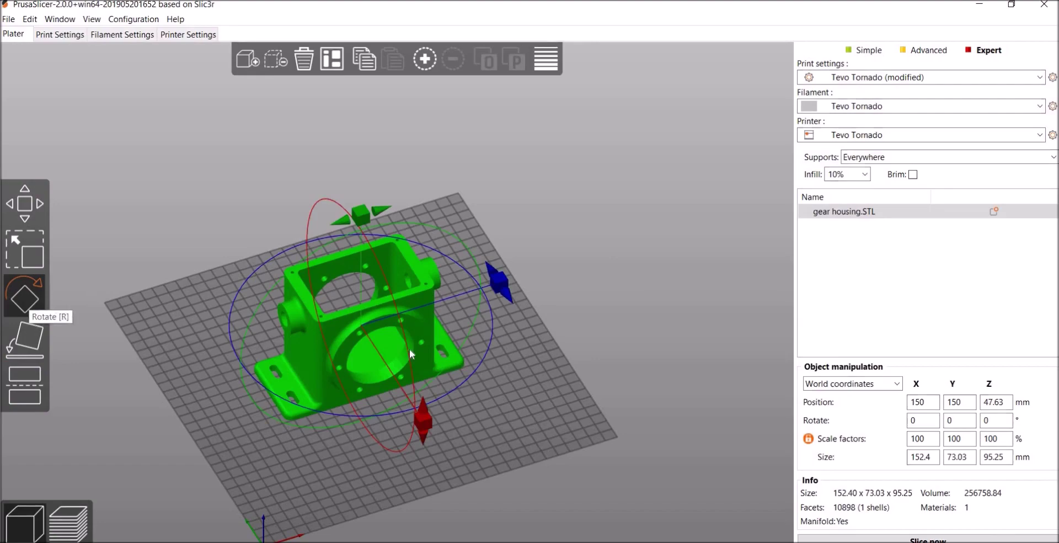
pyautogui.moveTo(509, 399); pyautogui.dragTo(545, 389)
pyautogui.moveTo(593, 355); pyautogui.dragTo(640, 310, button='middle')
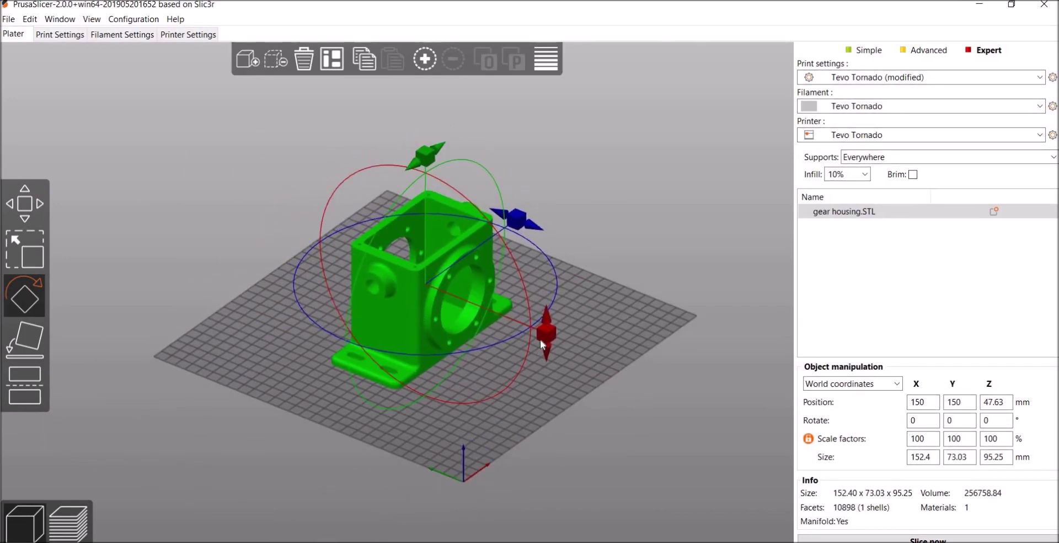
pyautogui.moveTo(543, 337); pyautogui.dragTo(548, 335)
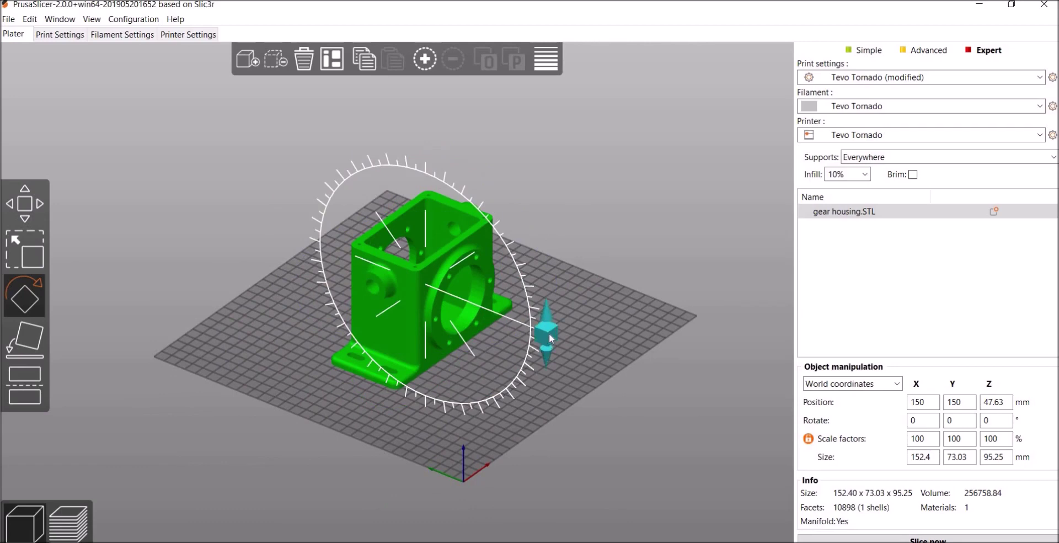
pyautogui.moveTo(548, 333)
pyautogui.mouseDown()
pyautogui.moveTo(526, 236)
pyautogui.moveTo(537, 250)
pyautogui.moveTo(546, 359)
pyautogui.moveTo(545, 309)
pyautogui.moveTo(543, 325)
pyautogui.mouseUp()
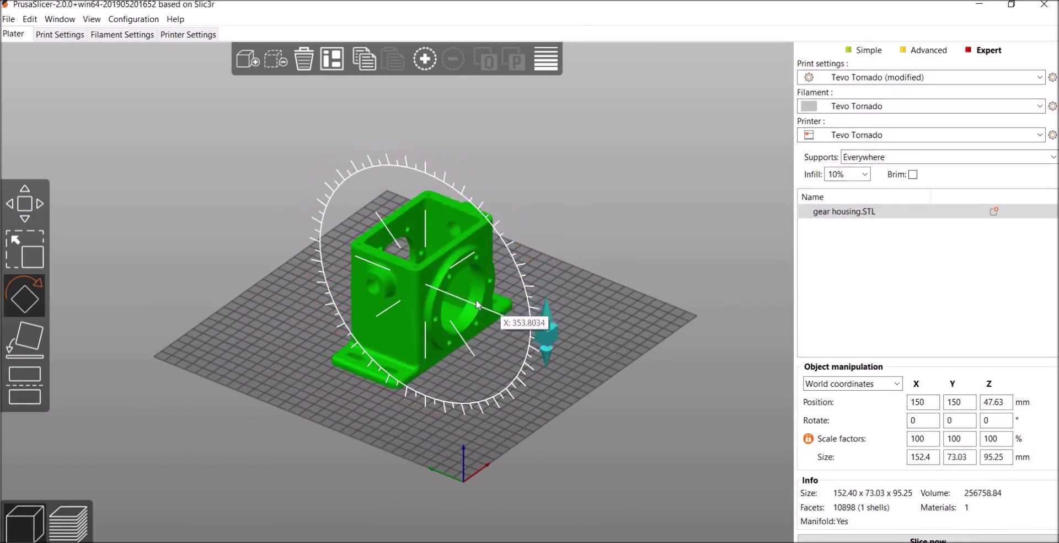
pyautogui.moveTo(470, 307)
pyautogui.mouseDown()
pyautogui.moveTo(458, 332)
pyautogui.moveTo(424, 336)
pyautogui.moveTo(379, 307)
pyautogui.moveTo(374, 270)
pyautogui.moveTo(338, 319)
pyautogui.moveTo(381, 372)
pyautogui.moveTo(469, 373)
pyautogui.moveTo(507, 320)
pyautogui.moveTo(478, 311)
pyautogui.mouseUp()
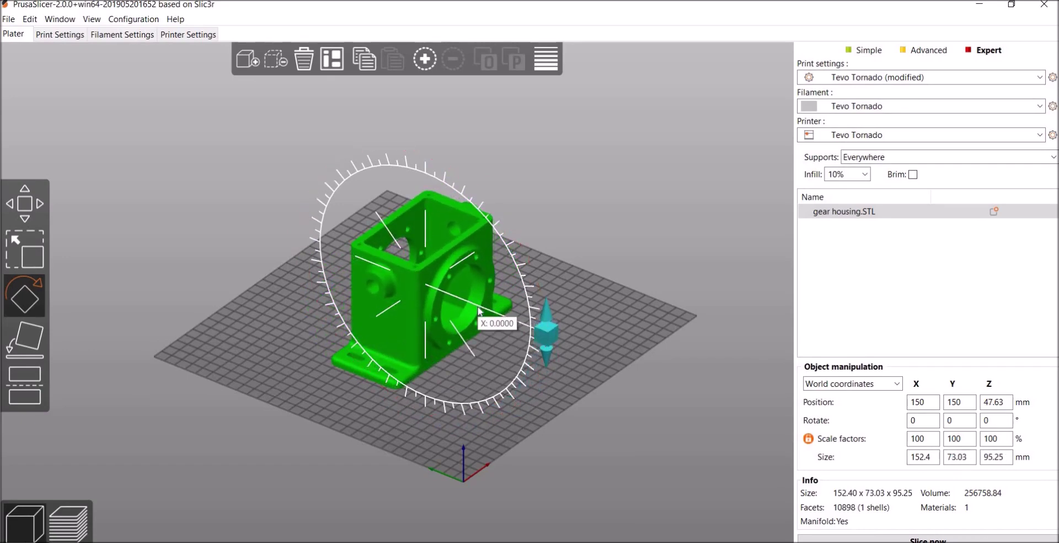
pyautogui.moveTo(478, 310); pyautogui.dragTo(478, 311)
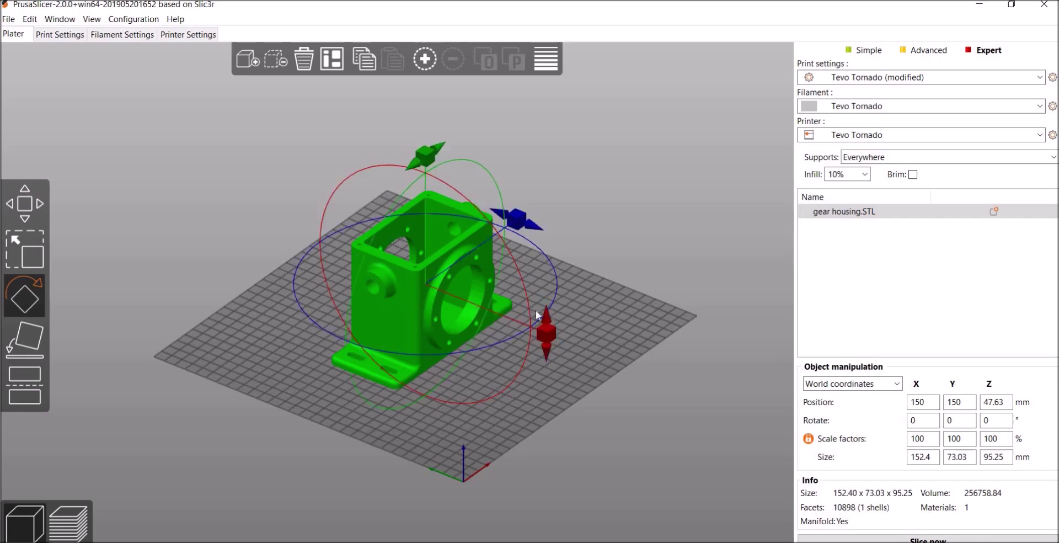
pyautogui.click(670, 208)
pyautogui.click(389, 297)
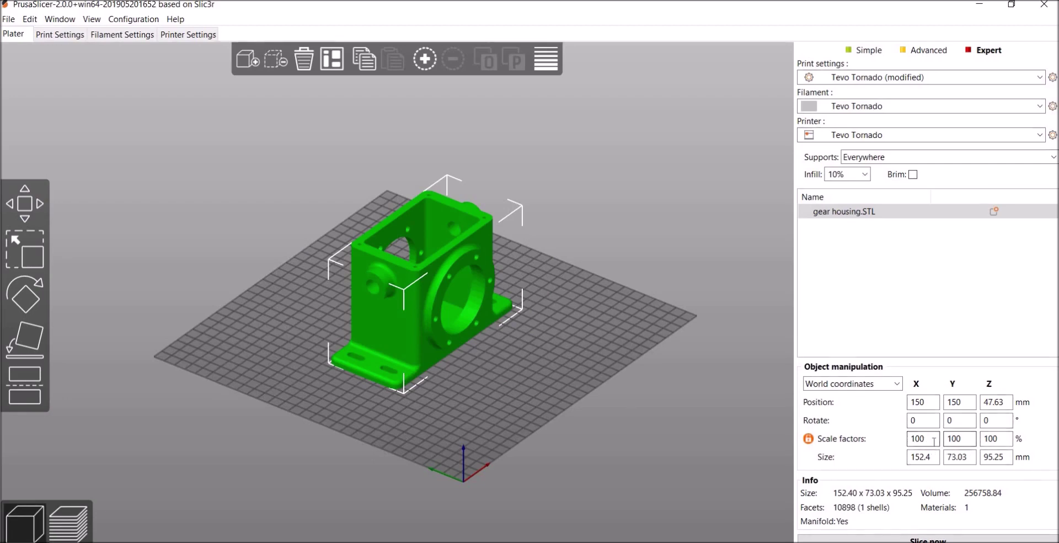
pyautogui.click(224, 204)
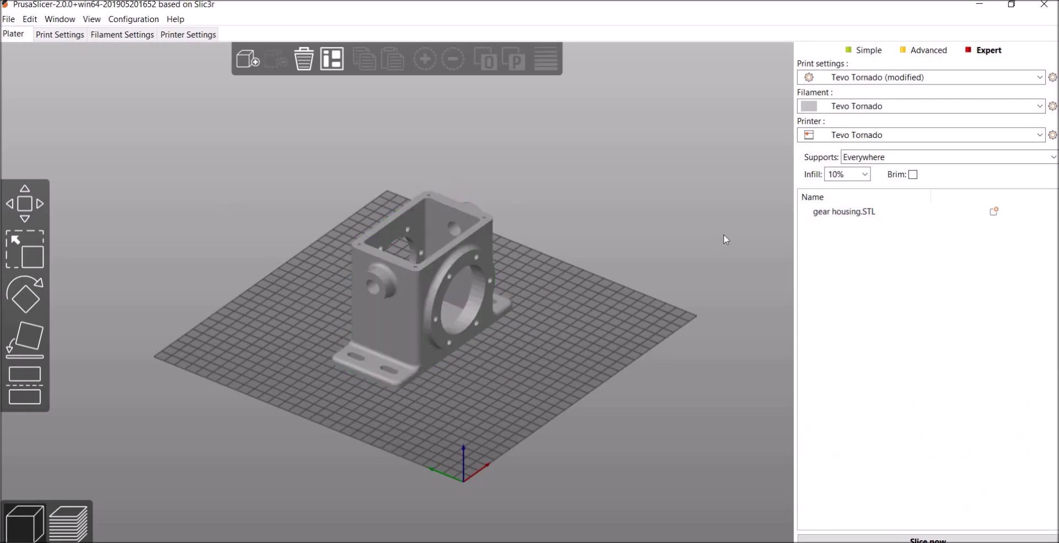
pyautogui.click(461, 281)
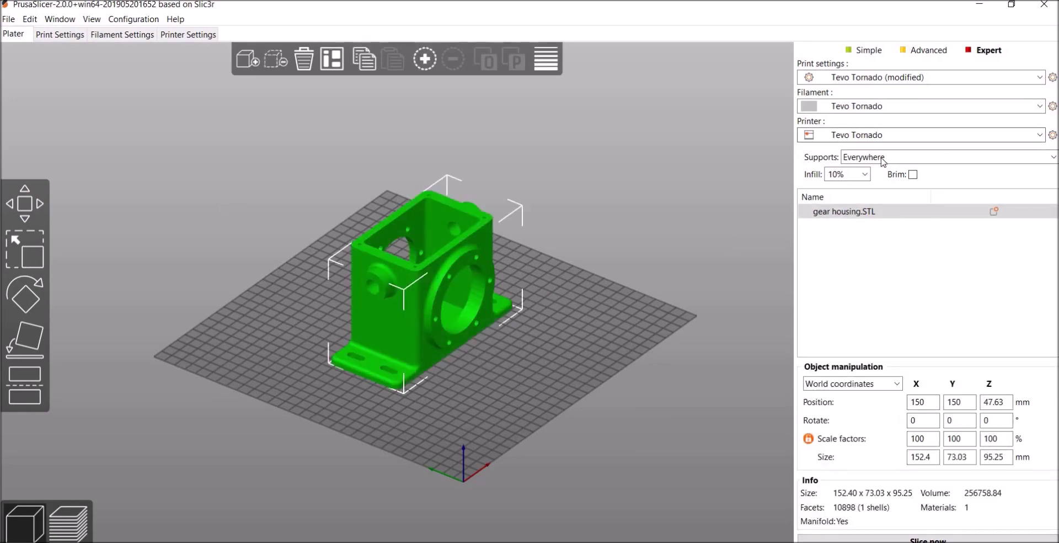
pyautogui.click(65, 517)
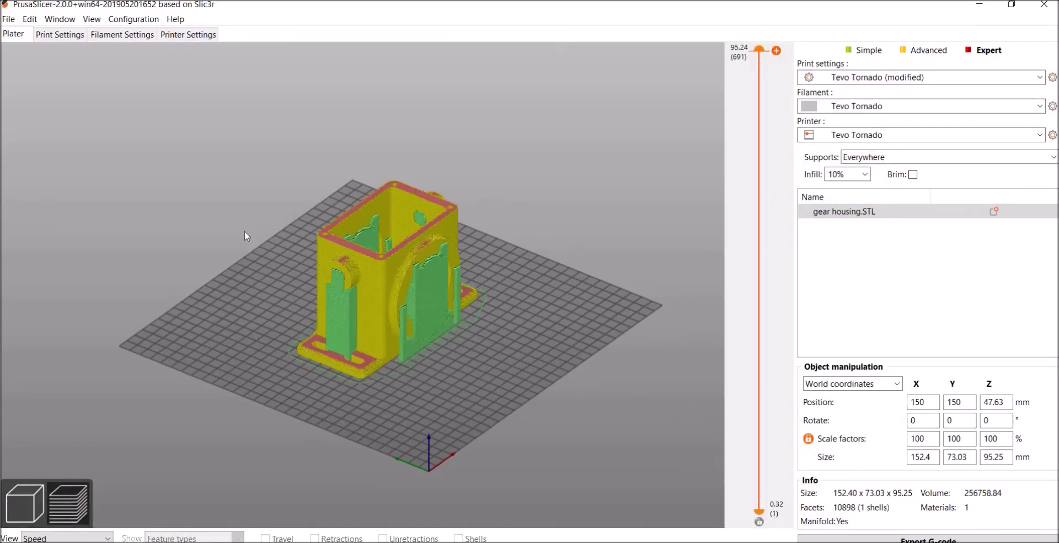
# Step: Recolour the sliced preview by feature type, then by print speed
pyautogui.moveTo(335, 315); pyautogui.dragTo(400, 293)
pyautogui.press('0')
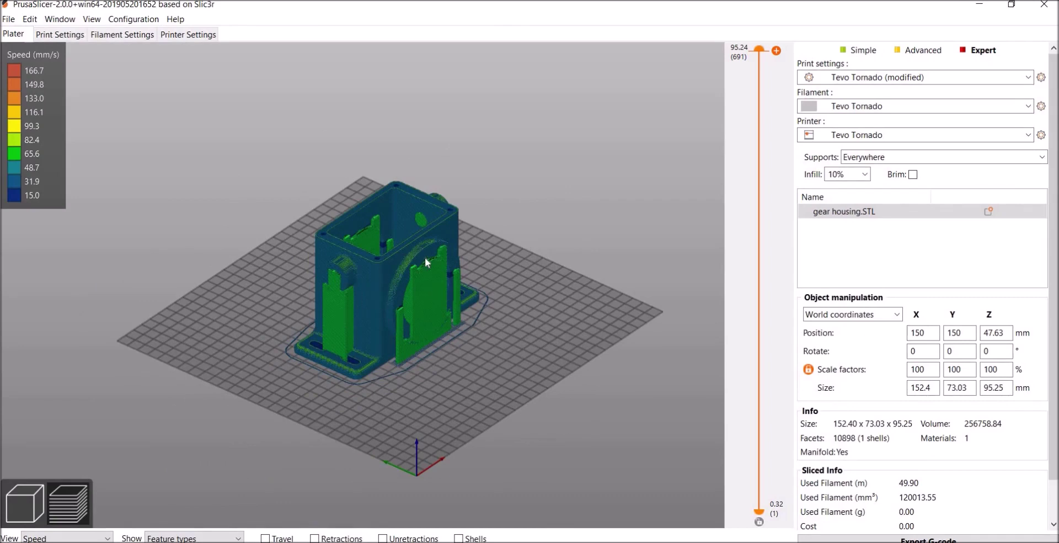
pyautogui.scroll(3, 381, 262)
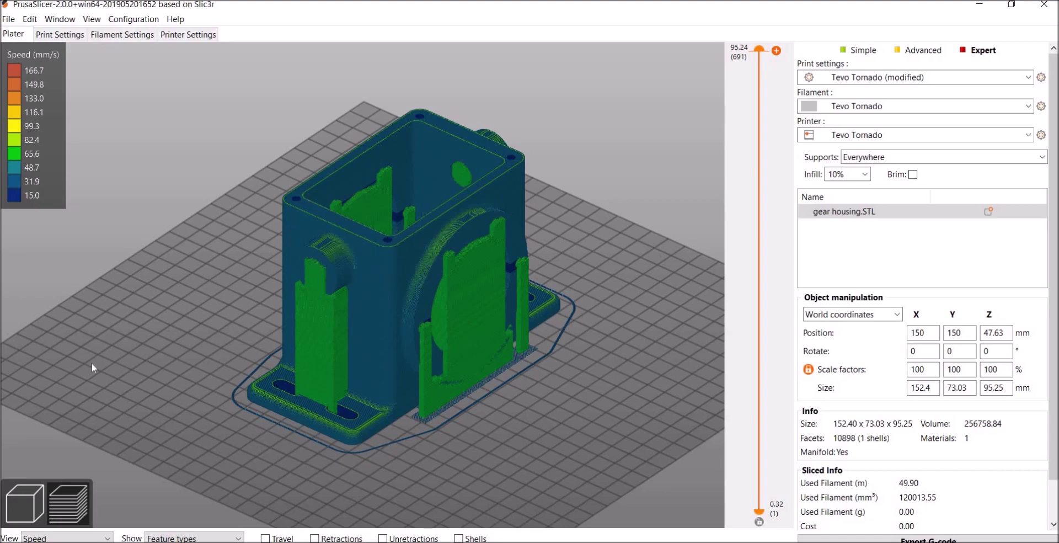
pyautogui.click(108, 538)
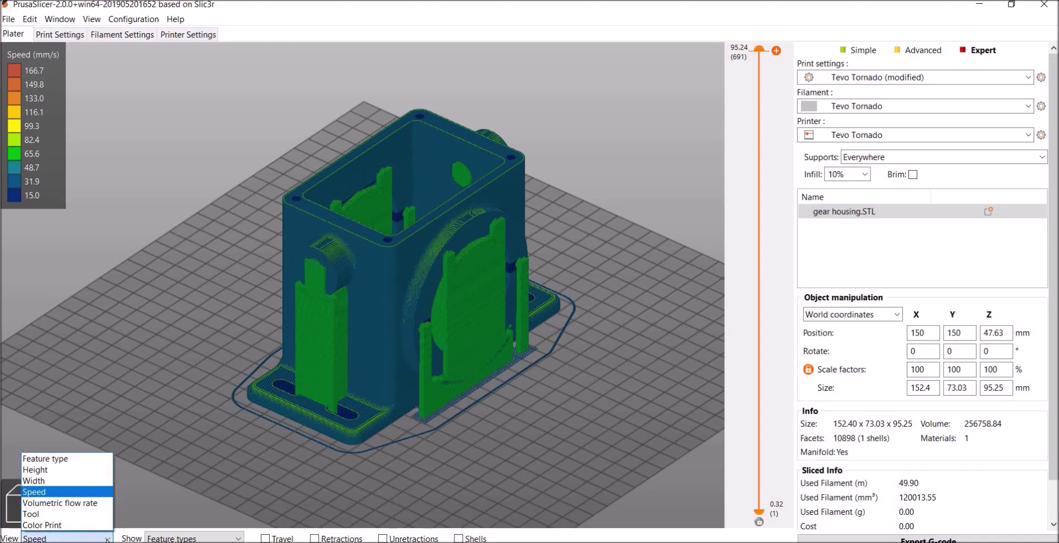
pyautogui.click(75, 459)
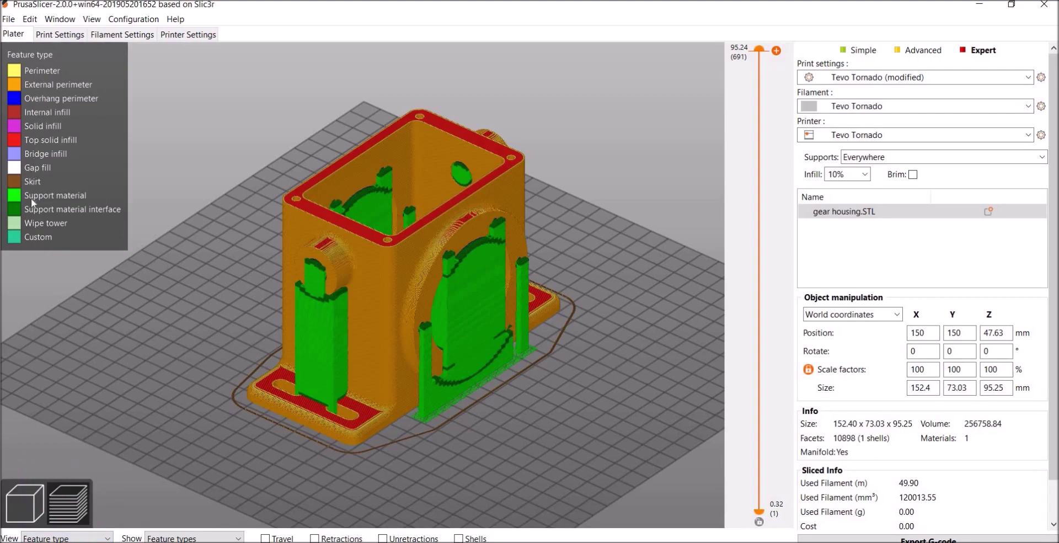
pyautogui.click(108, 538)
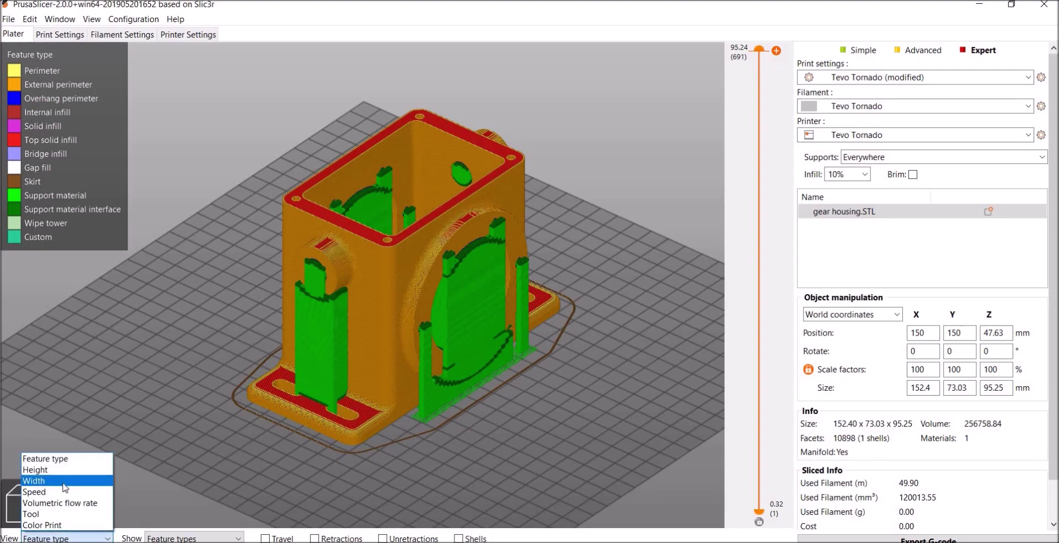
pyautogui.click(87, 490)
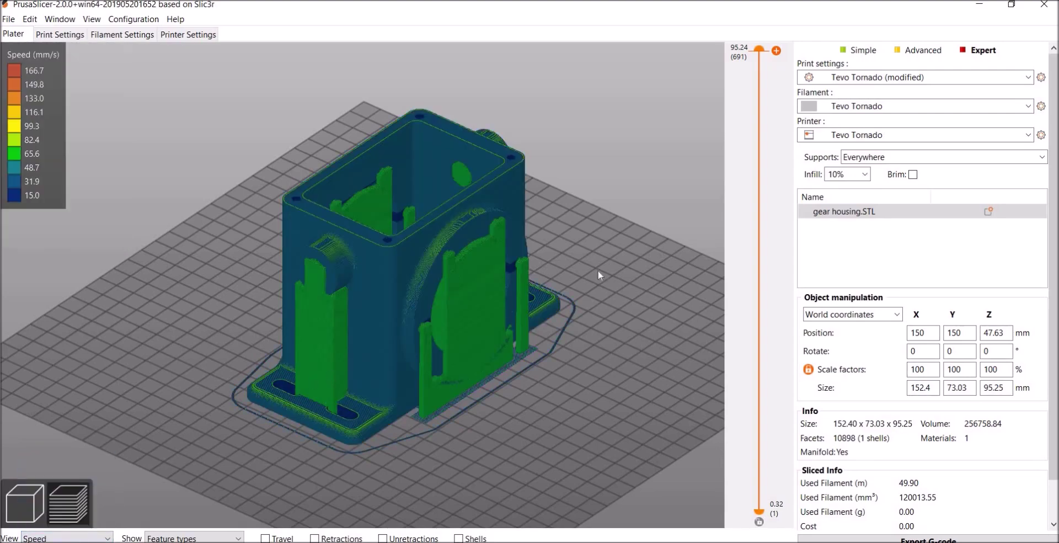
# Step: Cut the layer preview down to 63.00 mm and inspect it from above
pyautogui.moveTo(760, 51); pyautogui.dragTo(759, 142)
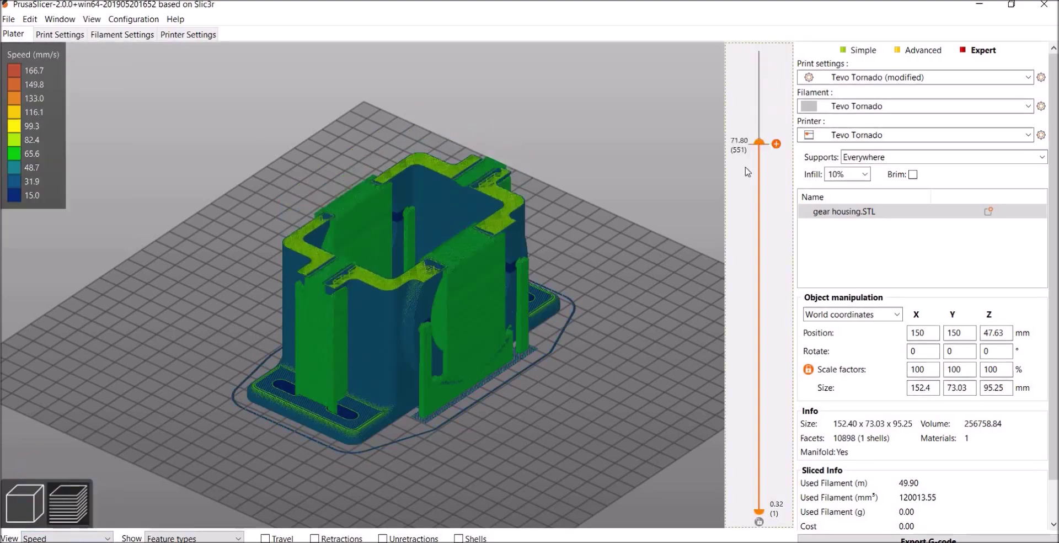
pyautogui.click(760, 193)
pyautogui.moveTo(349, 322); pyautogui.dragTo(465, 264)
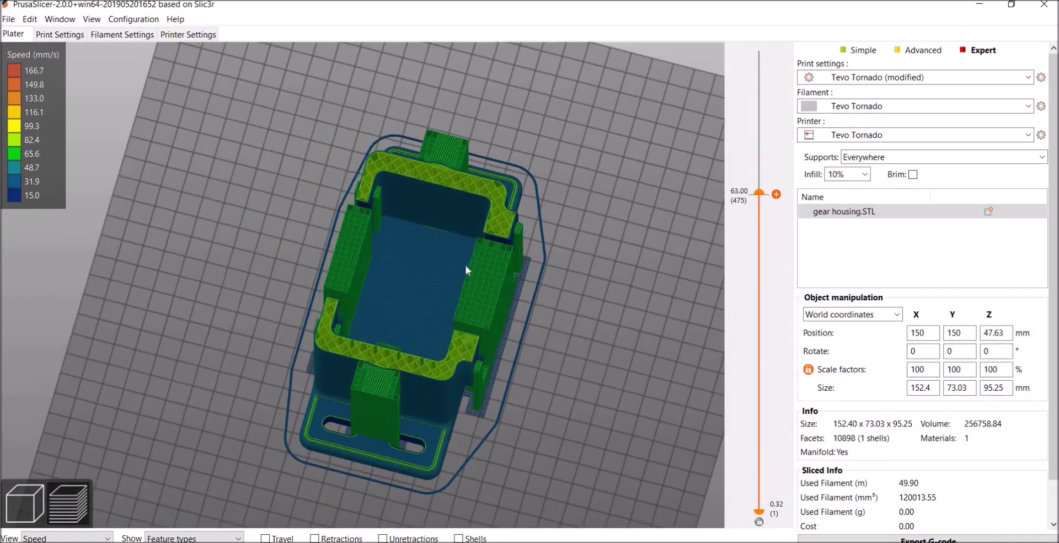
pyautogui.scroll(5, 464, 265)
pyautogui.scroll(-3, 453, 296)
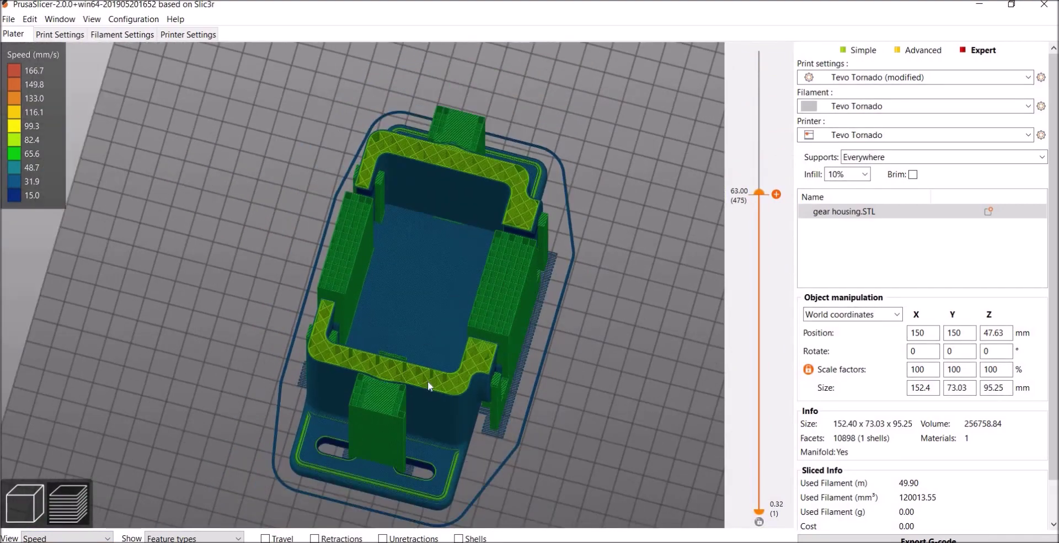
pyautogui.scroll(4, 494, 298)
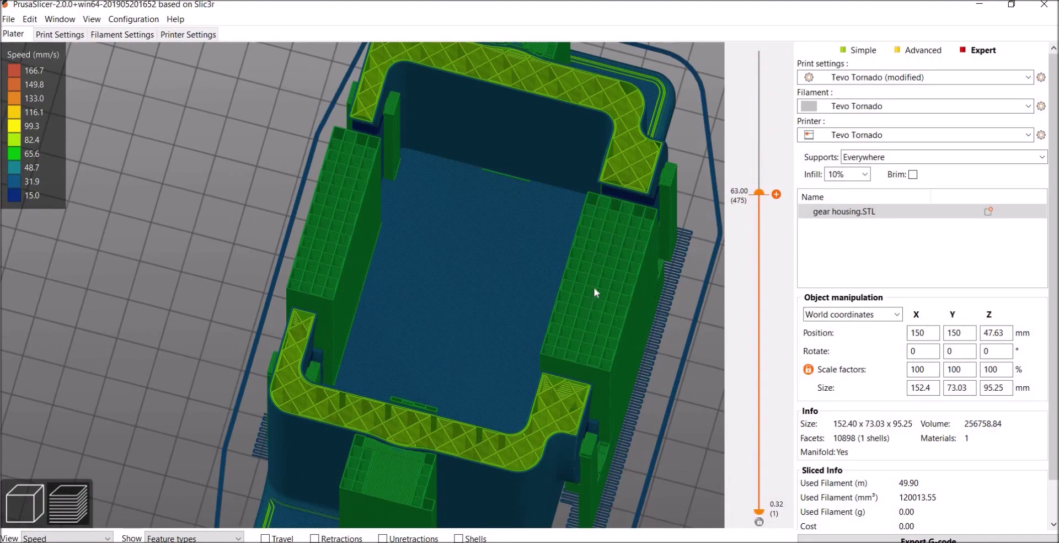
# Step: Review the Support material page of Print Settings, then return to the 3D plate
pyautogui.click(24, 502)
pyautogui.click(61, 33)
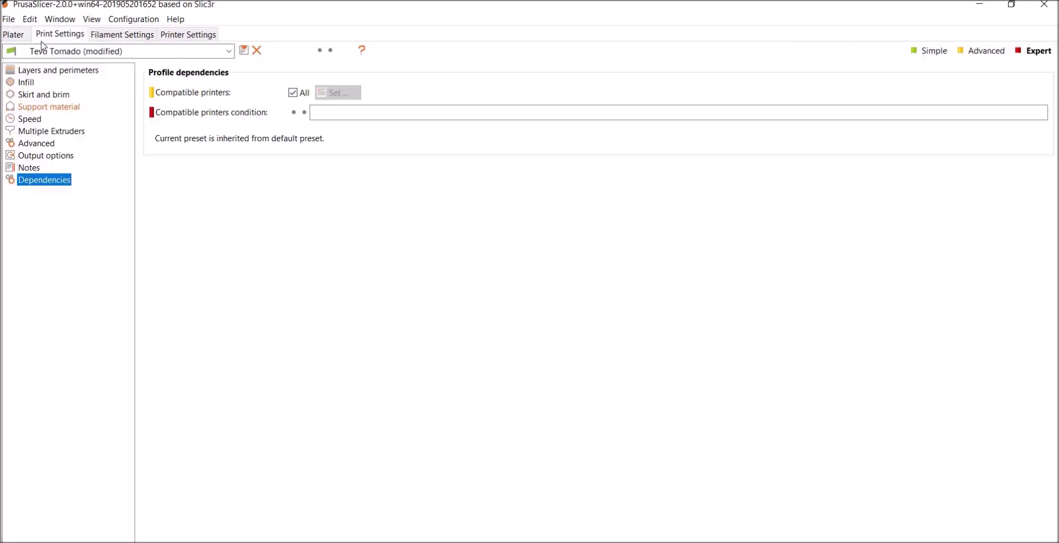
pyautogui.click(54, 107)
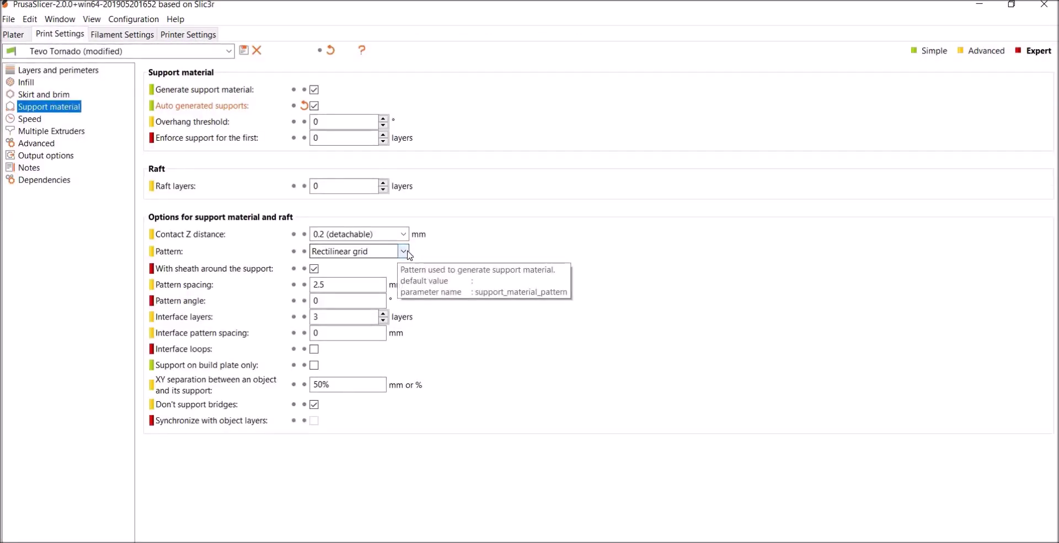
pyautogui.click(14, 34)
# Step: Drag the housing across the bed while orbiting to view it from several sides
pyautogui.scroll(-5, 431, 398)
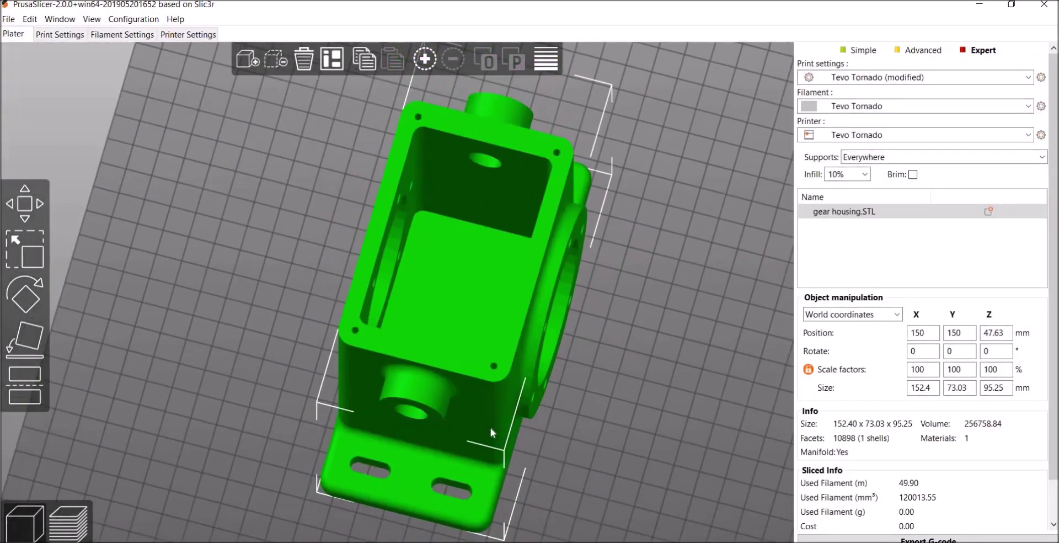
pyautogui.moveTo(491, 426); pyautogui.dragTo(422, 185)
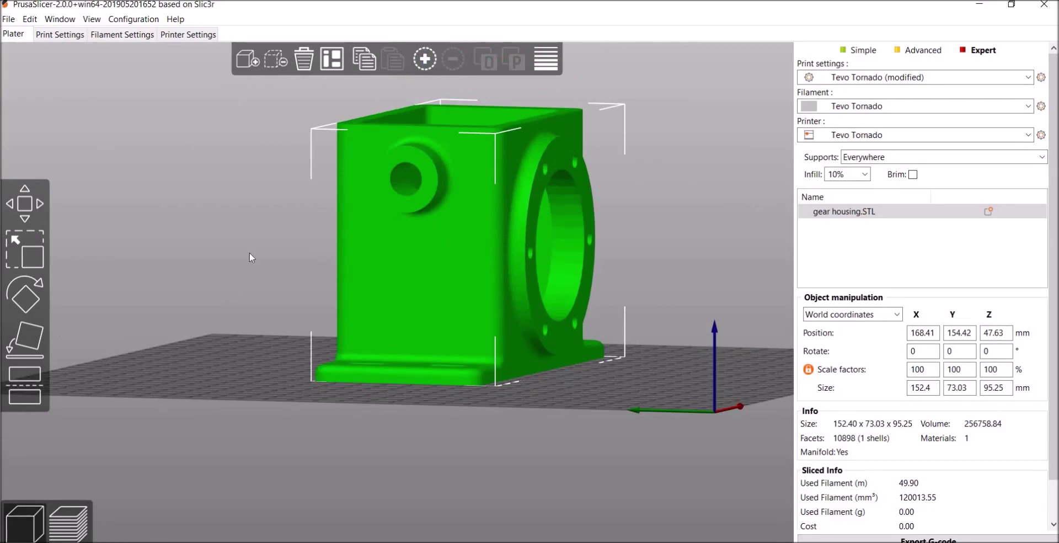
pyautogui.moveTo(269, 254); pyautogui.dragTo(510, 173)
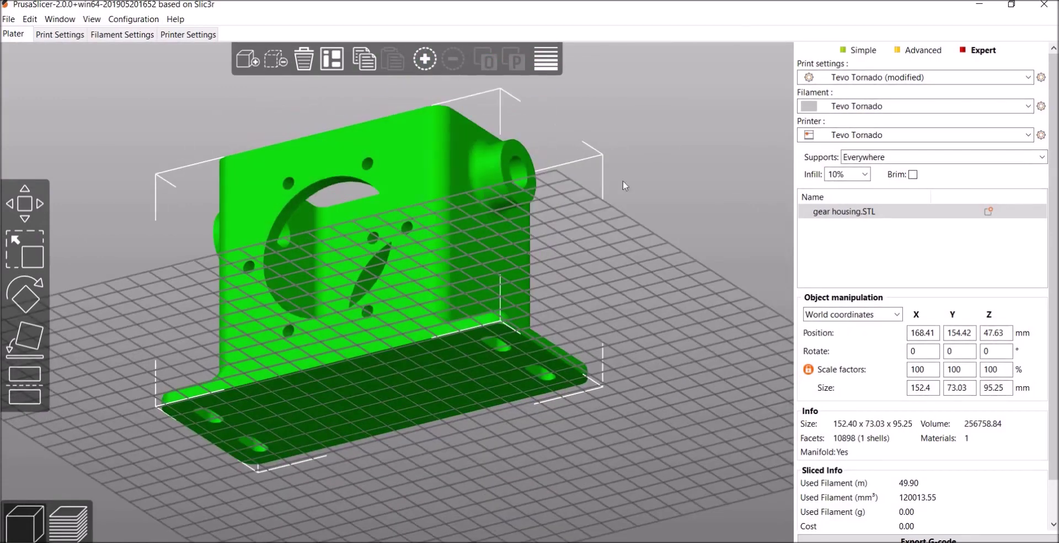
pyautogui.moveTo(646, 177); pyautogui.dragTo(631, 183)
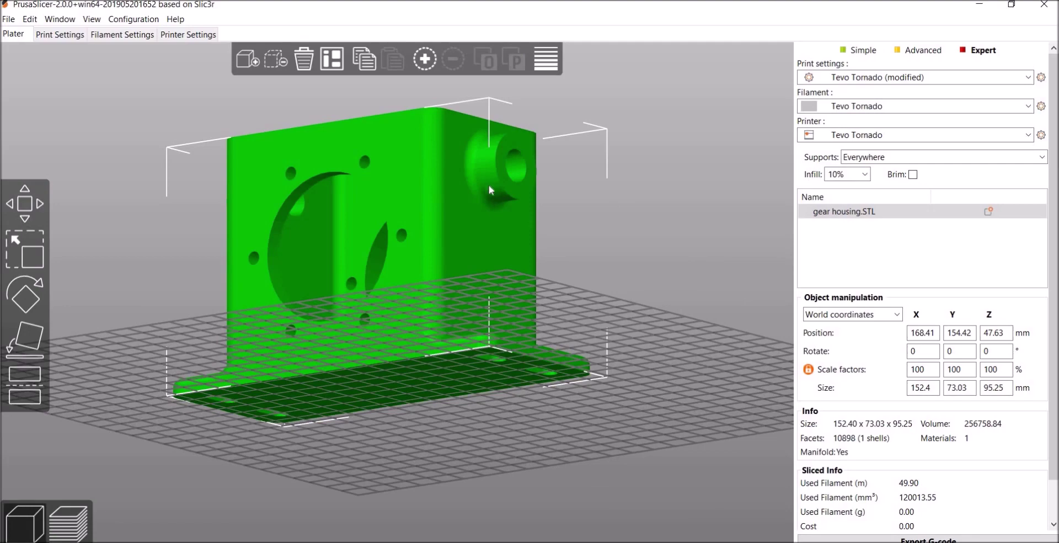
pyautogui.moveTo(626, 206); pyautogui.dragTo(357, 250)
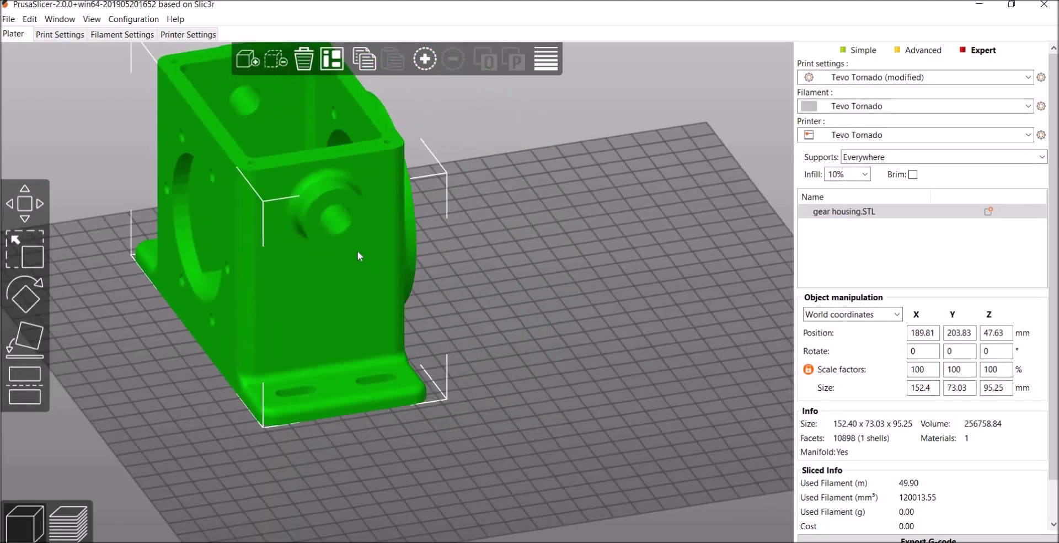
# Step: Arrange the housing back to the bed centre at X 150, Y 150 and reselect it
pyautogui.press('a')
pyautogui.scroll(-5, 507, 278)
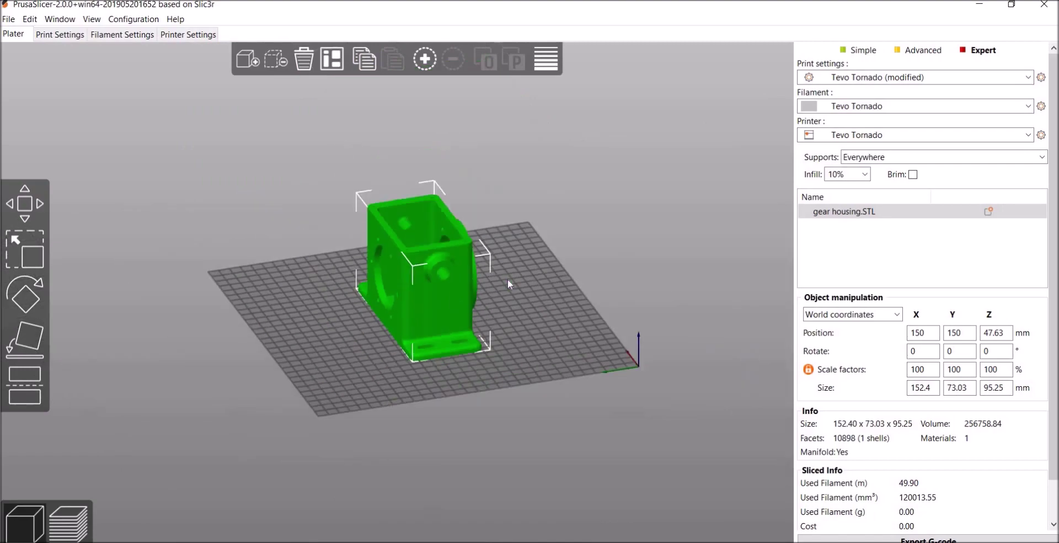
pyautogui.click(623, 224)
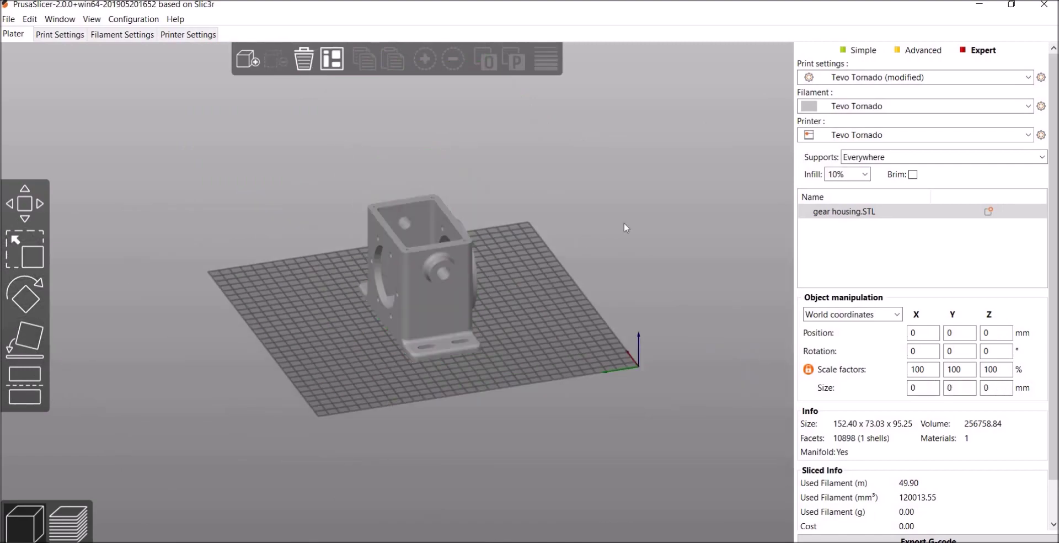
pyautogui.click(434, 298)
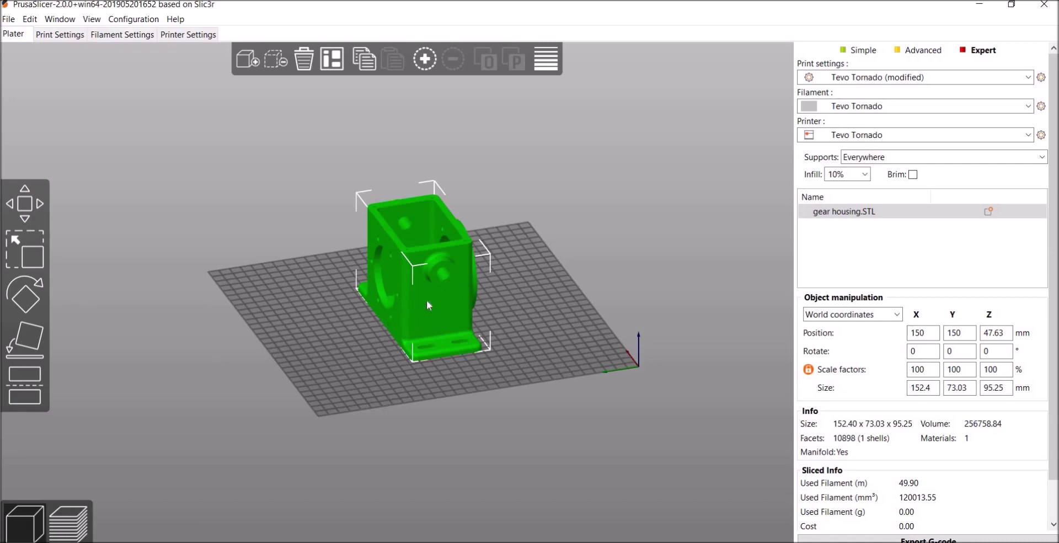
pyautogui.rightClick(428, 303)
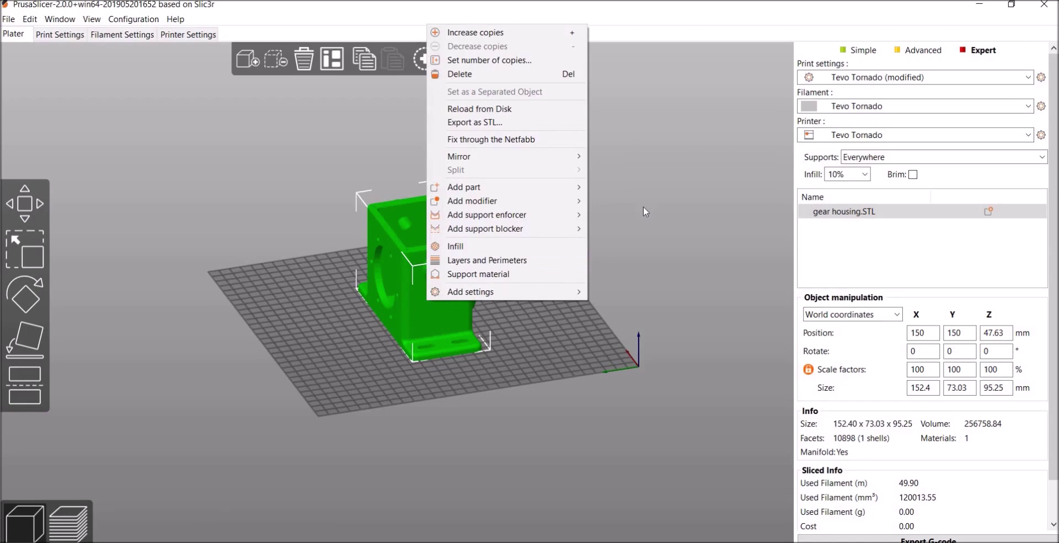
# Step: Show the housing's Add support blocker submenu with Load, Box, Cylinder, Sphere and Slab
pyautogui.moveTo(480, 235)
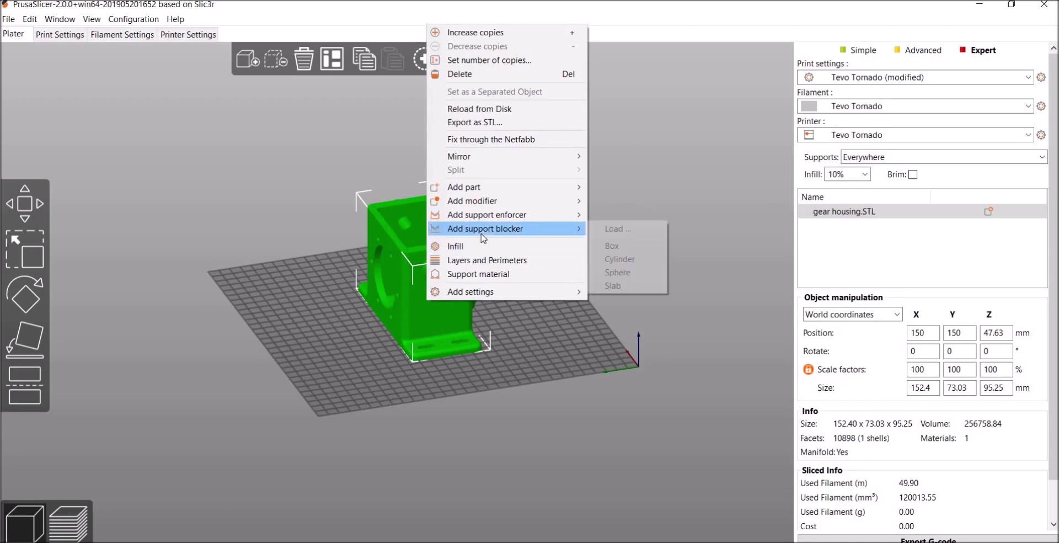
pyautogui.moveTo(472, 194)
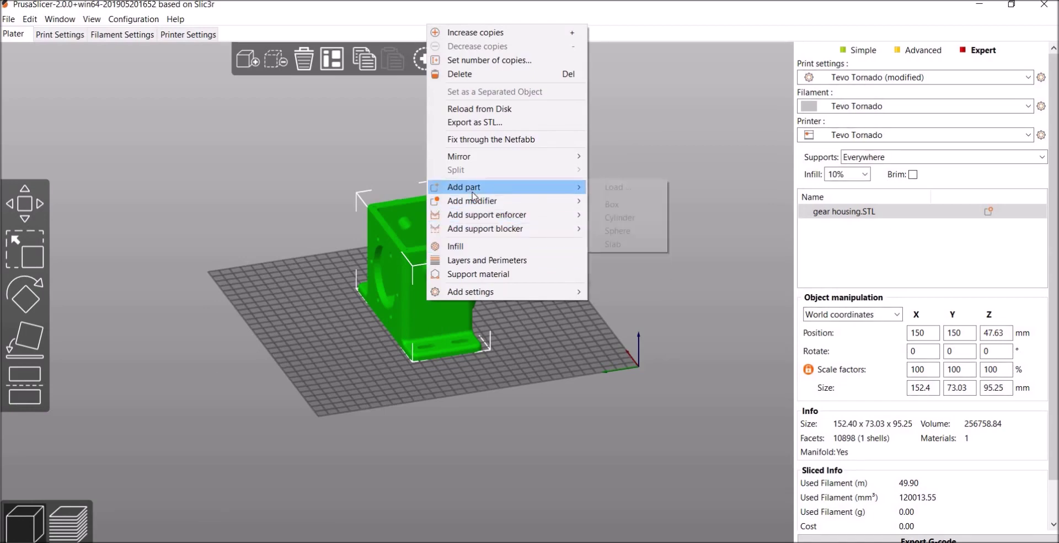
pyautogui.click(881, 82)
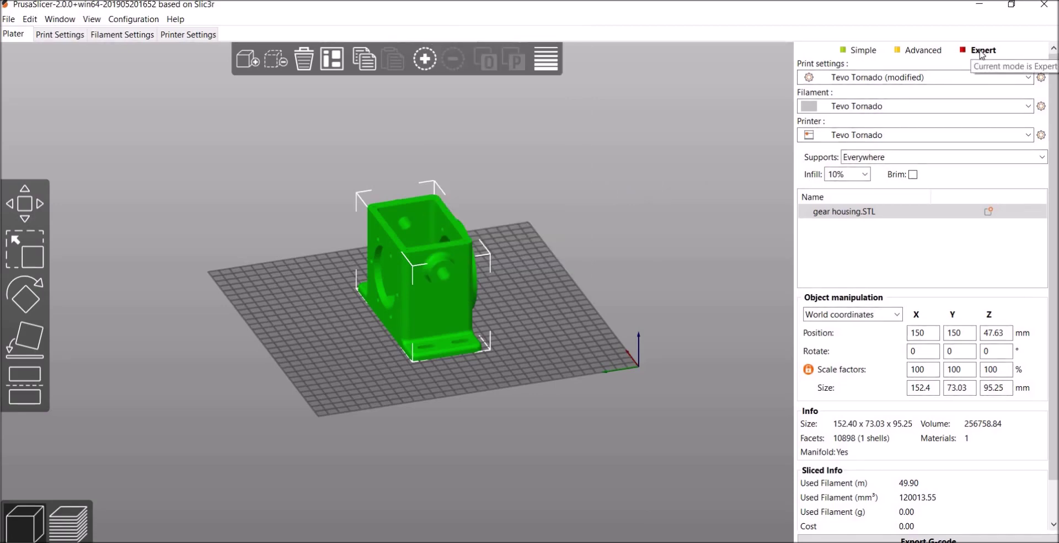
pyautogui.rightClick(432, 302)
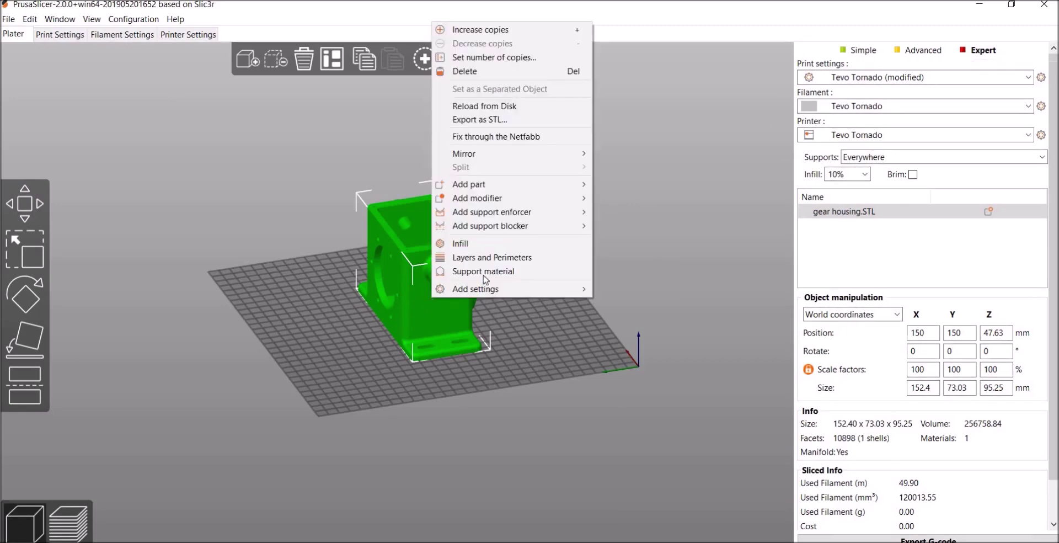
pyautogui.moveTo(490, 227)
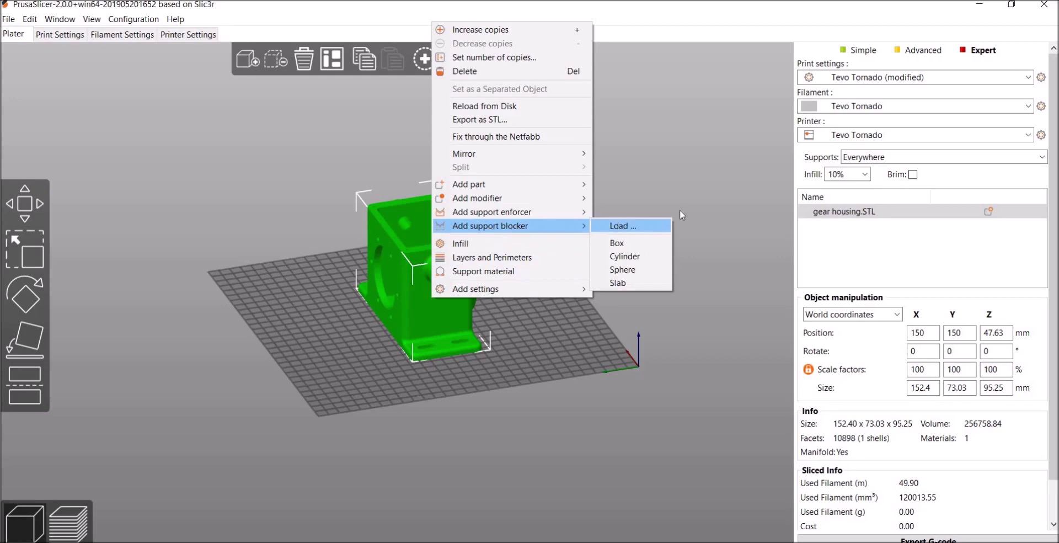
# Step: Add a Box support blocker, scale it to 98.24 mm tall, and set it against the side boss
pyautogui.click(636, 248)
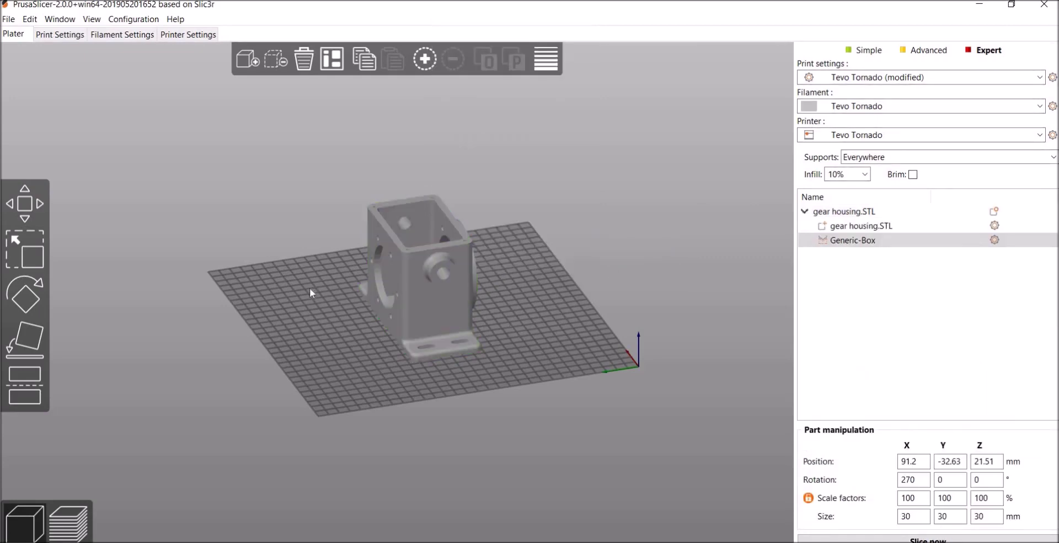
pyautogui.moveTo(310, 287); pyautogui.dragTo(450, 301)
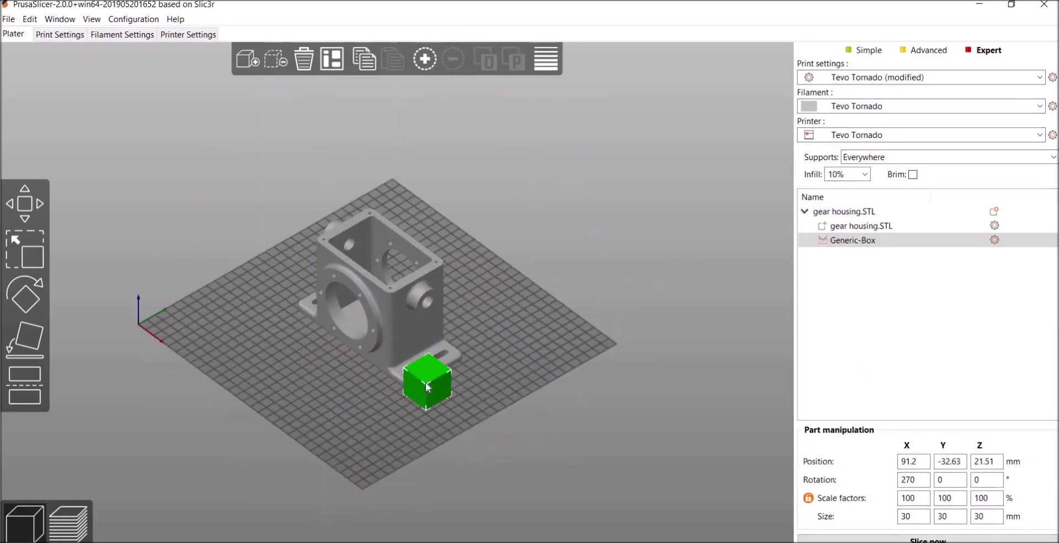
pyautogui.moveTo(427, 386); pyautogui.dragTo(427, 359)
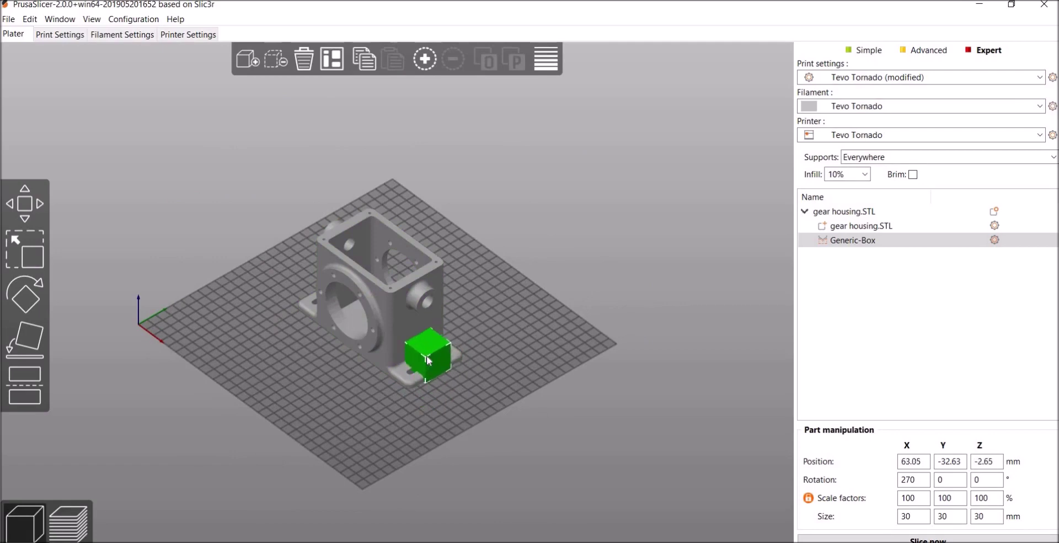
pyautogui.click(24, 249)
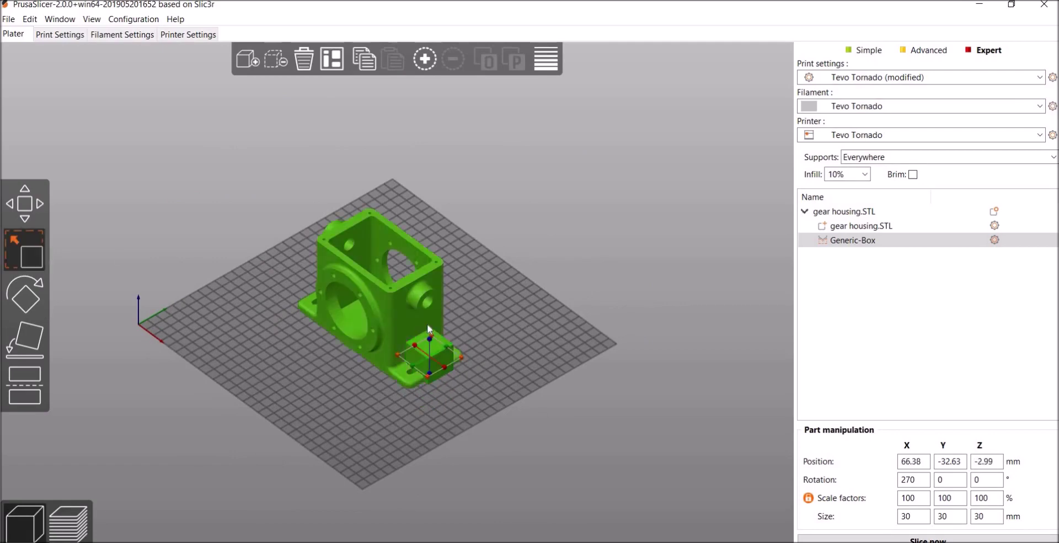
pyautogui.moveTo(430, 339); pyautogui.dragTo(427, 271)
pyautogui.click(24, 204)
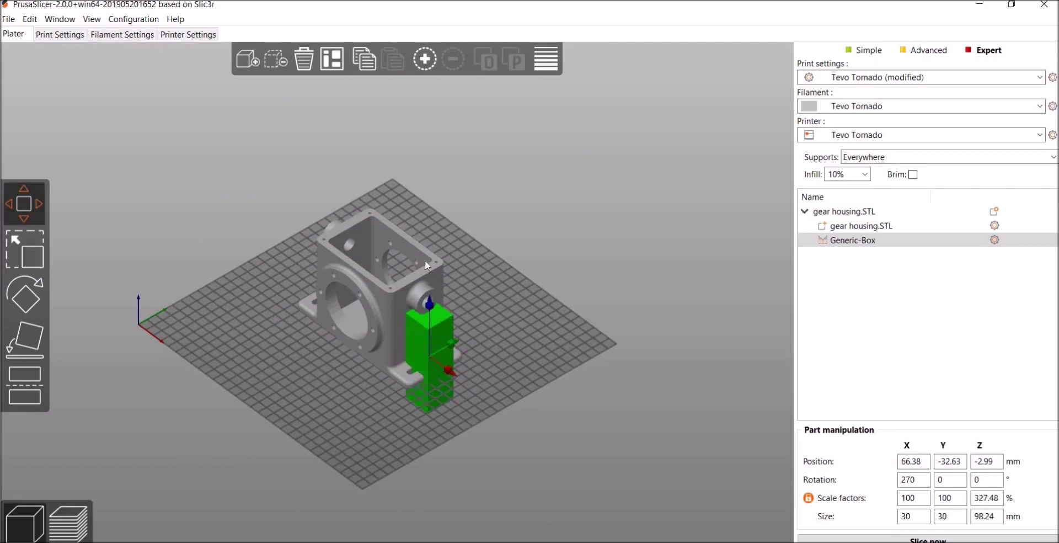
pyautogui.moveTo(429, 306); pyautogui.dragTo(424, 260)
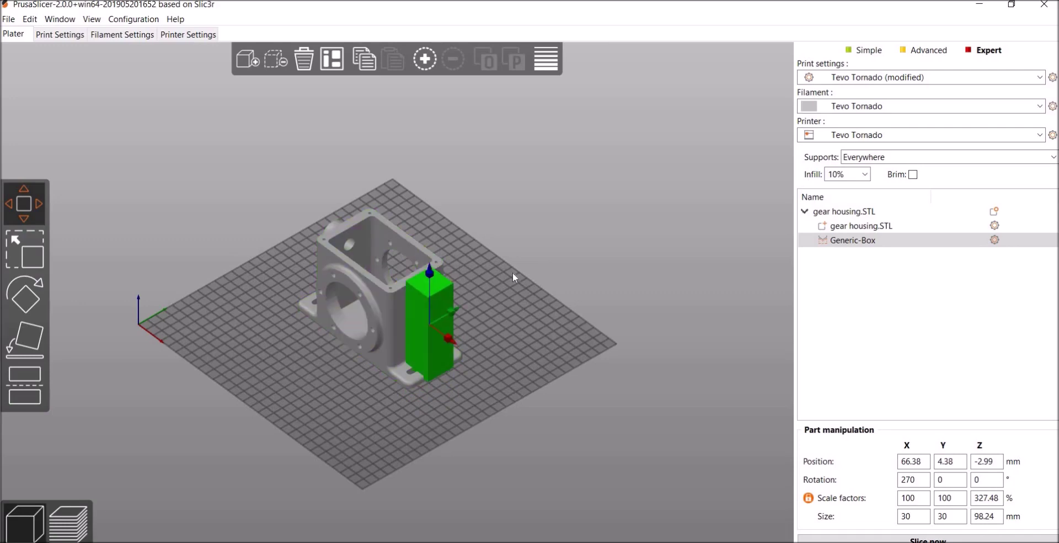
pyautogui.click(59, 533)
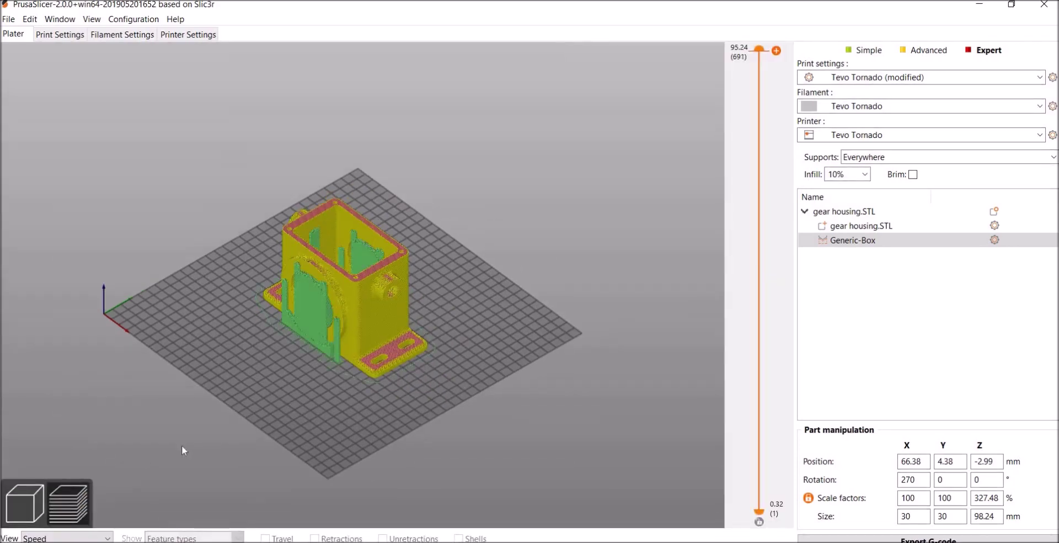
# Step: Zoom and orbit the sliced preview to inspect the supports around the housing
pyautogui.scroll(5, 385, 345)
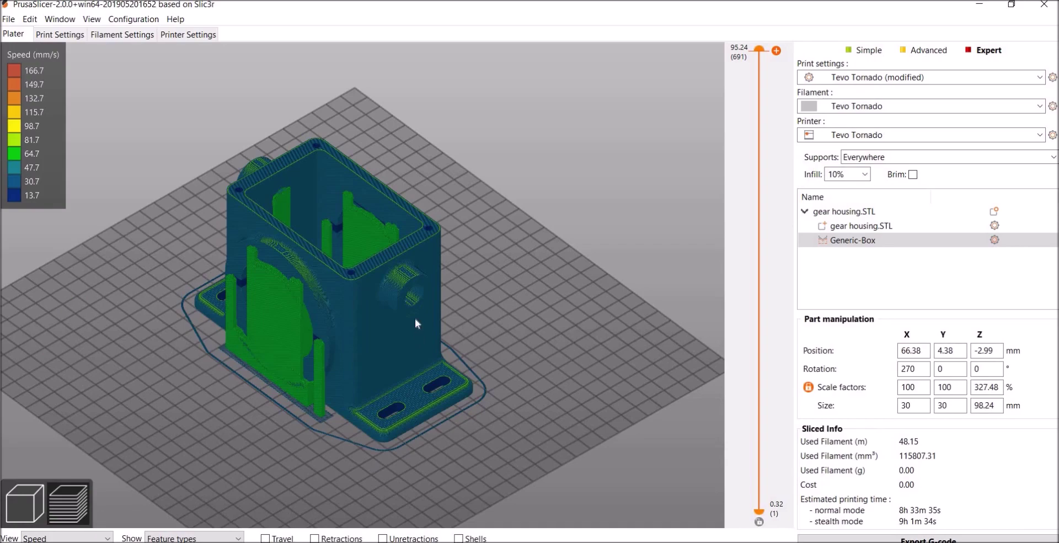
pyautogui.moveTo(452, 376); pyautogui.dragTo(385, 367)
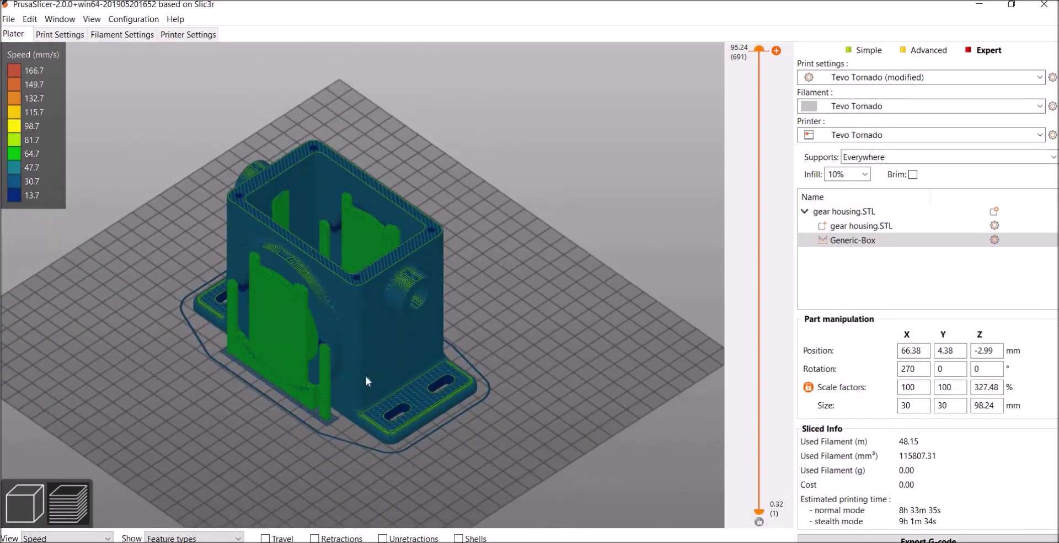
pyautogui.moveTo(184, 372); pyautogui.dragTo(422, 398)
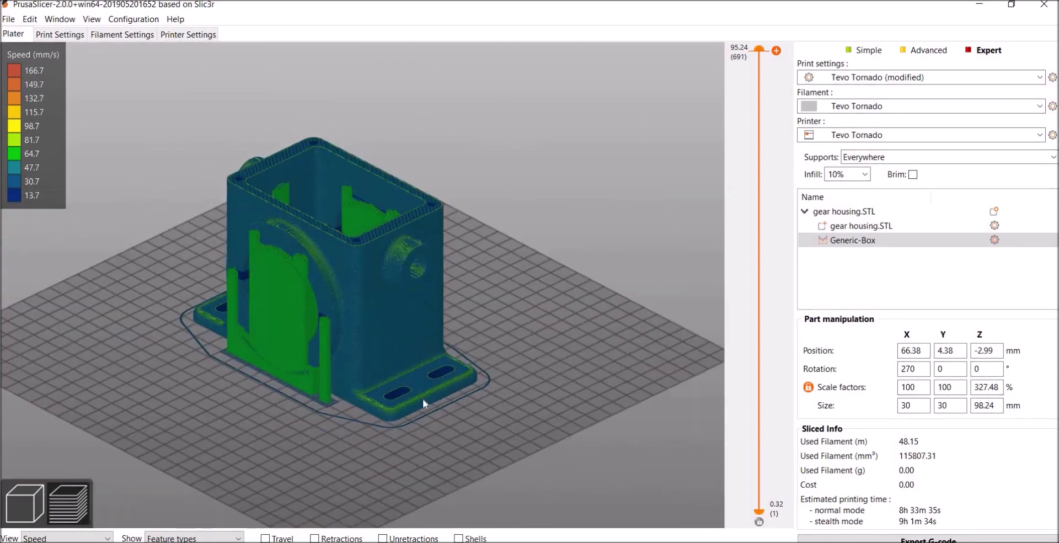
# Step: Delete the Generic-Box blocker and set Supports to For support enforcers only
pyautogui.click(25, 501)
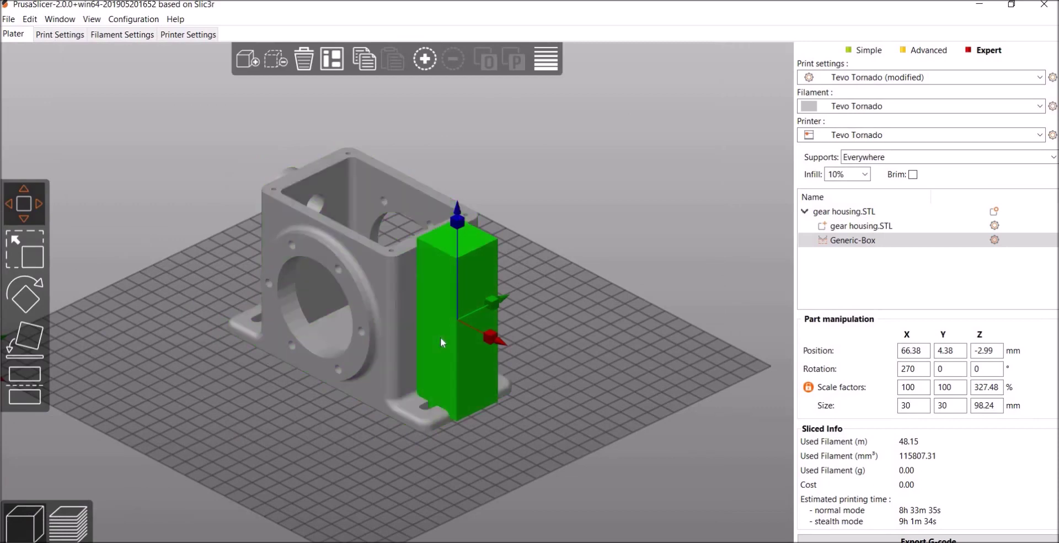
pyautogui.press('Delete')
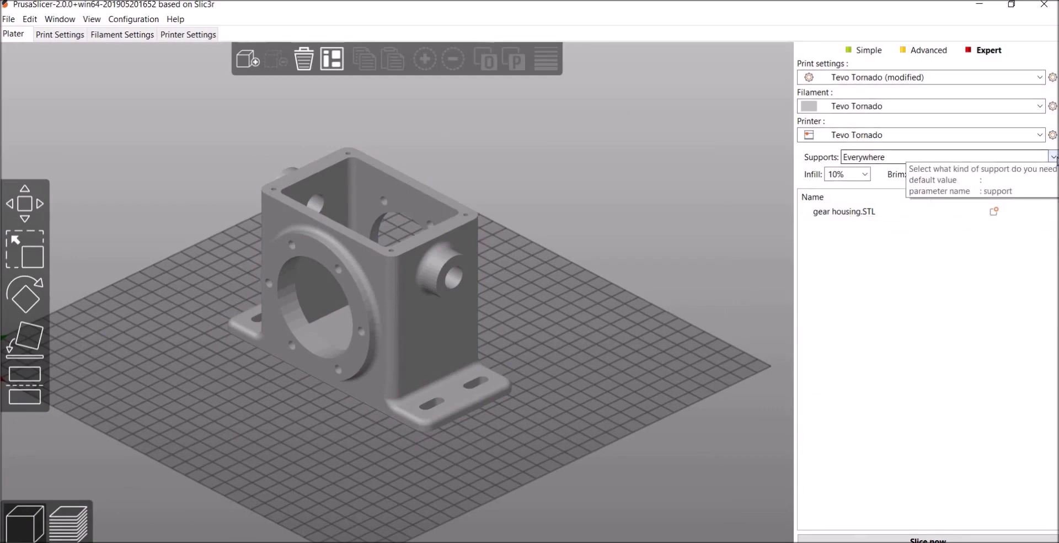
pyautogui.click(1053, 157)
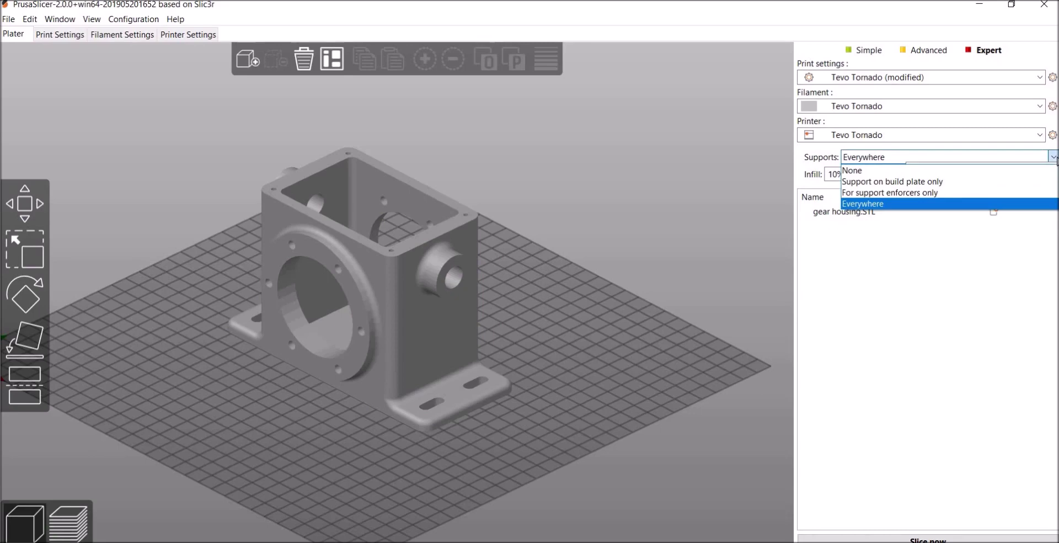
pyautogui.click(903, 193)
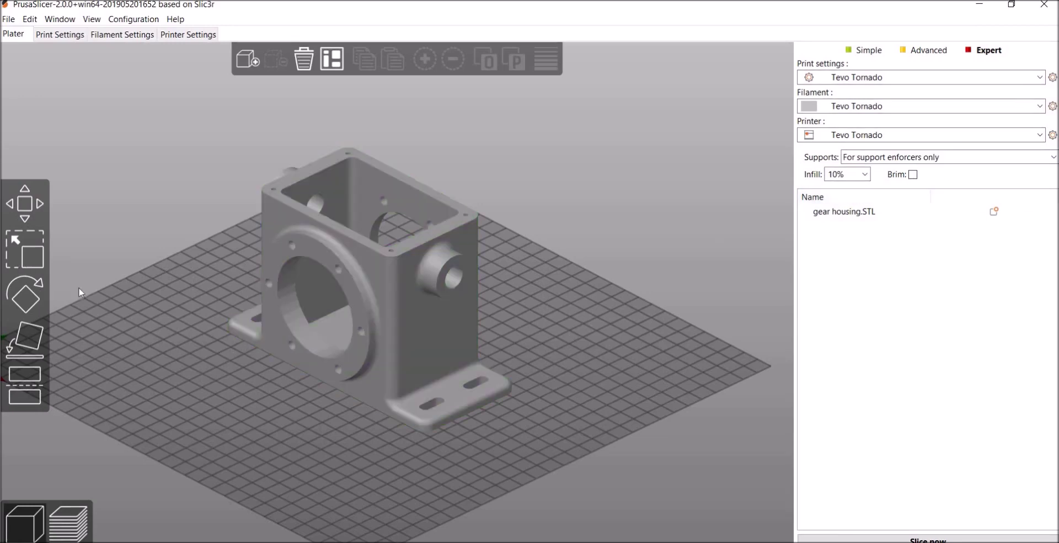
# Step: Add a Box support enforcer to the housing and shrink it to a small flat block
pyautogui.click(398, 341)
pyautogui.rightClick(399, 342)
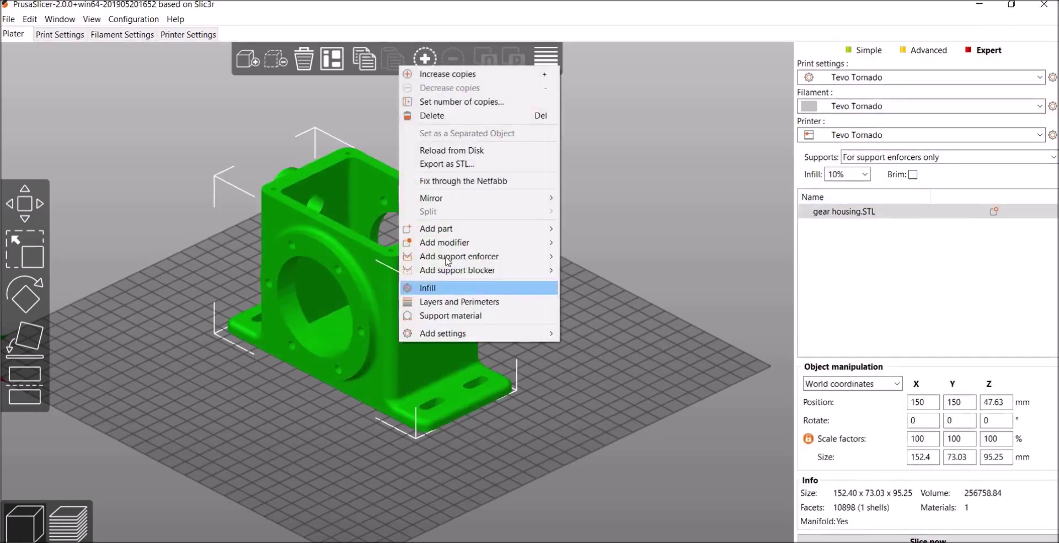
pyautogui.moveTo(448, 261)
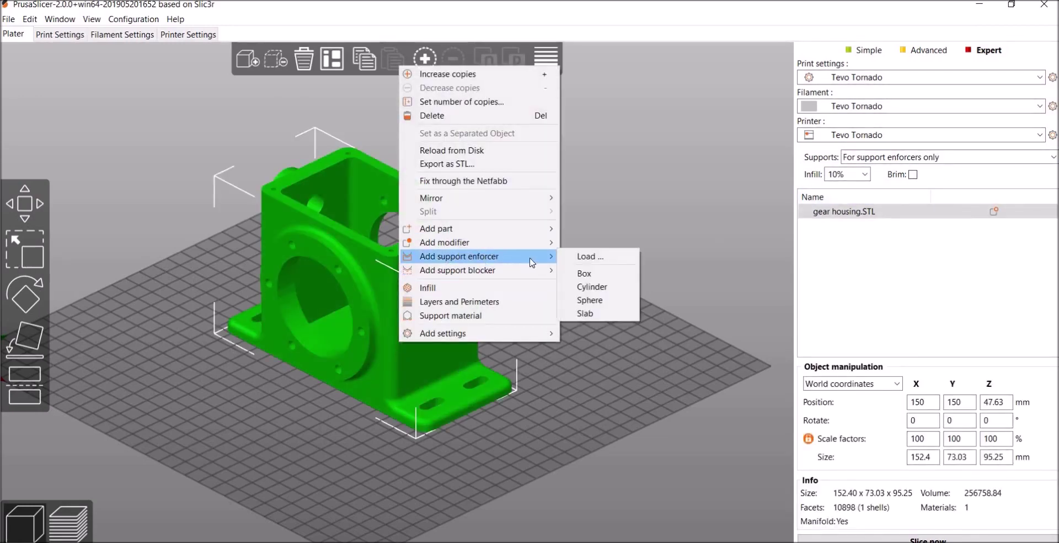
pyautogui.click(584, 274)
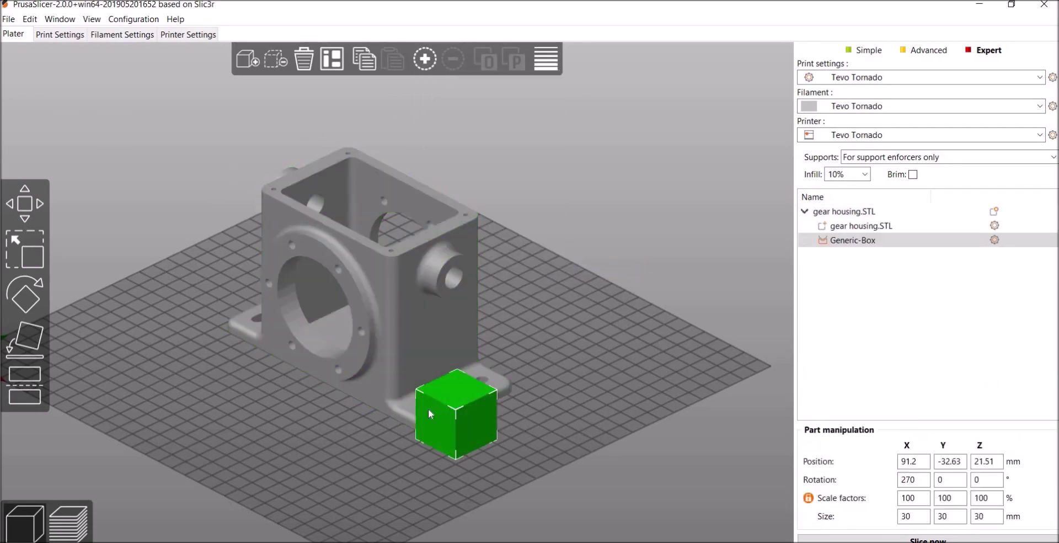
pyautogui.moveTo(431, 414); pyautogui.dragTo(335, 437)
pyautogui.press('m')
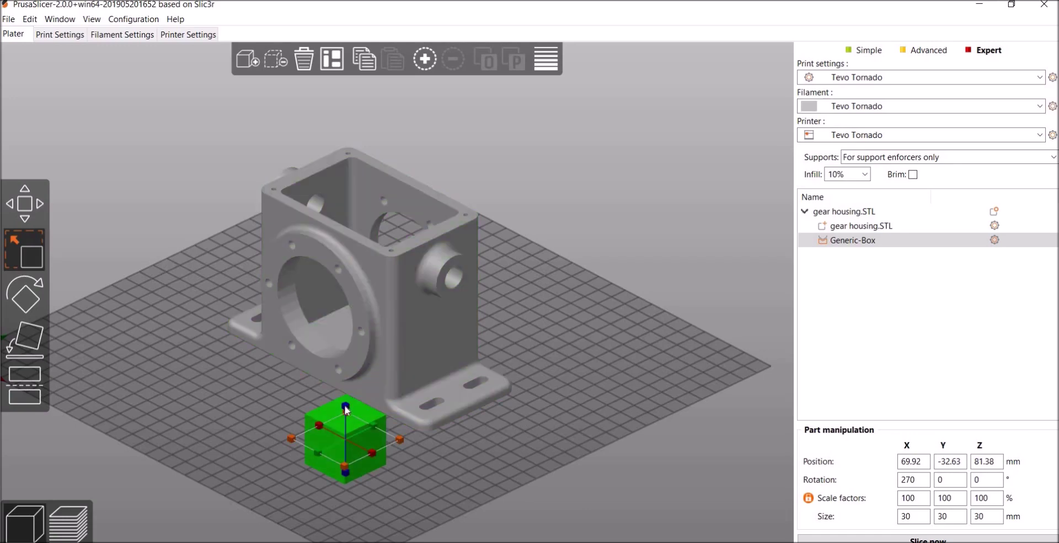
pyautogui.moveTo(345, 407); pyautogui.dragTo(221, 392)
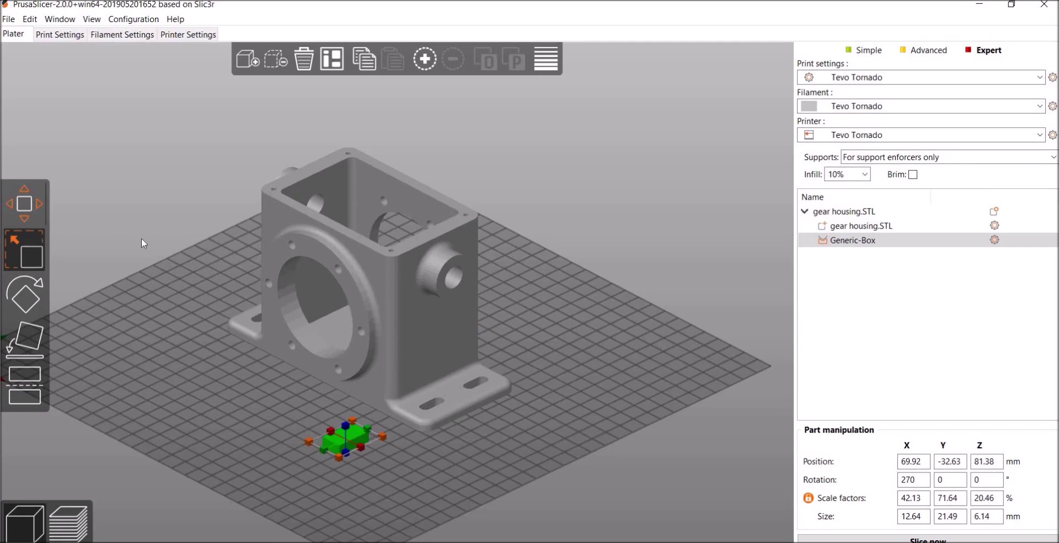
# Step: Move the 12.64 × 21.49 × 6.14 mm enforcer up just beneath the round side boss
pyautogui.press('m')
pyautogui.moveTo(338, 447); pyautogui.dragTo(445, 381)
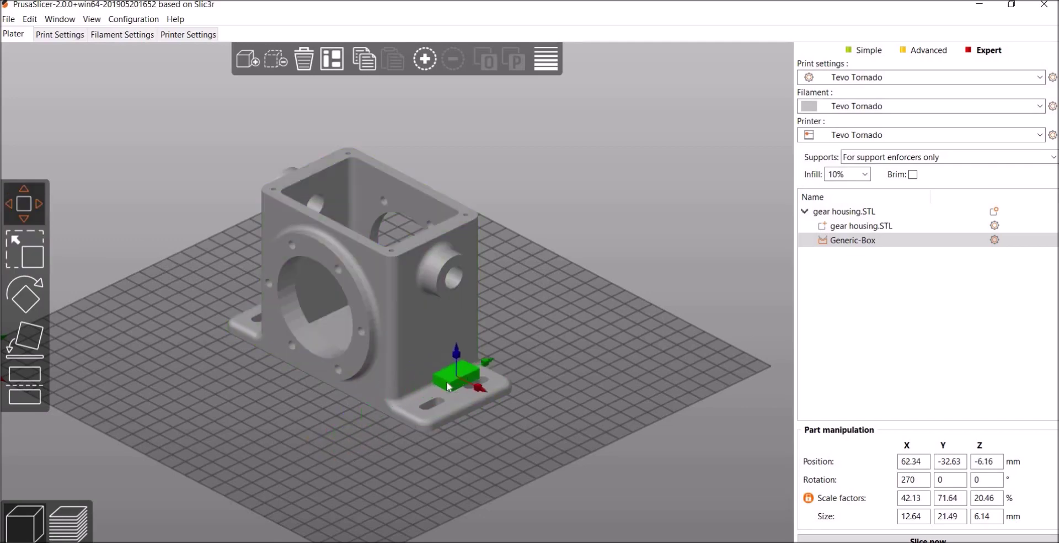
pyautogui.moveTo(447, 315); pyautogui.dragTo(454, 249)
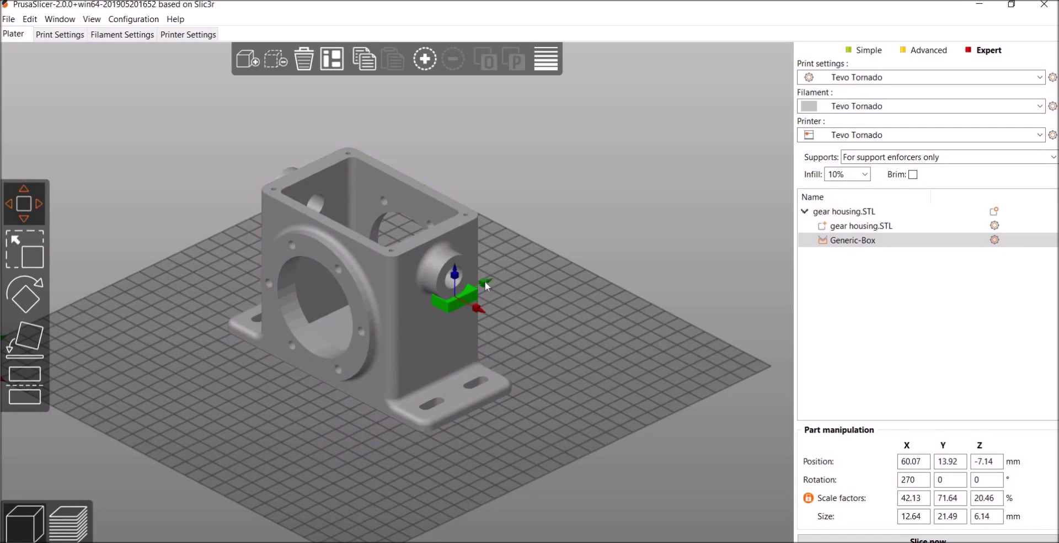
pyautogui.moveTo(485, 280); pyautogui.dragTo(466, 316)
pyautogui.click(324, 432)
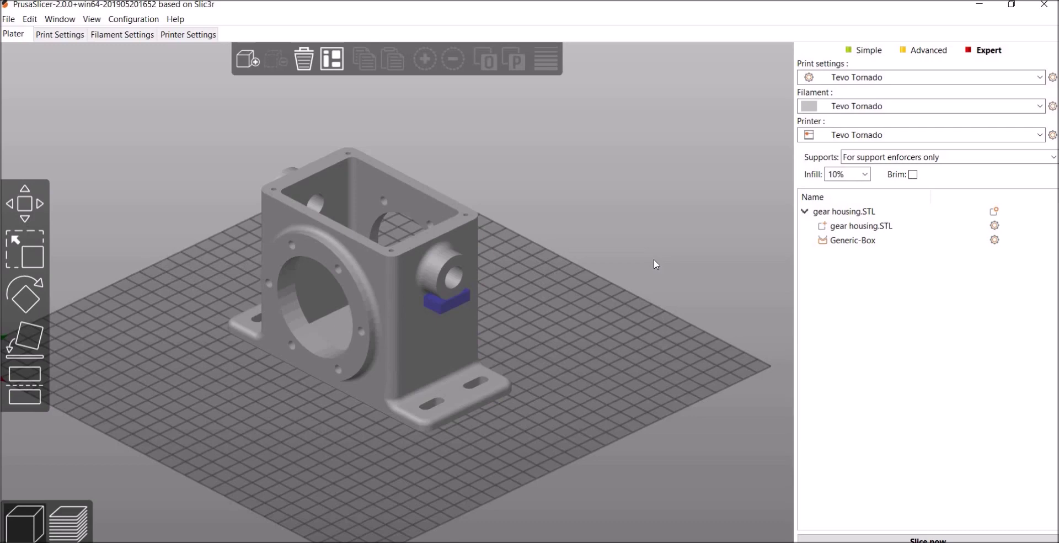
pyautogui.click(68, 521)
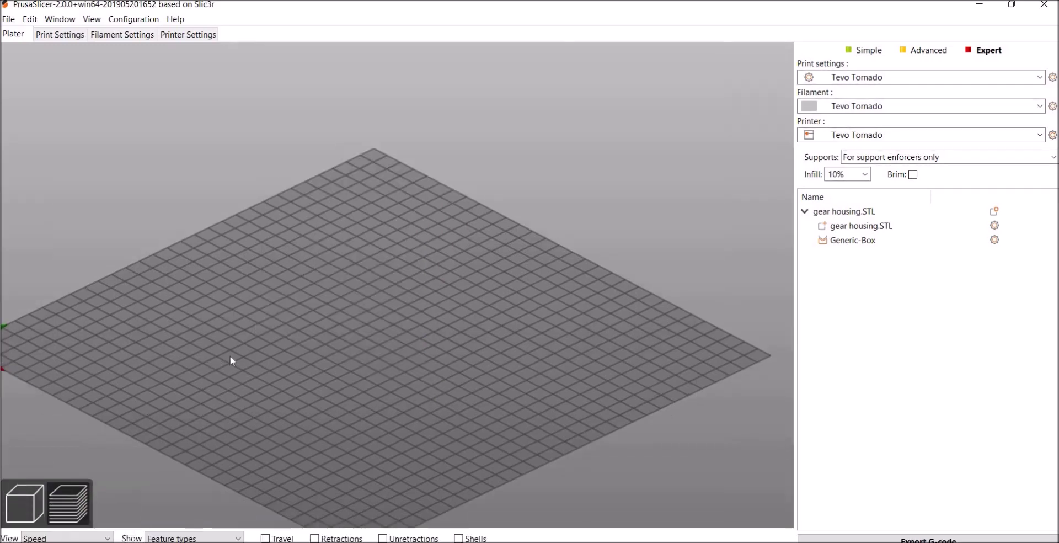
# Step: Cut the layer preview down to 59.12 mm and look down onto the cut layer
pyautogui.moveTo(434, 335); pyautogui.dragTo(488, 362)
pyautogui.scroll(3, 415, 347)
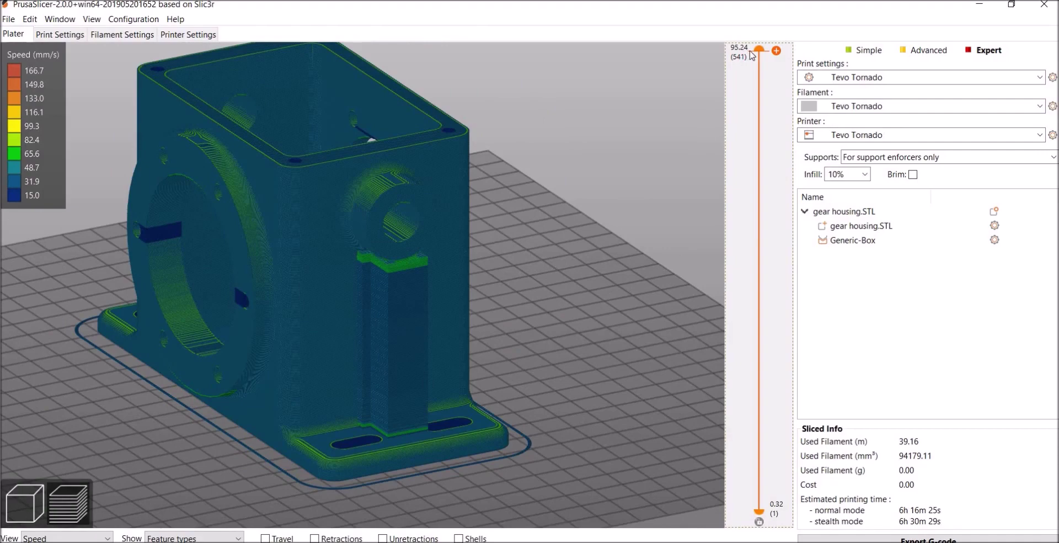
pyautogui.moveTo(760, 50); pyautogui.dragTo(761, 83)
pyautogui.moveTo(763, 134); pyautogui.dragTo(760, 180)
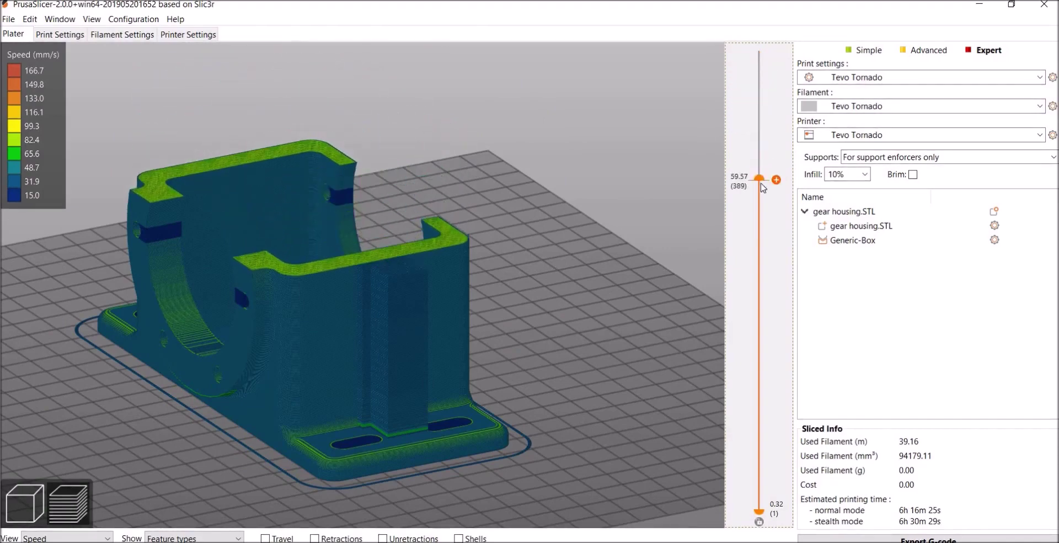
pyautogui.moveTo(566, 300); pyautogui.dragTo(607, 306)
pyautogui.scroll(3, 567, 316)
pyautogui.scroll(-3, 568, 316)
pyautogui.scroll(2, 607, 306)
# Step: Lower the preview to 20.40 mm and the base plate layers, then show all layers again
pyautogui.moveTo(758, 181); pyautogui.dragTo(759, 408)
pyautogui.moveTo(729, 441); pyautogui.dragTo(736, 493)
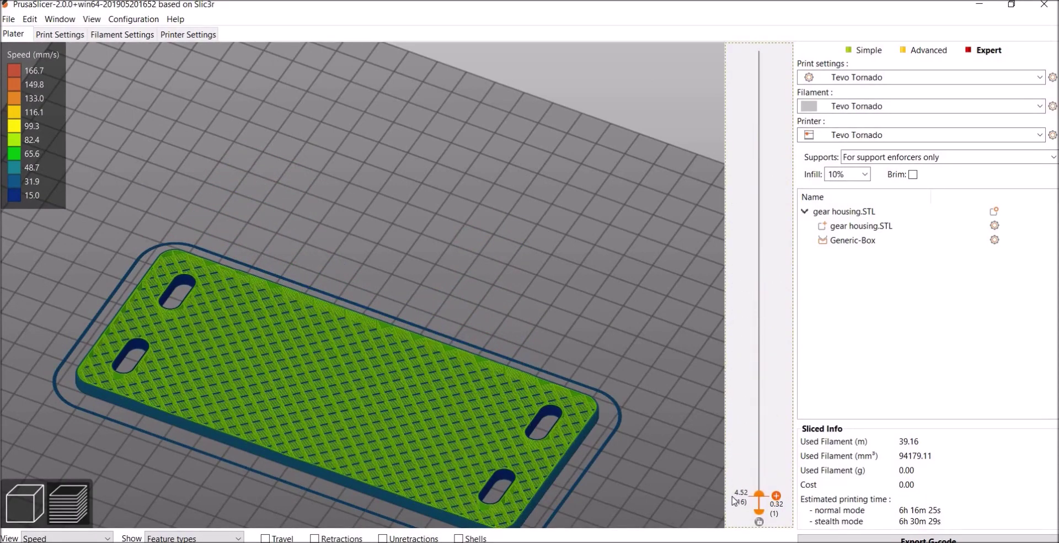
pyautogui.scroll(5, 569, 439)
pyautogui.scroll(-5, 662, 446)
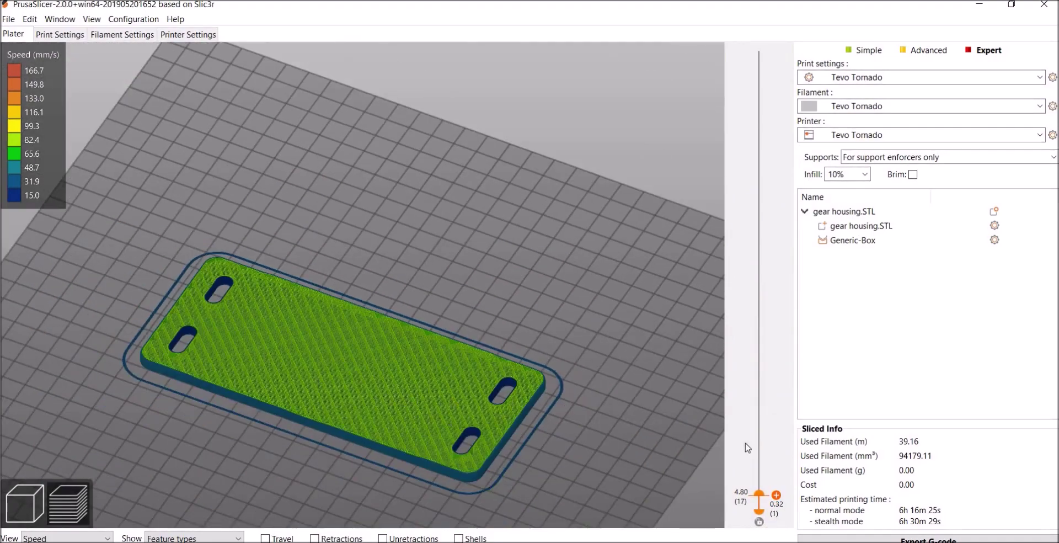
pyautogui.moveTo(759, 494); pyautogui.dragTo(759, 488)
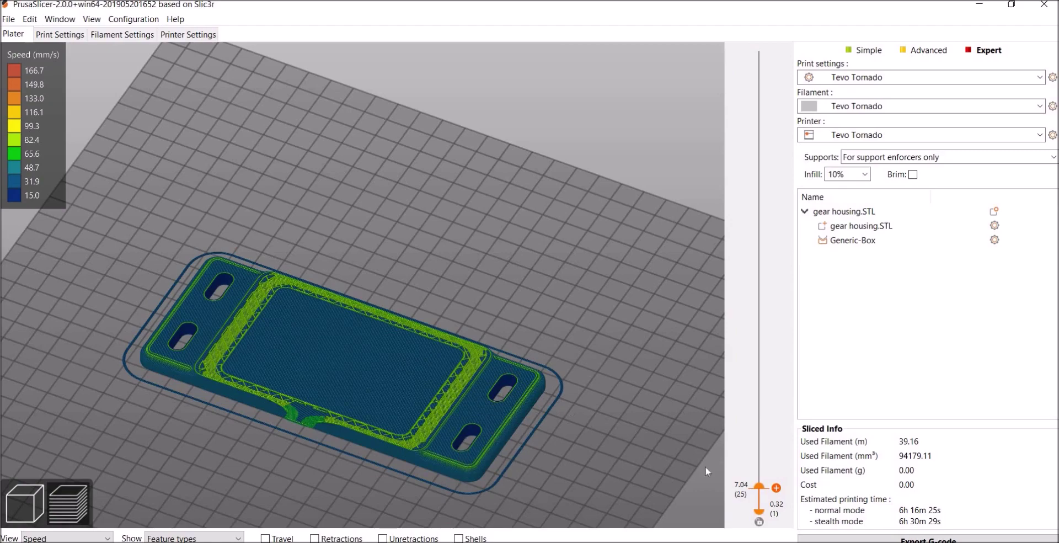
pyautogui.moveTo(760, 489); pyautogui.dragTo(749, 44)
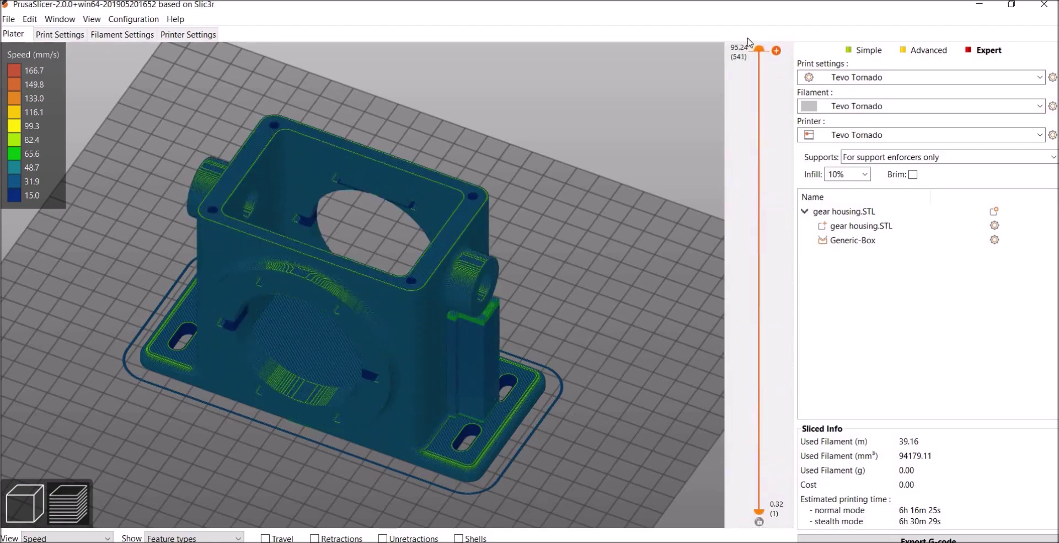
pyautogui.click(25, 503)
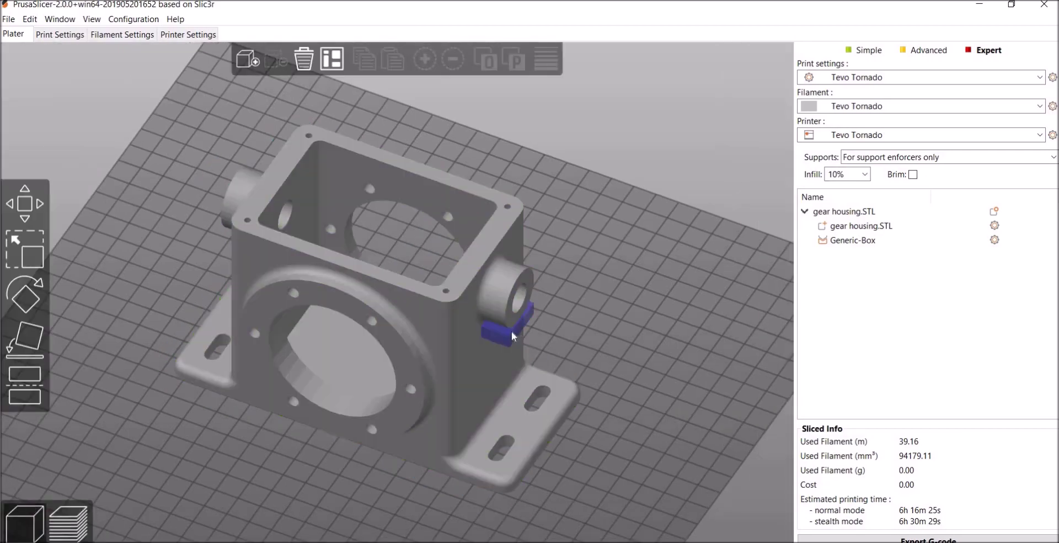
# Step: Add a Box modifier to the gear housing
pyautogui.press('0')
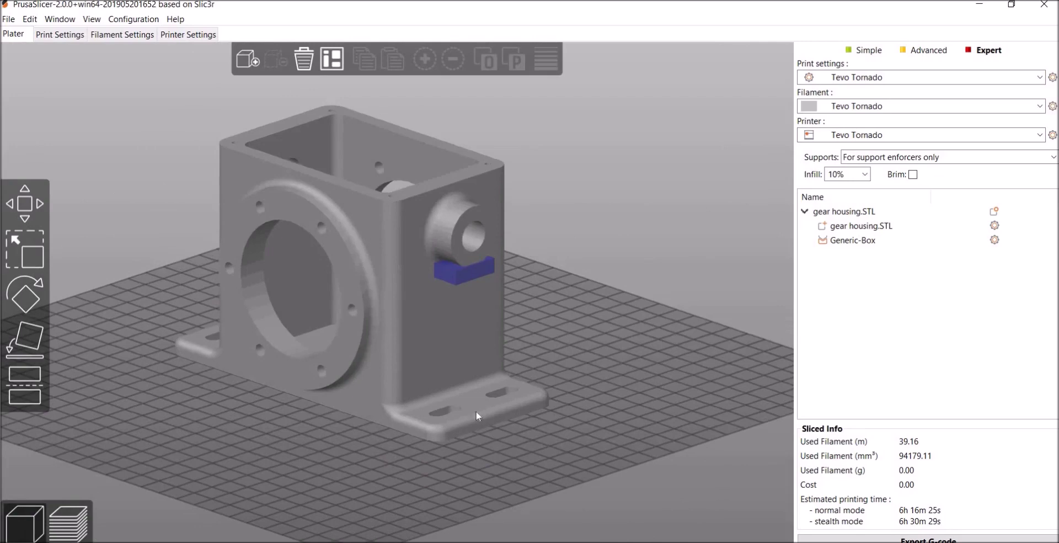
pyautogui.click(400, 379)
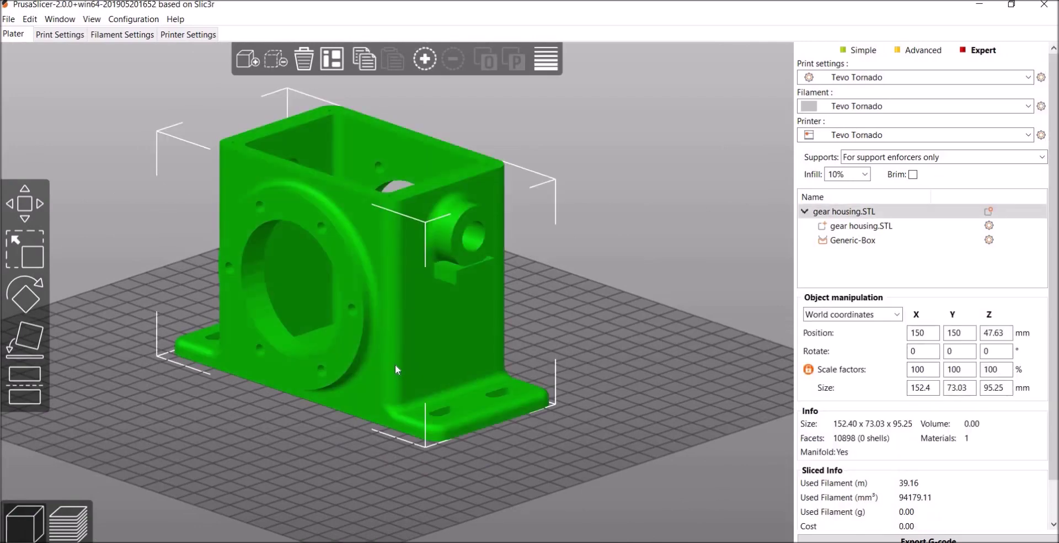
pyautogui.rightClick(395, 363)
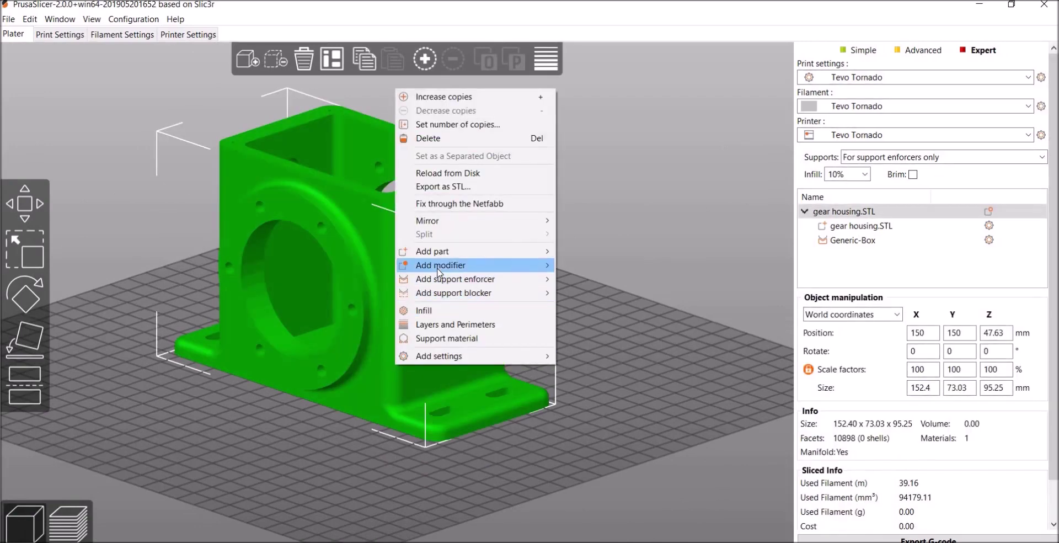
pyautogui.moveTo(440, 271)
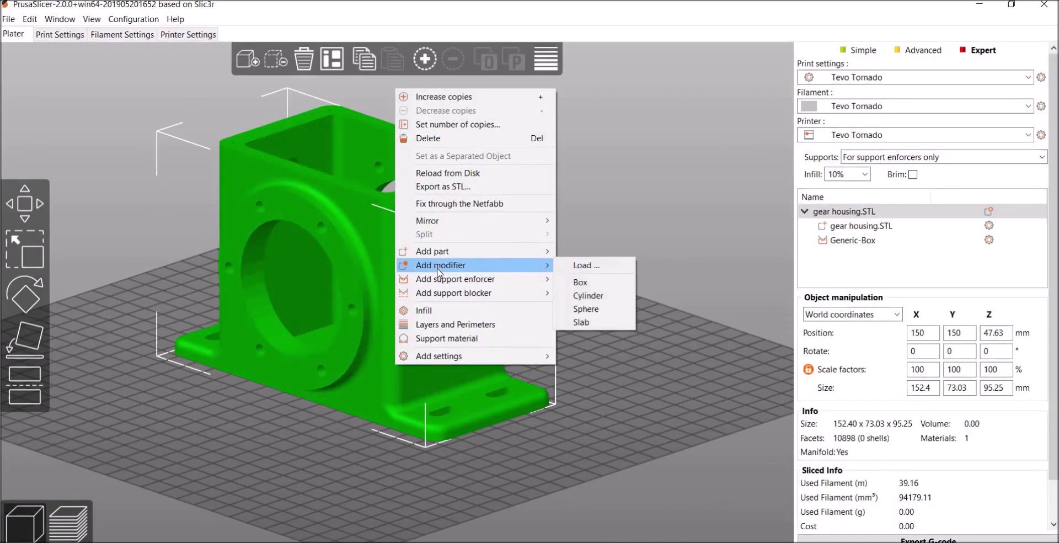
pyautogui.click(595, 284)
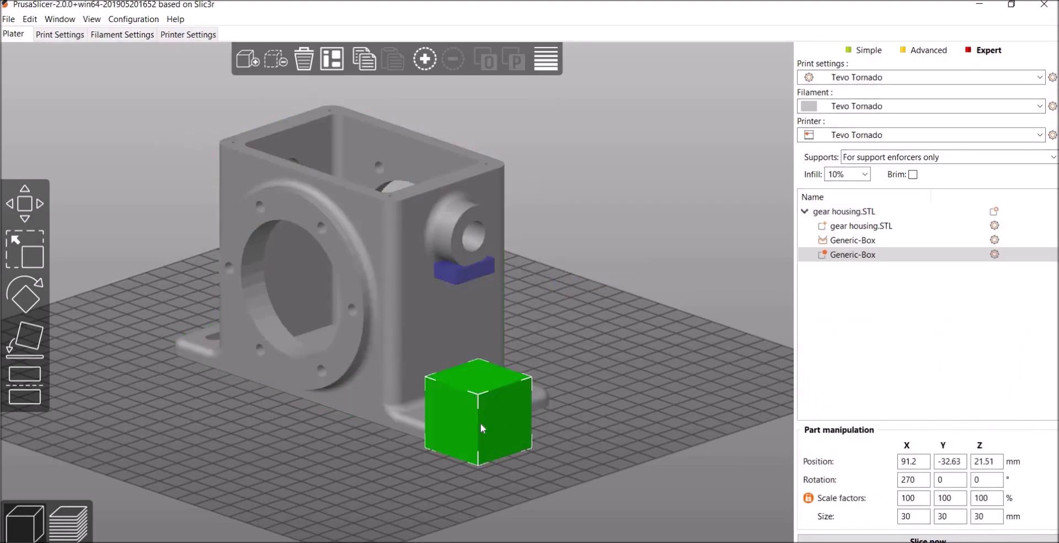
# Step: Resize the modifier box to 41.65 × 107.87 × 9.22 mm
pyautogui.press('s')
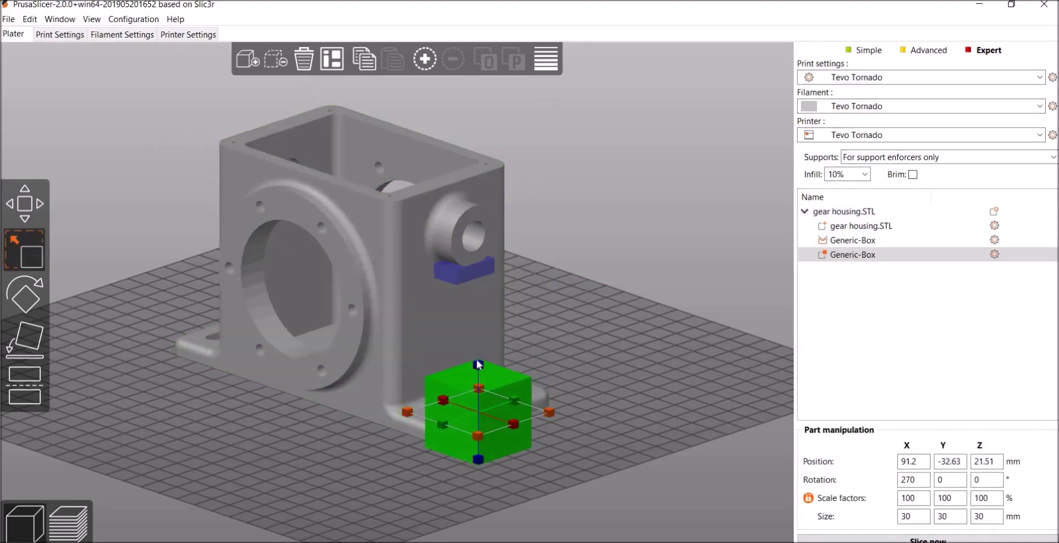
pyautogui.moveTo(477, 363); pyautogui.dragTo(474, 408)
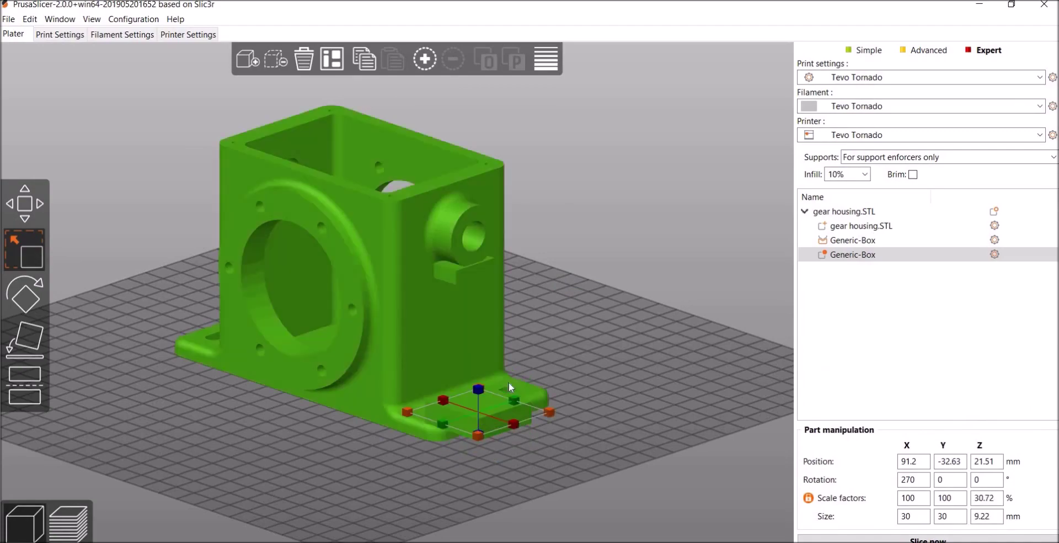
pyautogui.moveTo(571, 387); pyautogui.dragTo(375, 473)
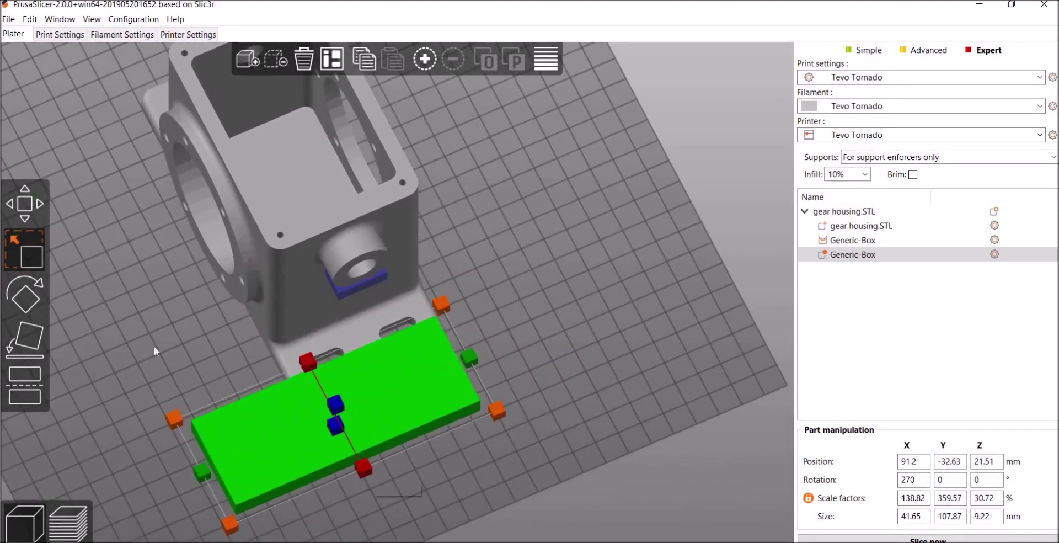
pyautogui.click(40, 207)
# Step: Slide the flat modifier onto the bed beneath the housing's front foot
pyautogui.moveTo(376, 406); pyautogui.dragTo(392, 377)
pyautogui.press('3')
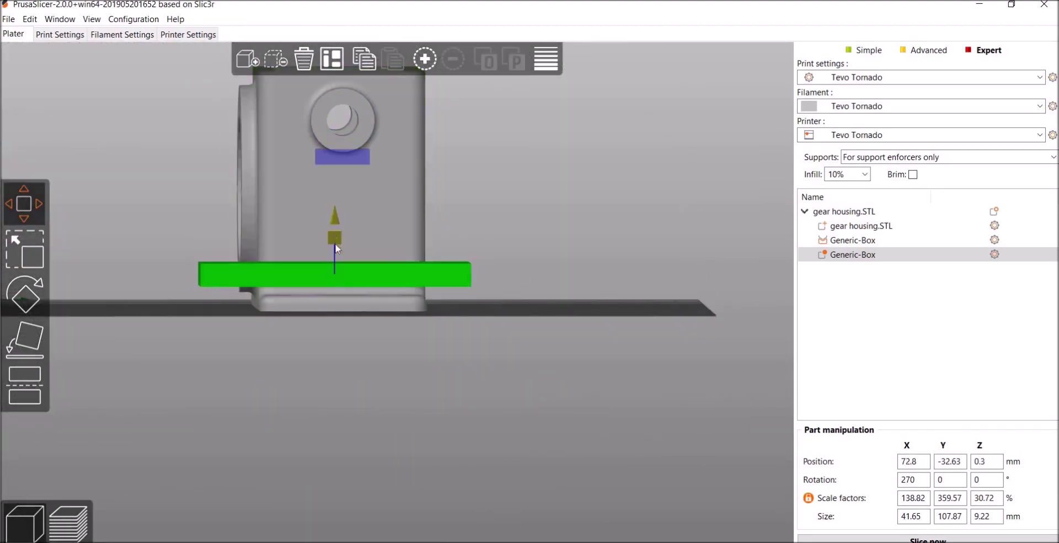
pyautogui.moveTo(335, 243); pyautogui.dragTo(475, 302)
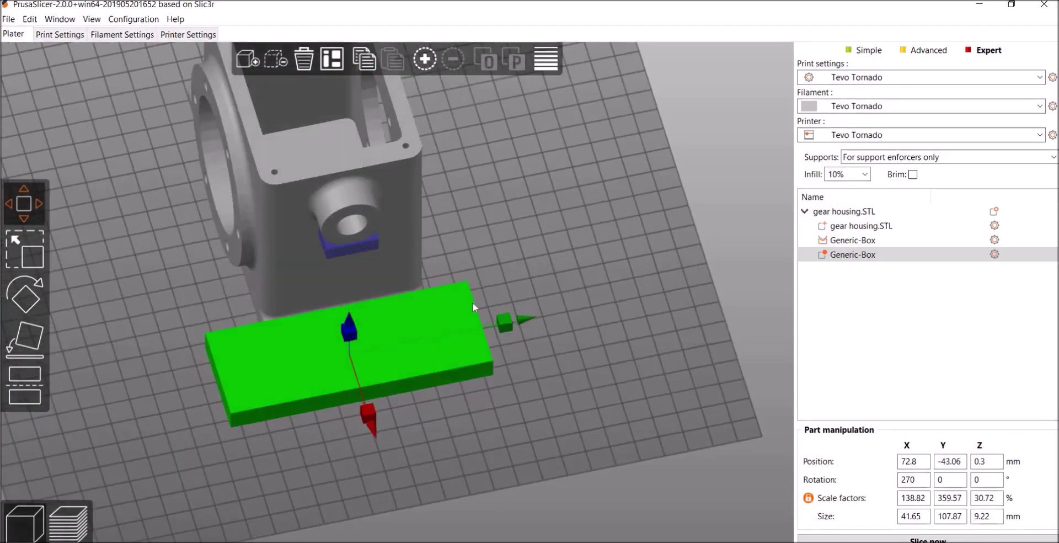
pyautogui.moveTo(346, 344); pyautogui.dragTo(412, 343)
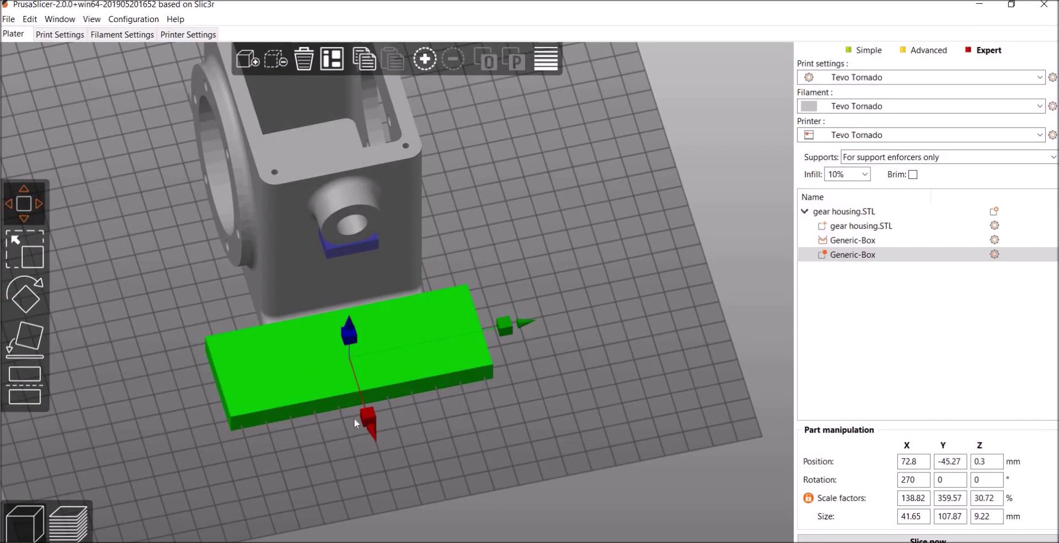
pyautogui.moveTo(366, 417); pyautogui.dragTo(369, 416)
pyautogui.click(639, 297)
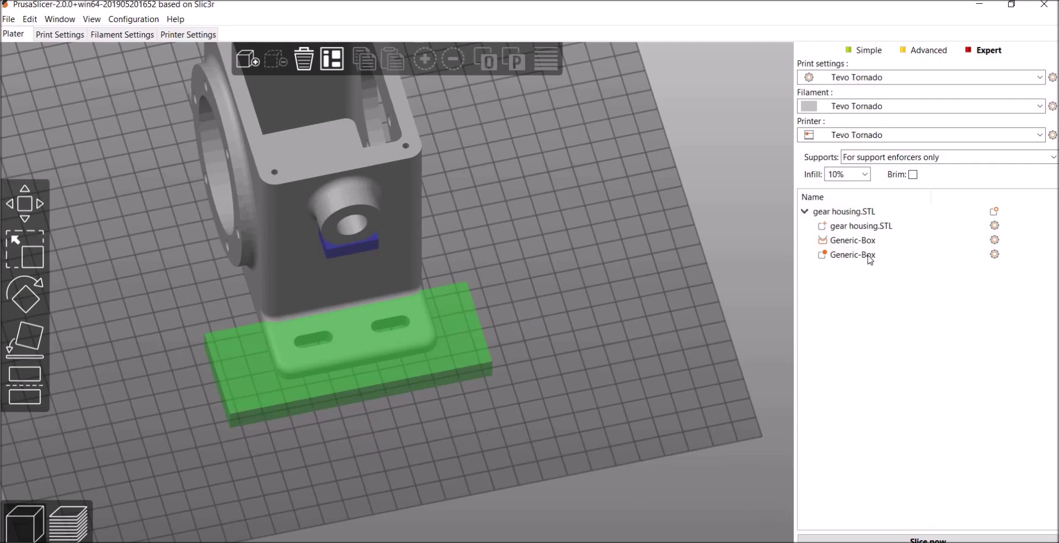
# Step: Add an infill override of 100% density with Triangles pattern to the large modifier box, then slice
pyautogui.click(436, 349)
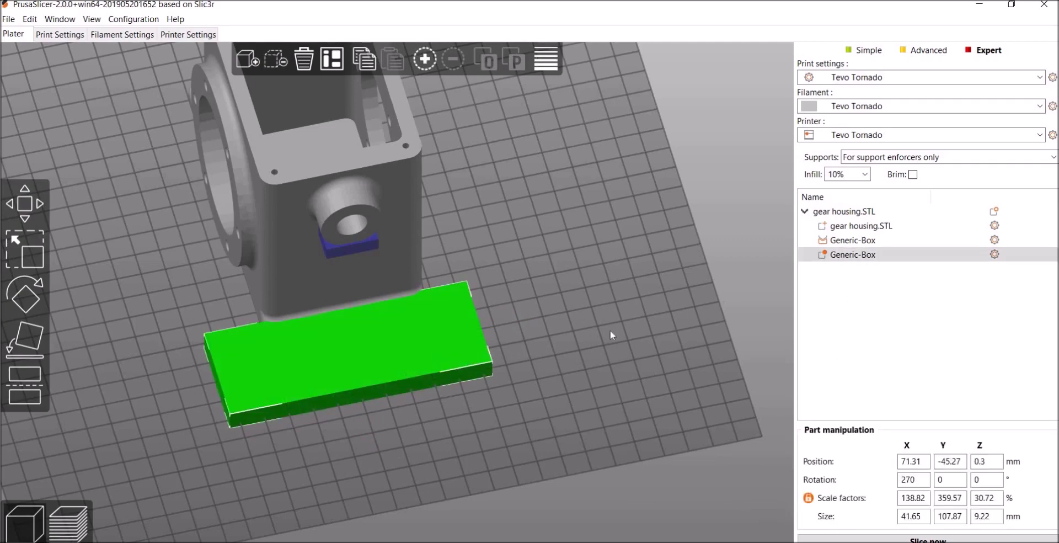
pyautogui.click(864, 241)
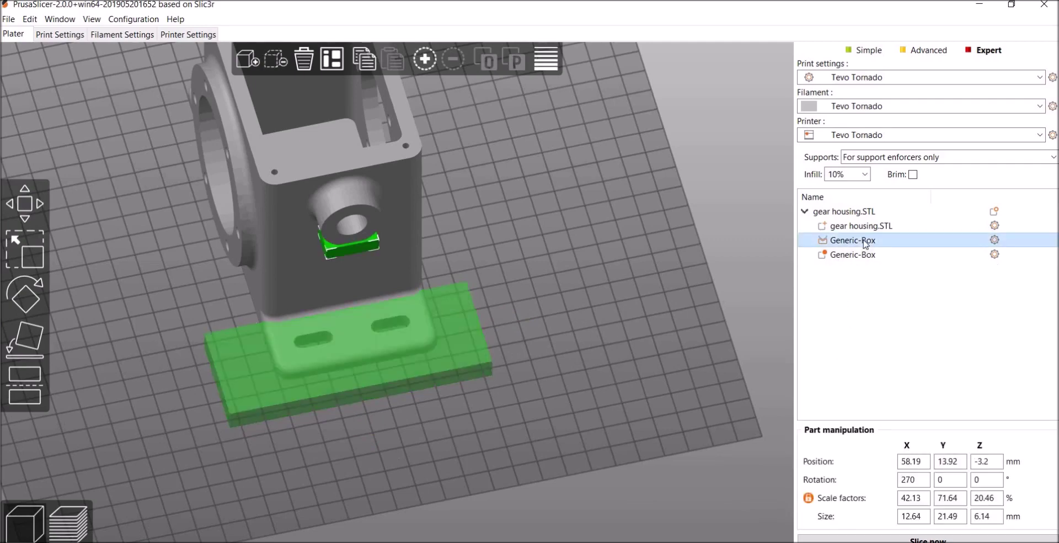
pyautogui.click(863, 254)
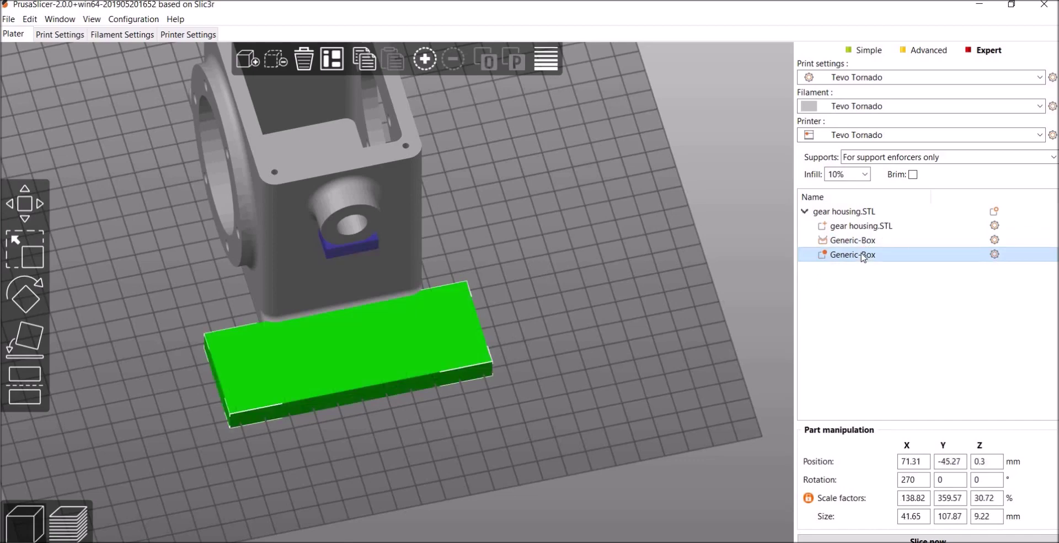
pyautogui.rightClick(993, 254)
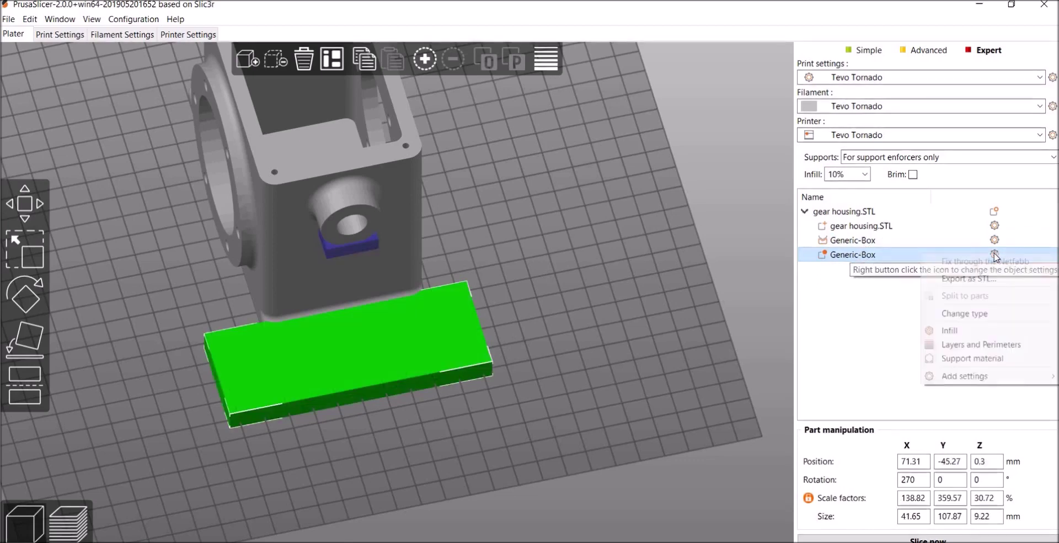
pyautogui.click(964, 334)
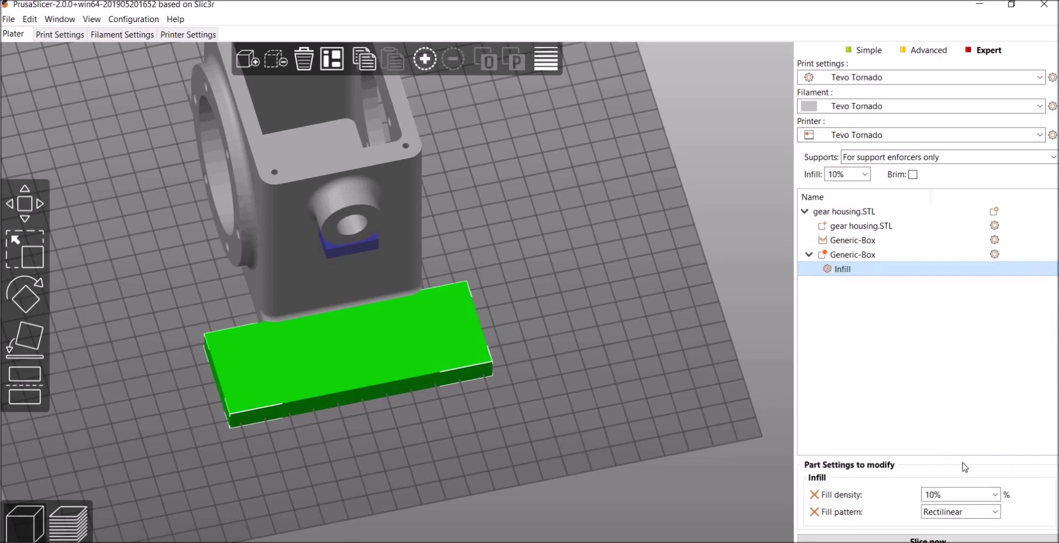
pyautogui.click(995, 494)
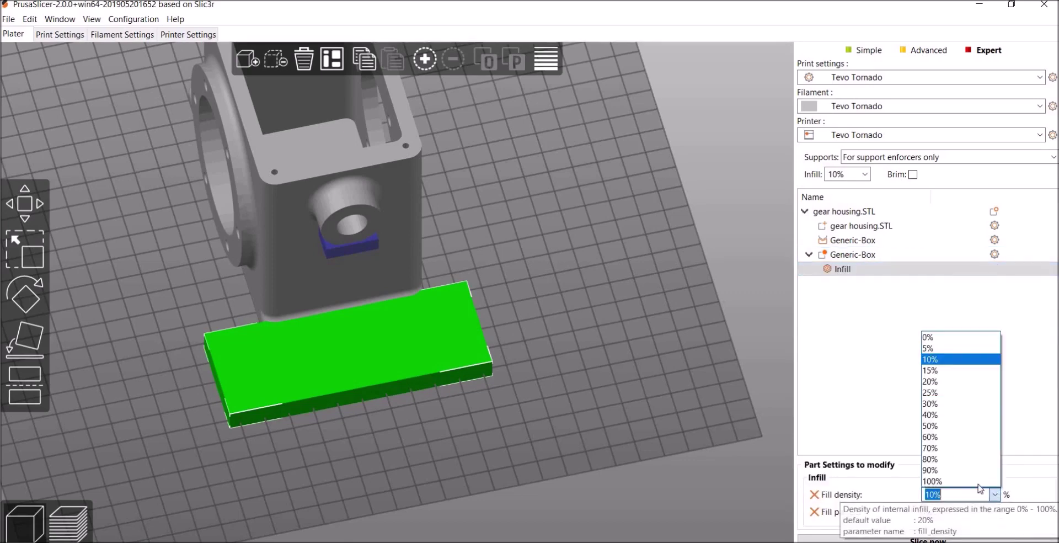
pyautogui.click(971, 481)
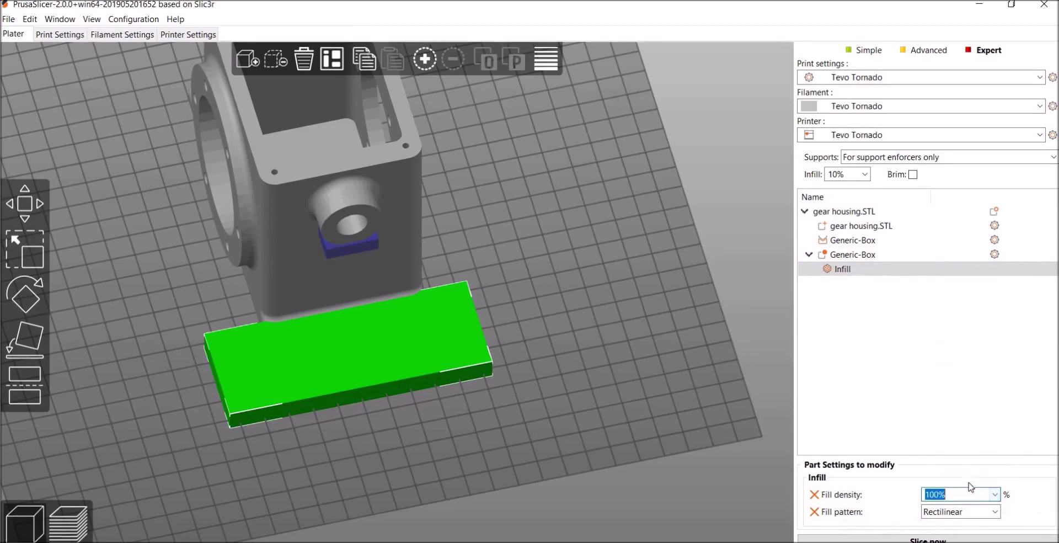
pyautogui.click(995, 512)
pyautogui.click(948, 388)
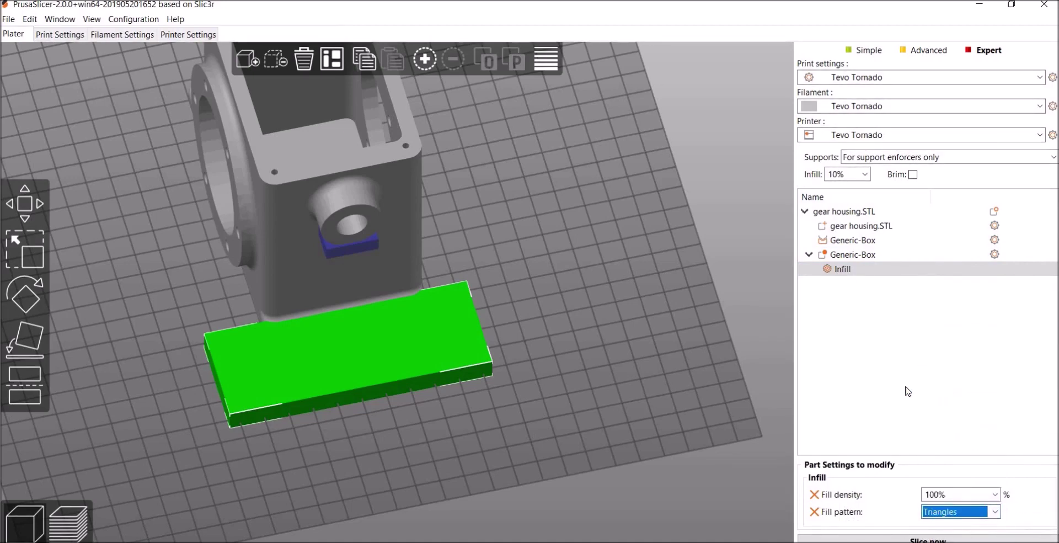
pyautogui.click(753, 365)
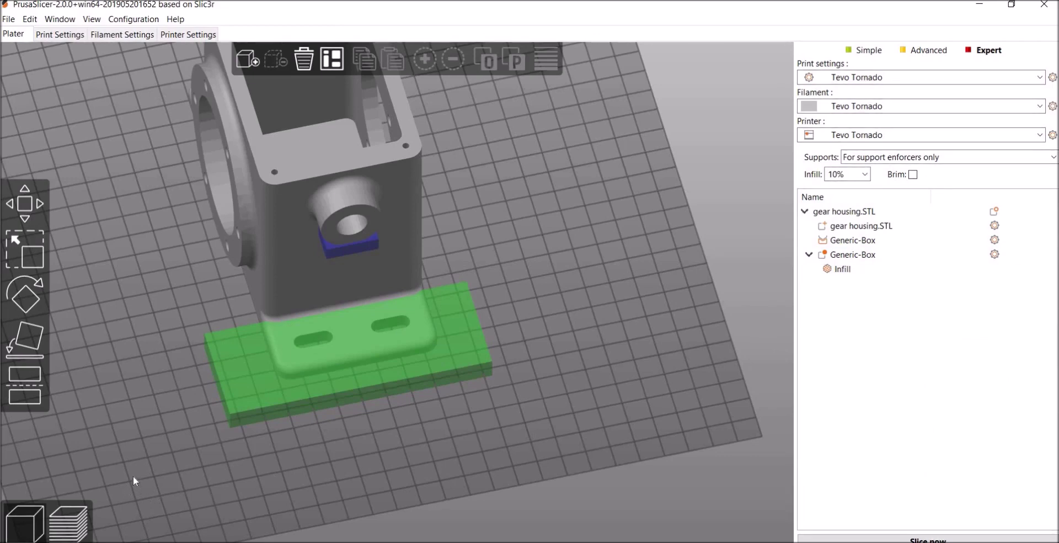
pyautogui.click(68, 521)
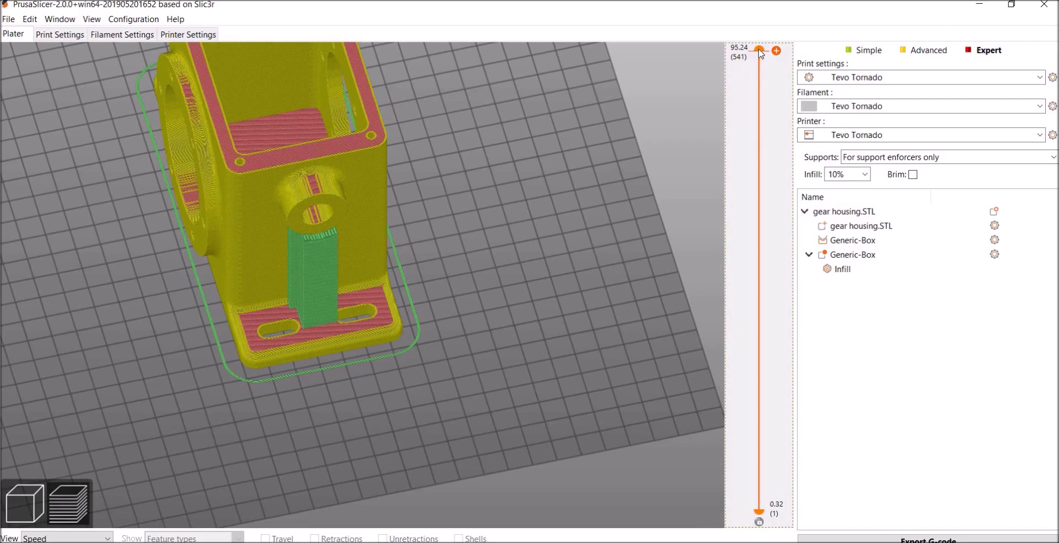
# Step: Lower the layer slider to layer 14 to inspect the foot's dense triangle infill, then return to 3D view
pyautogui.moveTo(760, 53); pyautogui.dragTo(759, 297)
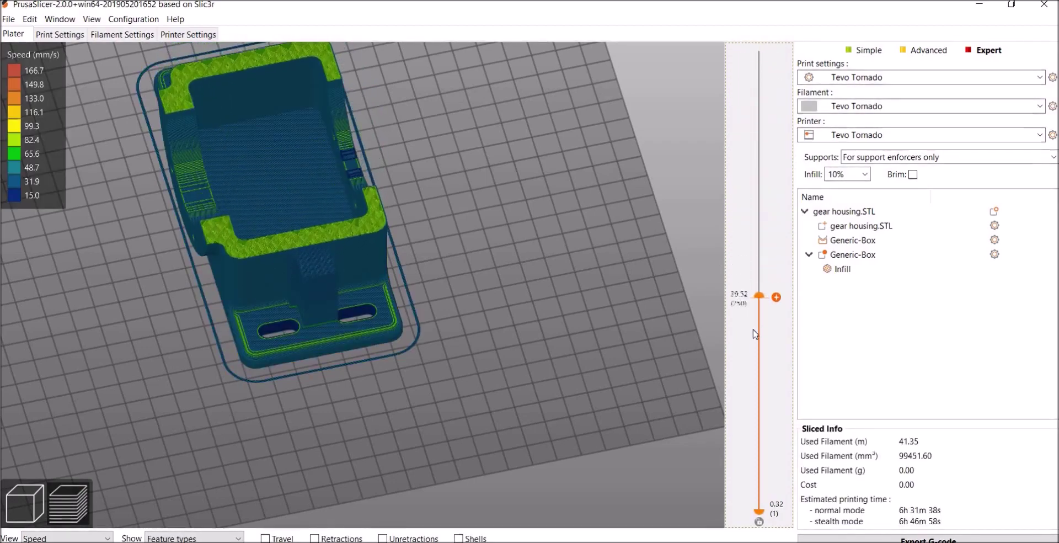
pyautogui.moveTo(755, 333); pyautogui.dragTo(753, 504)
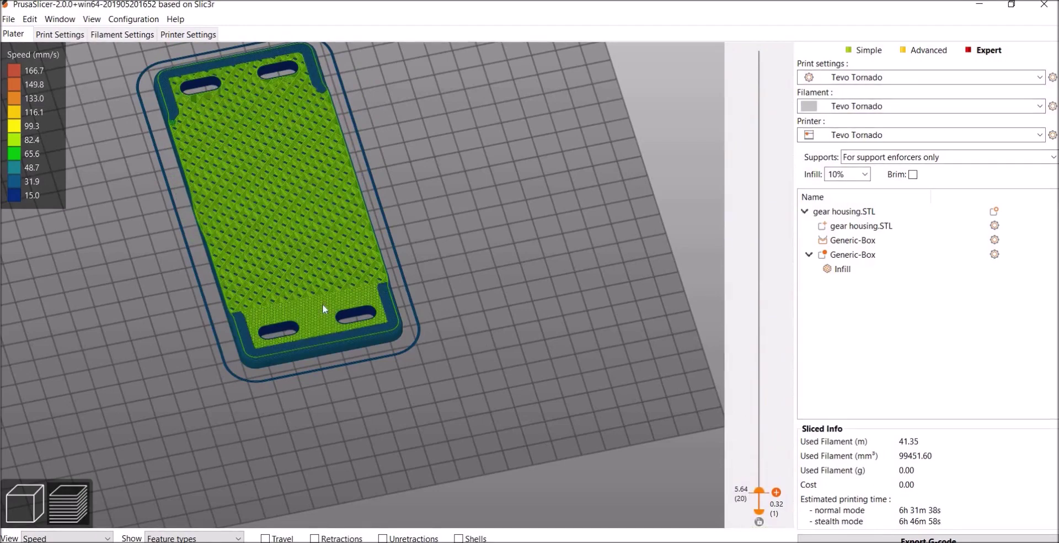
pyautogui.scroll(10, 323, 308)
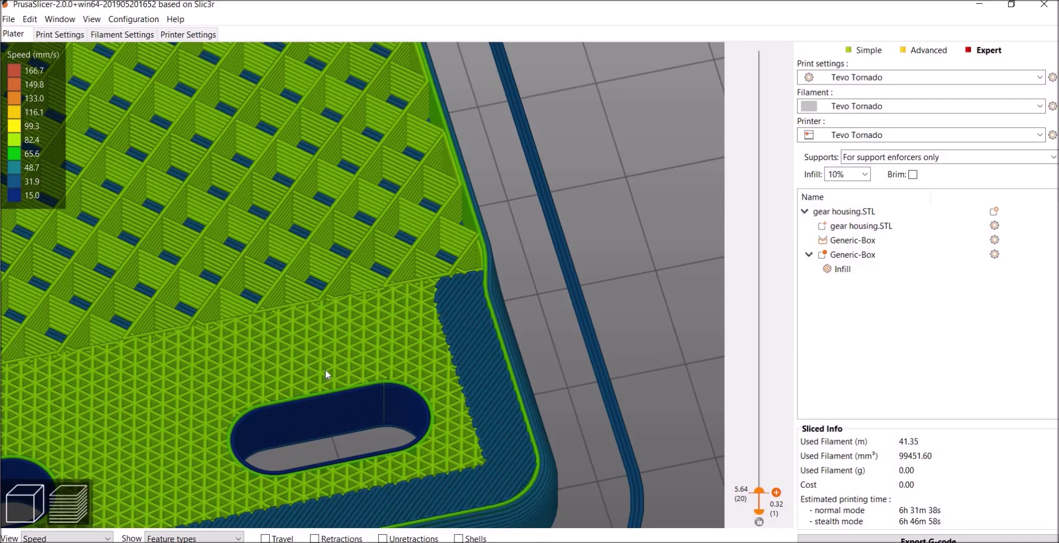
pyautogui.scroll(-5, 325, 370)
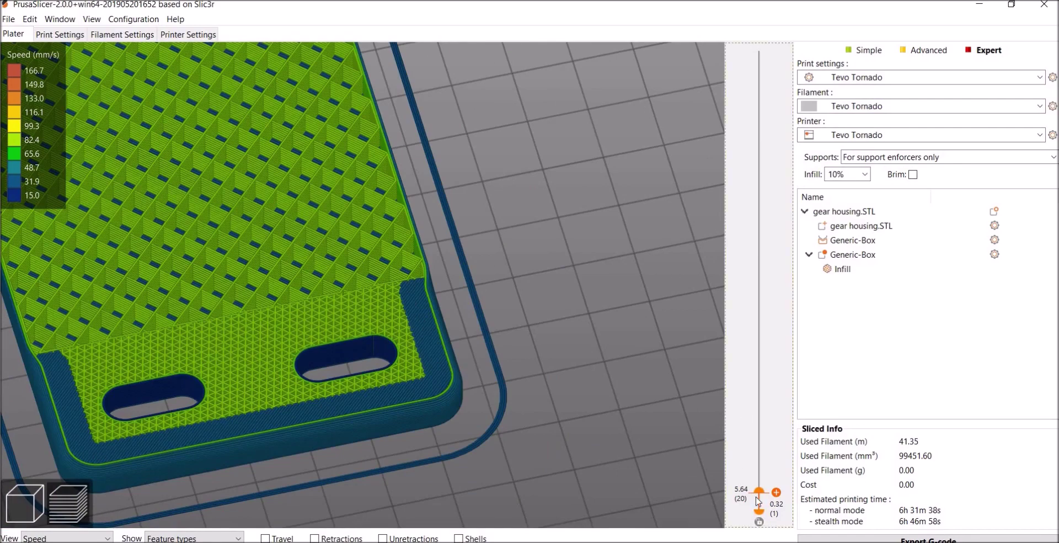
pyautogui.moveTo(759, 493); pyautogui.dragTo(761, 502)
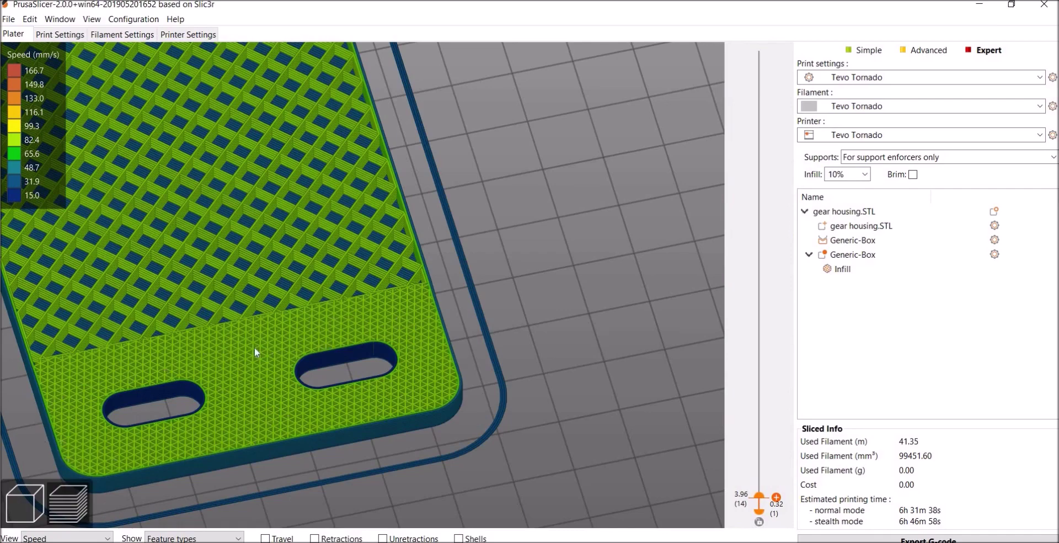
pyautogui.scroll(-6, 260, 220)
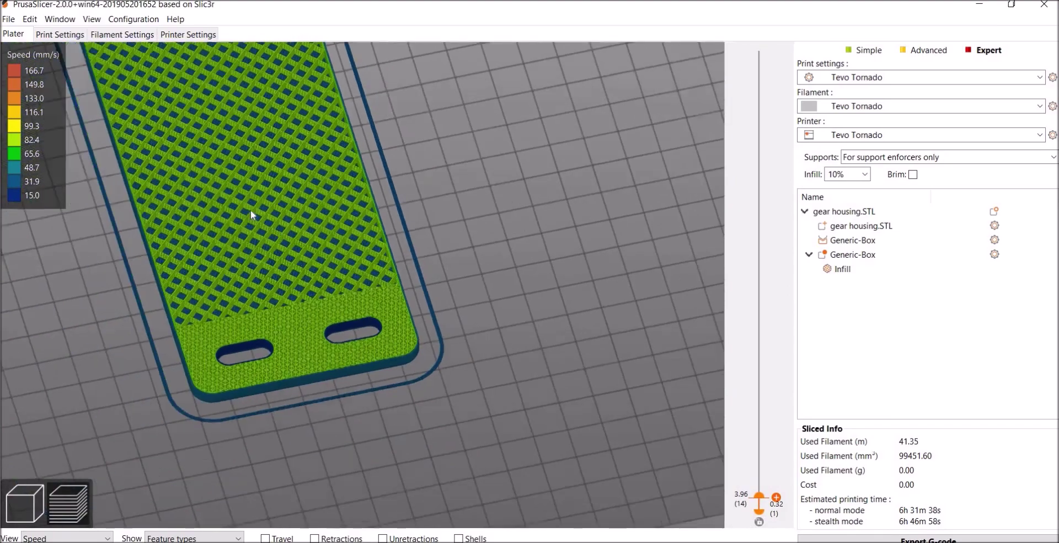
pyautogui.moveTo(429, 197); pyautogui.dragTo(513, 161)
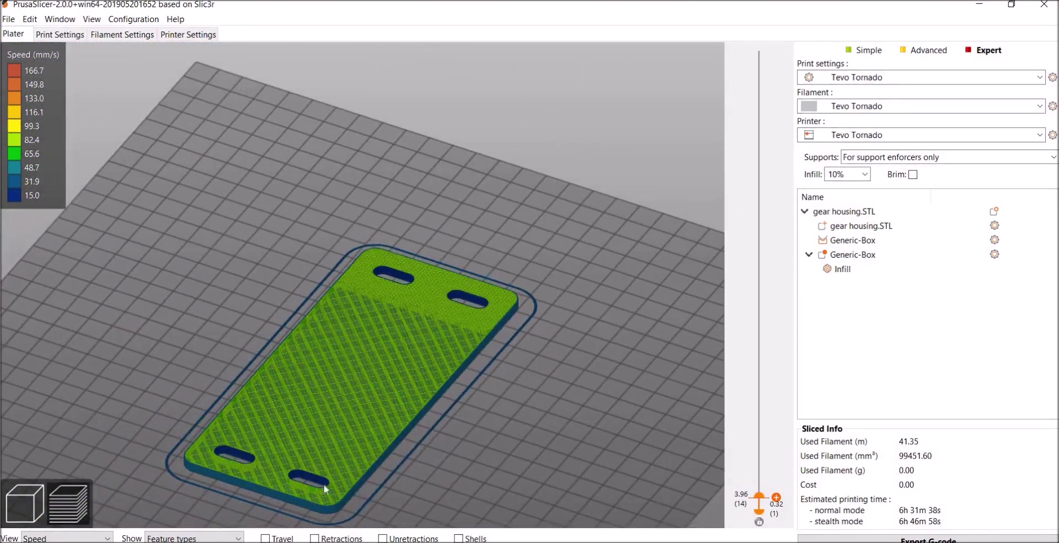
pyautogui.click(24, 505)
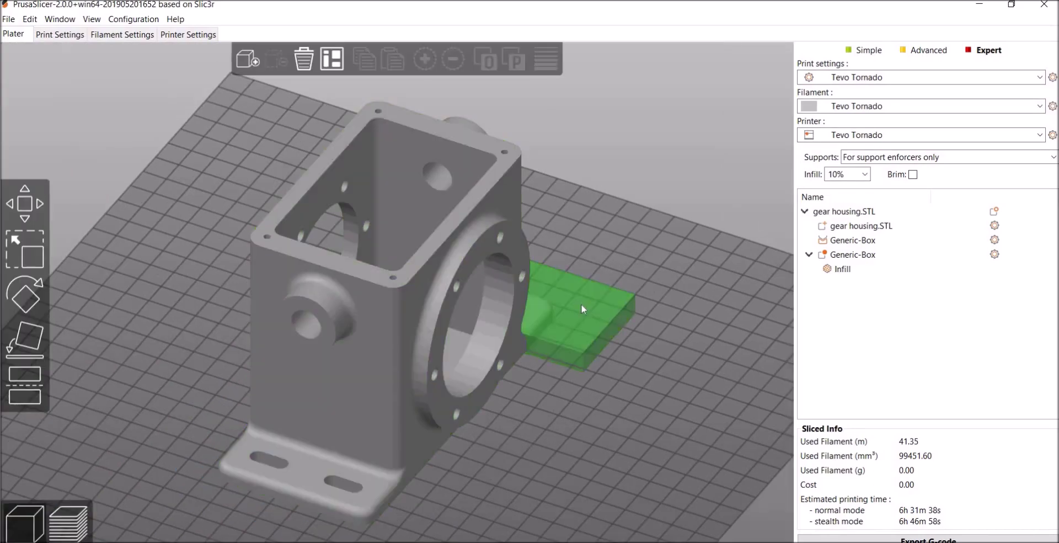
# Step: Delete the green infill box and cut the gear housing into two halves at Z 33.73
pyautogui.click(580, 303)
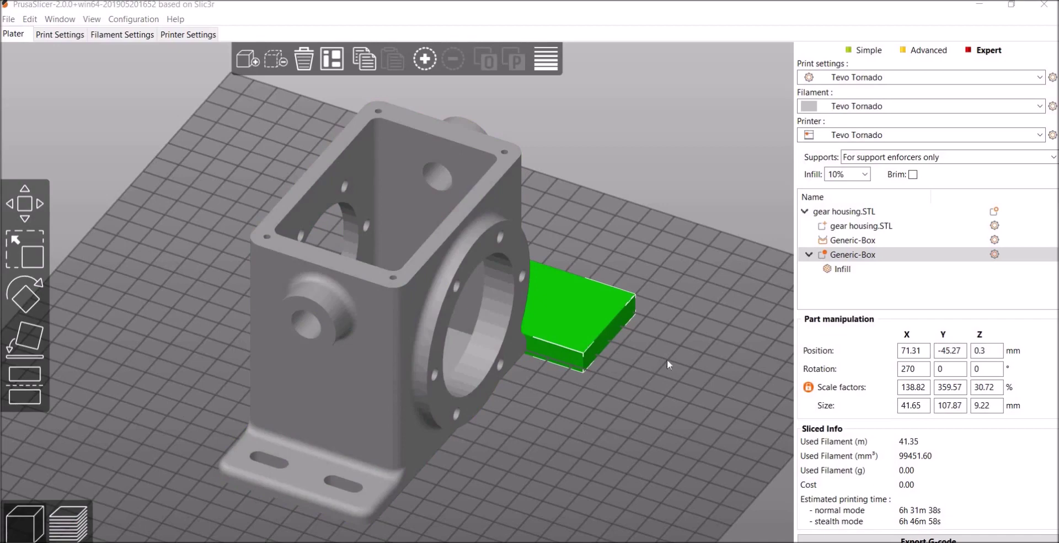
pyautogui.press('Delete')
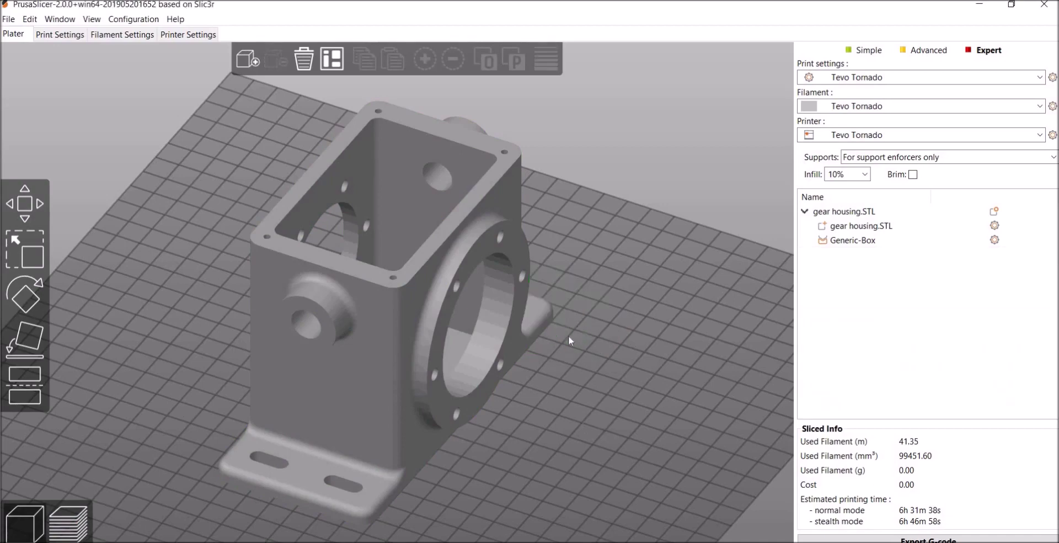
pyautogui.moveTo(601, 379); pyautogui.dragTo(304, 367)
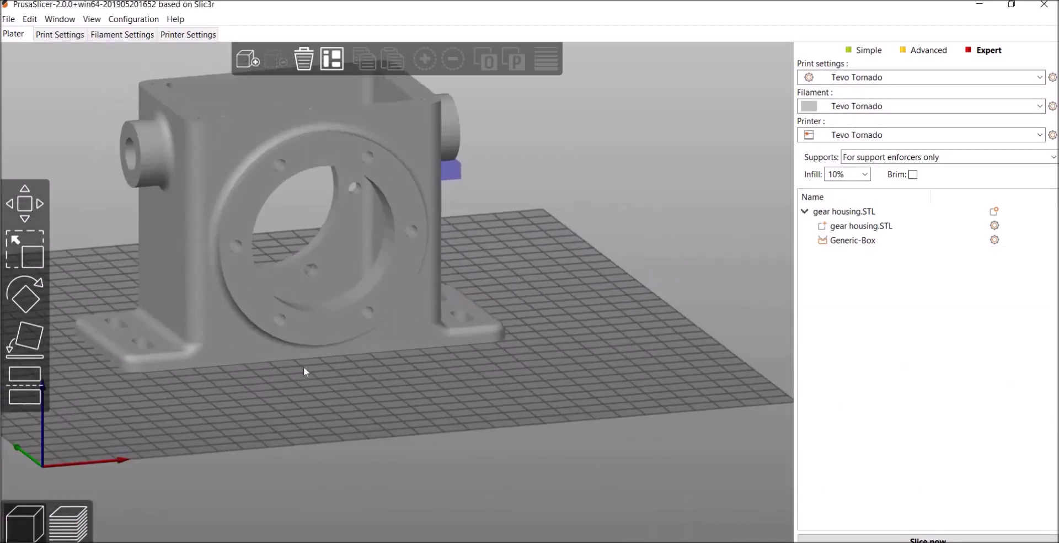
pyautogui.click(199, 275)
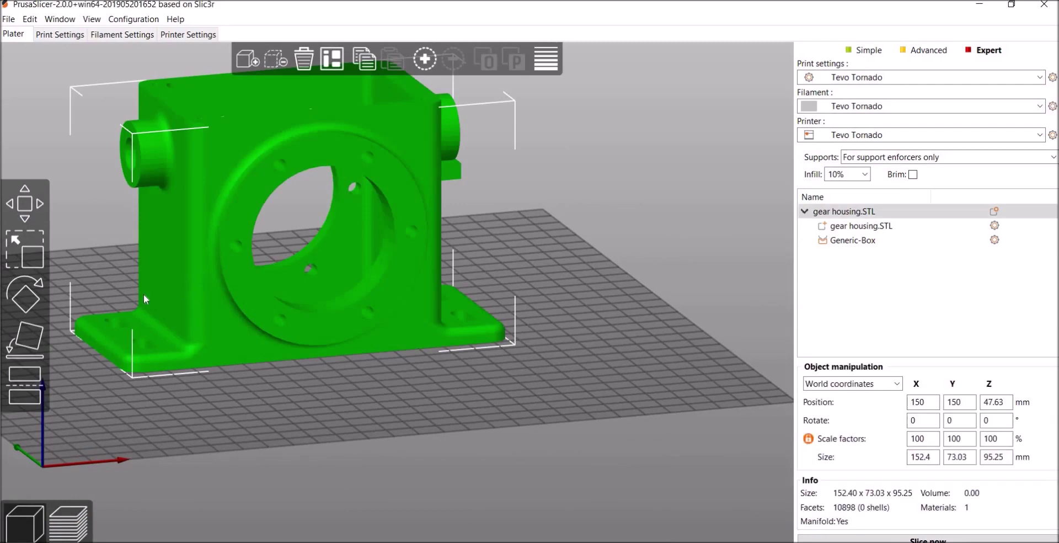
pyautogui.click(23, 392)
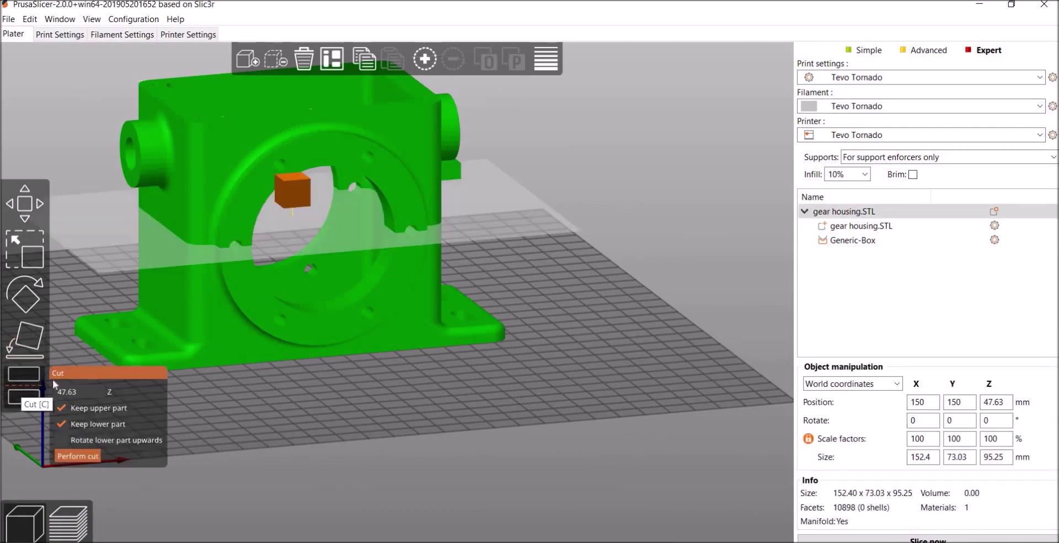
pyautogui.moveTo(296, 189); pyautogui.dragTo(295, 227)
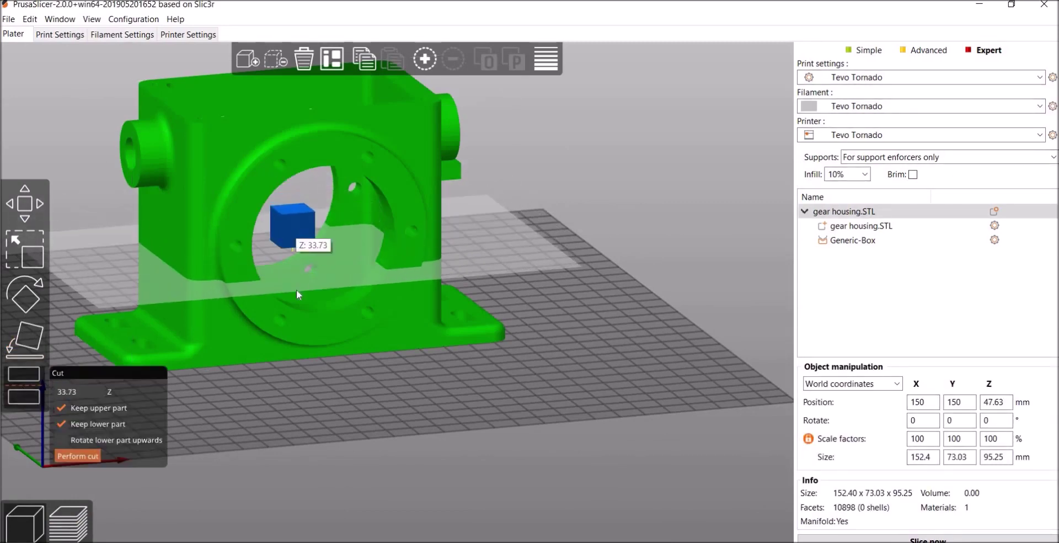
pyautogui.click(76, 456)
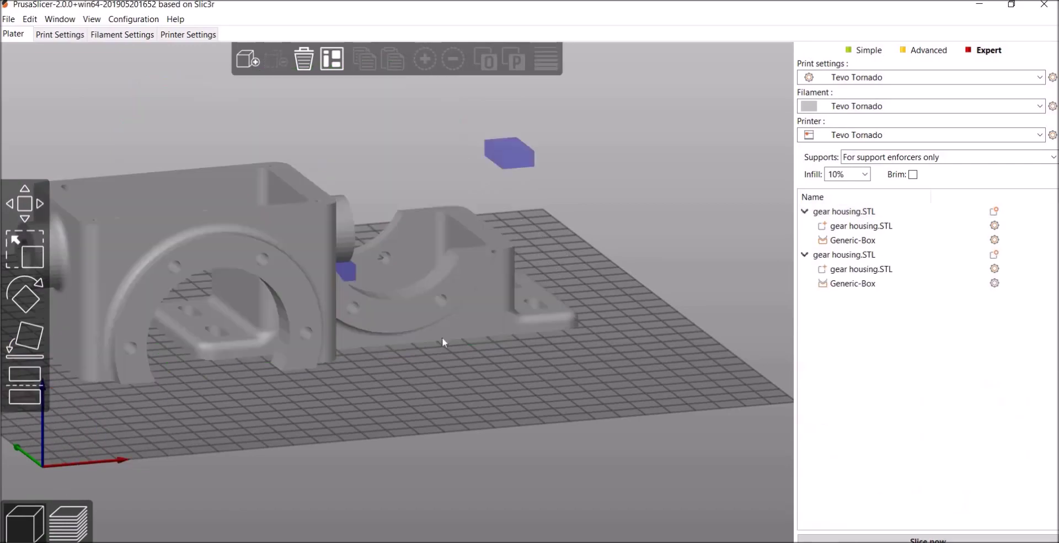
# Step: Delete the lower half's duplicate enforcer box and re-slice the two halves
pyautogui.moveTo(577, 263); pyautogui.dragTo(551, 252)
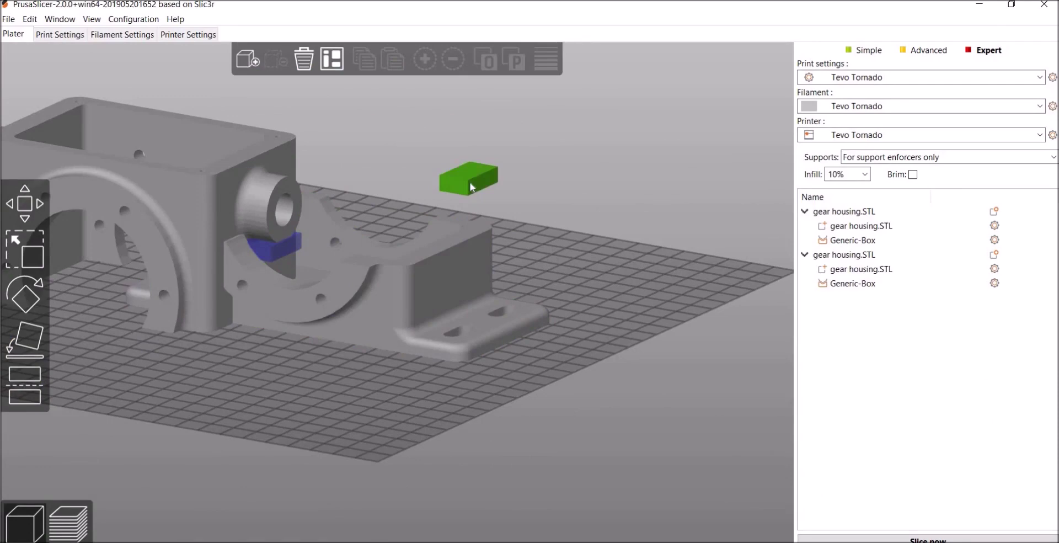
pyautogui.moveTo(471, 188); pyautogui.dragTo(471, 188)
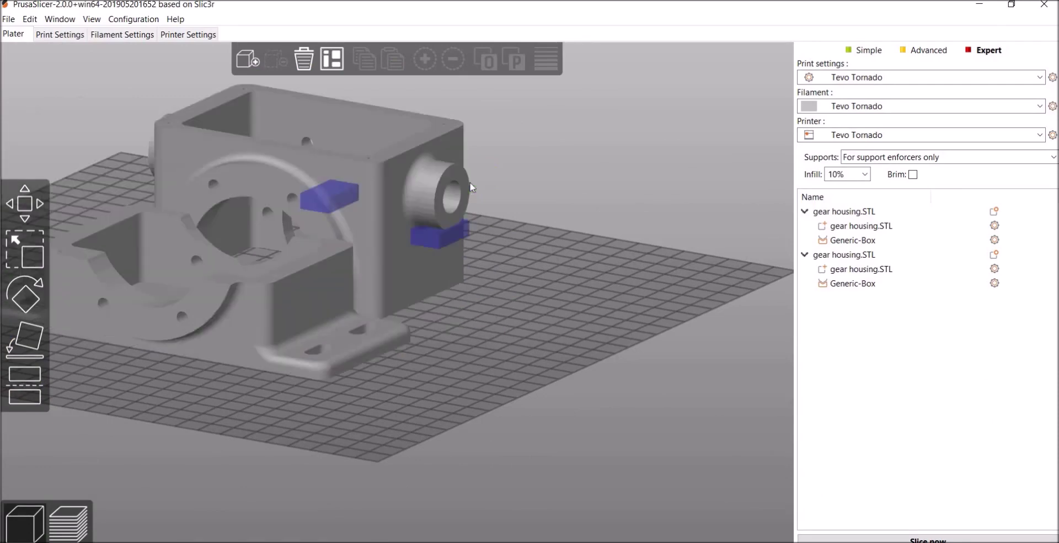
pyautogui.click(323, 204)
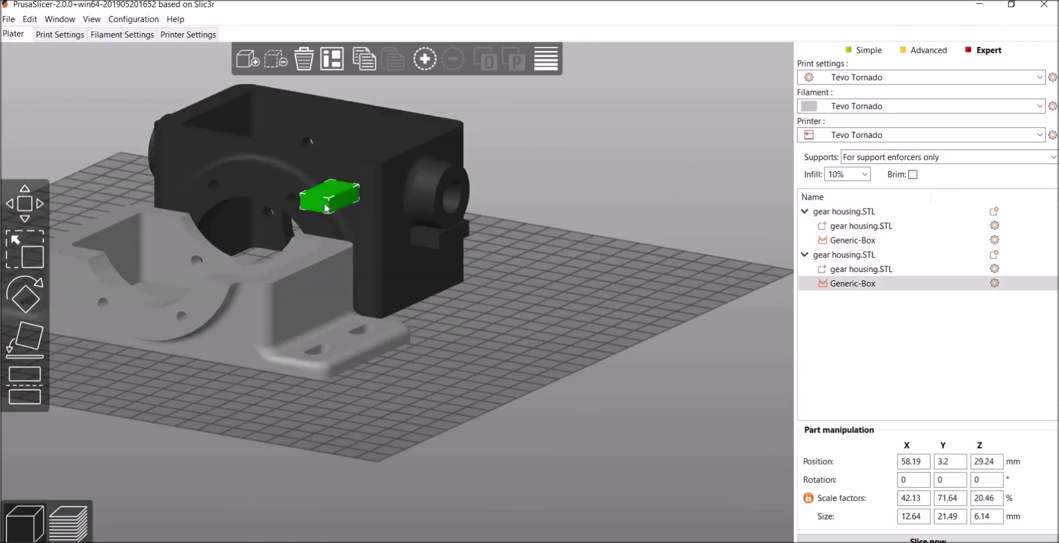
pyautogui.press('Delete')
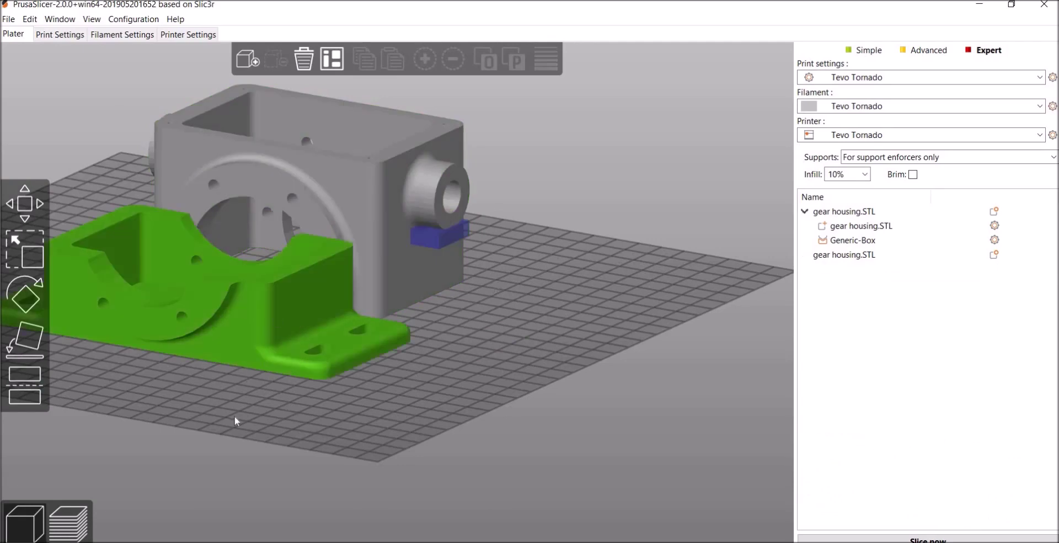
pyautogui.click(68, 519)
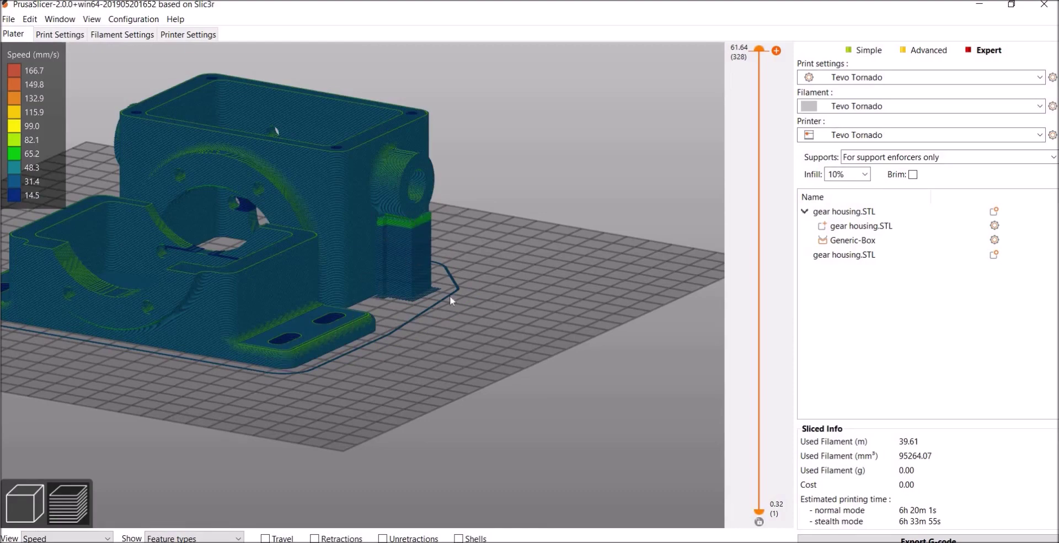
# Step: Limit the preview to layers up to 25.10 mm (layer 172) to expose both halves' infill
pyautogui.moveTo(473, 338); pyautogui.dragTo(436, 333)
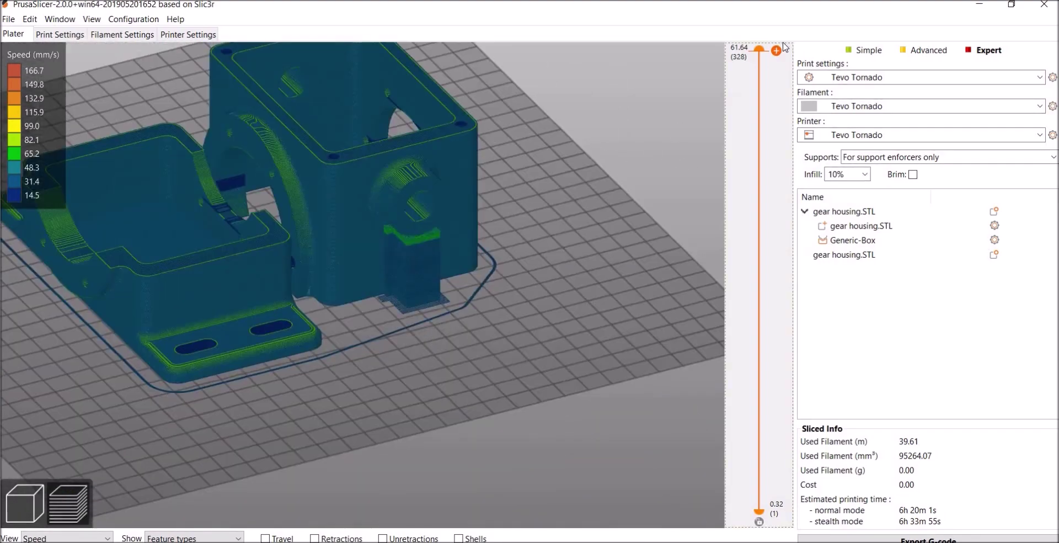
pyautogui.moveTo(764, 48); pyautogui.dragTo(764, 269)
pyautogui.moveTo(561, 238); pyautogui.dragTo(610, 266)
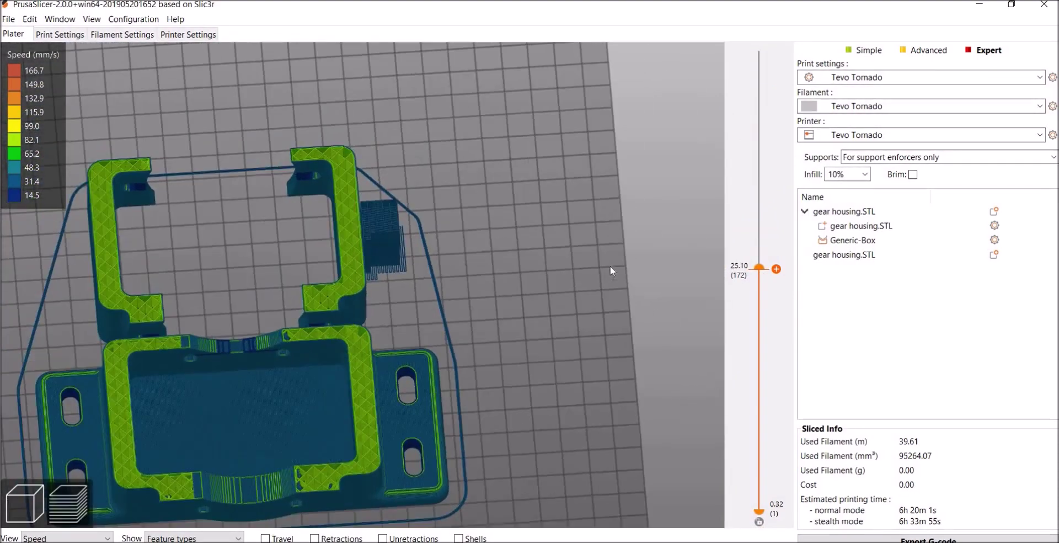
pyautogui.moveTo(527, 336); pyautogui.dragTo(564, 283)
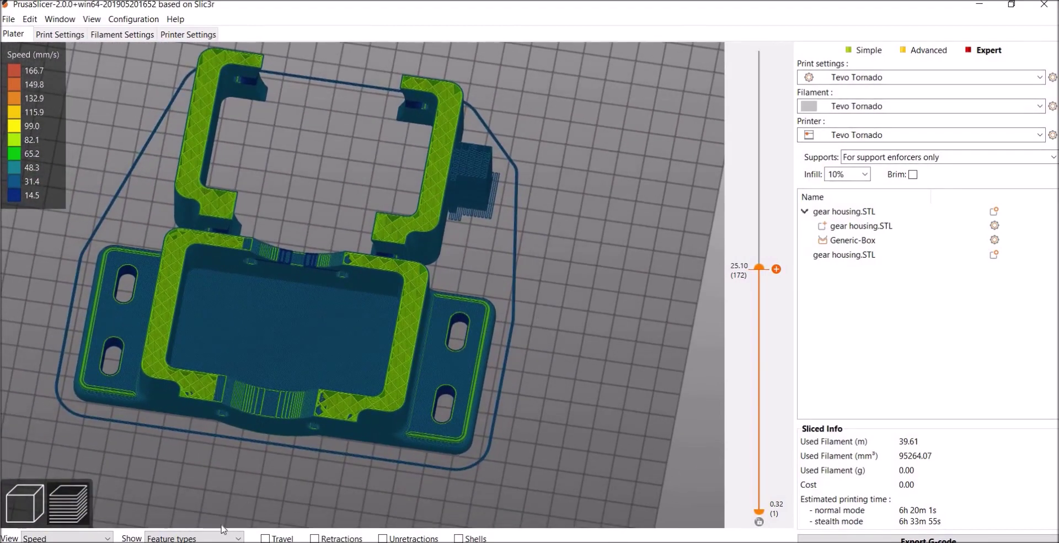